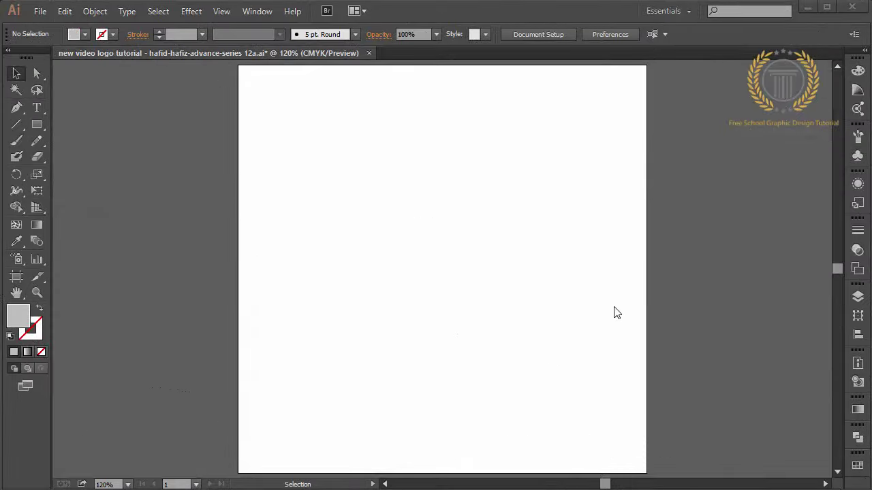
# Zoom in, draw a large grey circle with the Ellipse tool and move it left
pyautogui.hotkey('ctrl', '+')
pyautogui.hotkey('ctrl', '+')
pyautogui.hotkey('ctrl', '+')
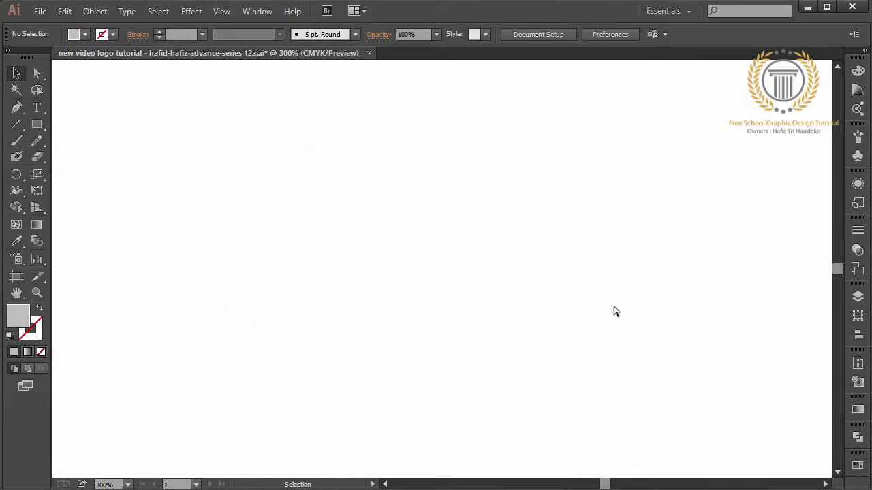
pyautogui.click(36, 124)
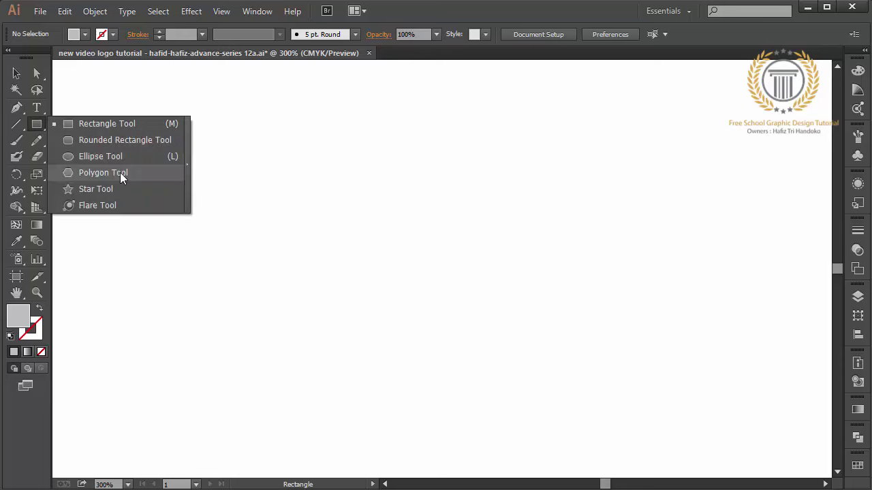
pyautogui.click(123, 156)
pyautogui.moveTo(225, 144); pyautogui.dragTo(479, 397)
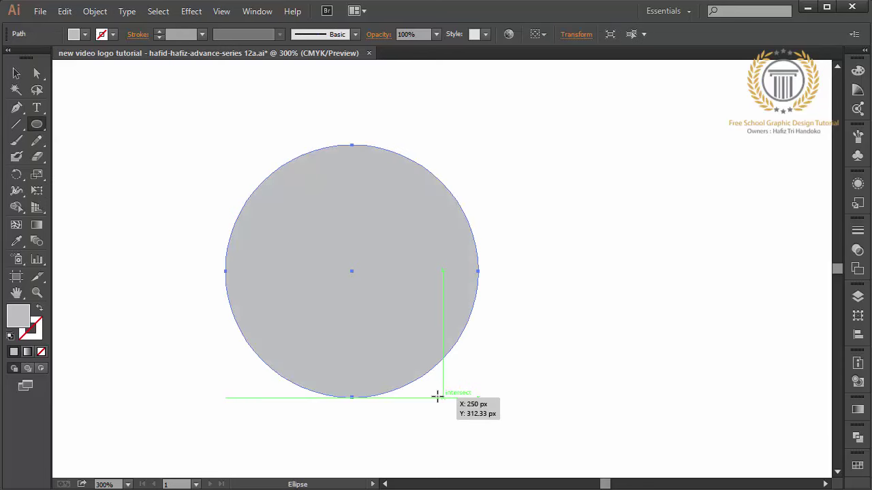
pyautogui.click(18, 73)
pyautogui.moveTo(410, 302); pyautogui.dragTo(297, 288)
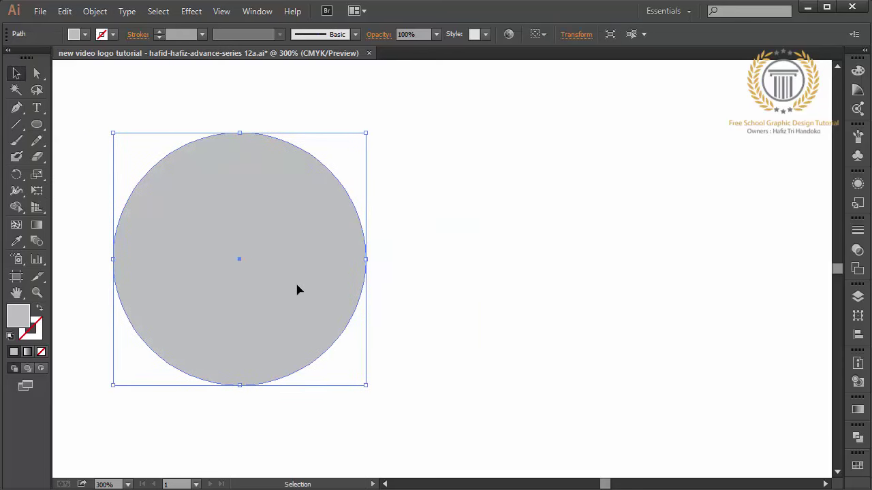
# Cut and Paste in Front the circle, then drag the copy to the right beside the original
pyautogui.click(65, 11)
pyautogui.click(91, 62)
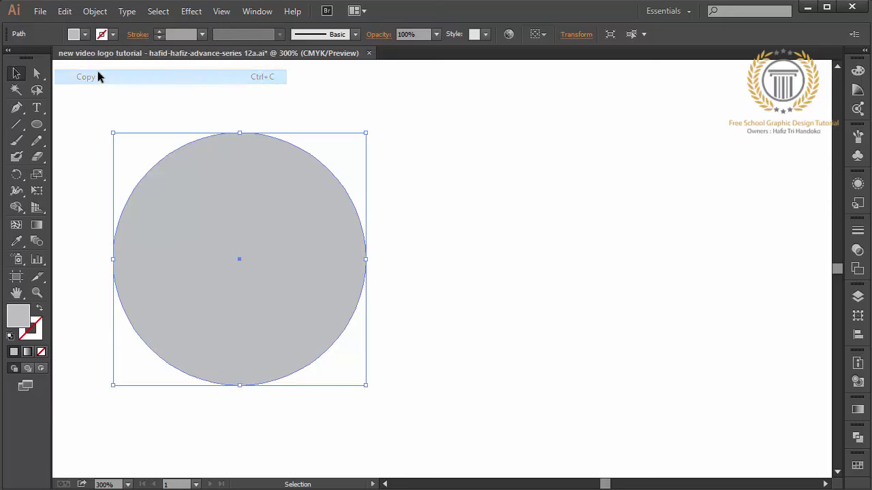
pyautogui.click(64, 11)
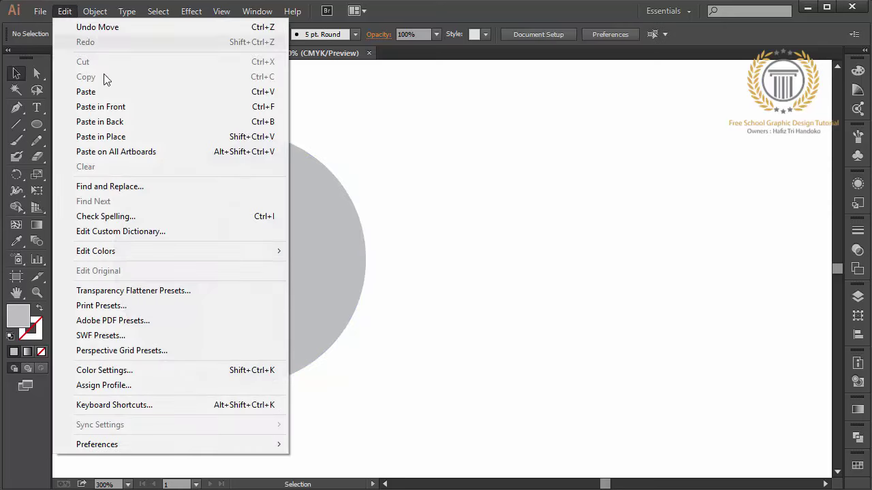
pyautogui.click(125, 107)
pyautogui.moveTo(210, 199)
pyautogui.mouseDown()
pyautogui.moveTo(496, 233)
pyautogui.moveTo(540, 213)
pyautogui.mouseUp()
pyautogui.click(420, 158)
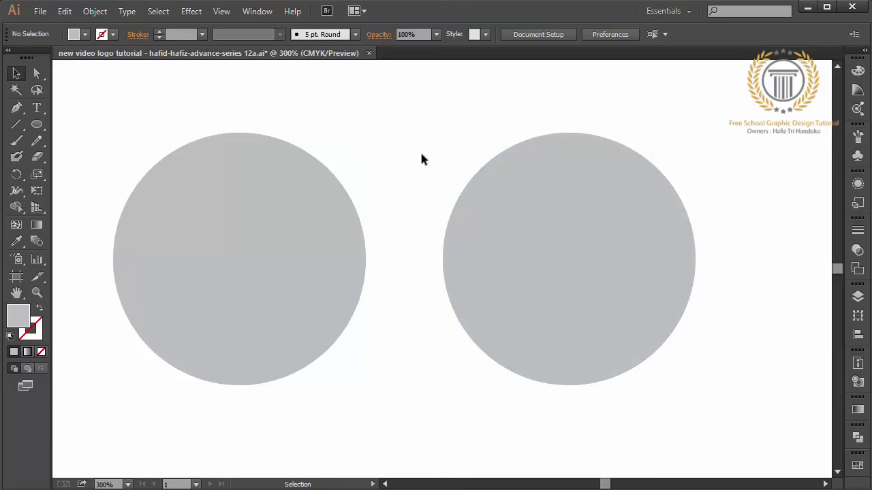
# With the Pen tool at 400%, start the splash at the right circle's top edge and curve its top lobe
pyautogui.click(26, 105)
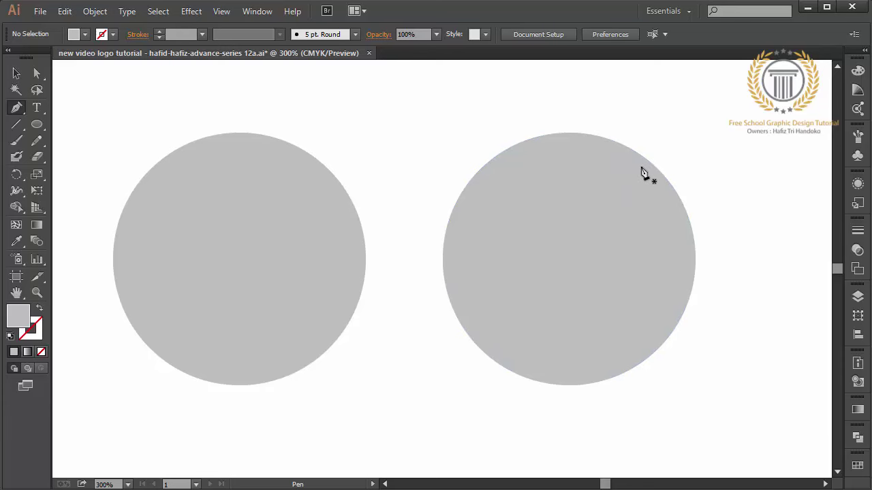
pyautogui.click(826, 485)
pyautogui.hotkey('ctrl', '+')
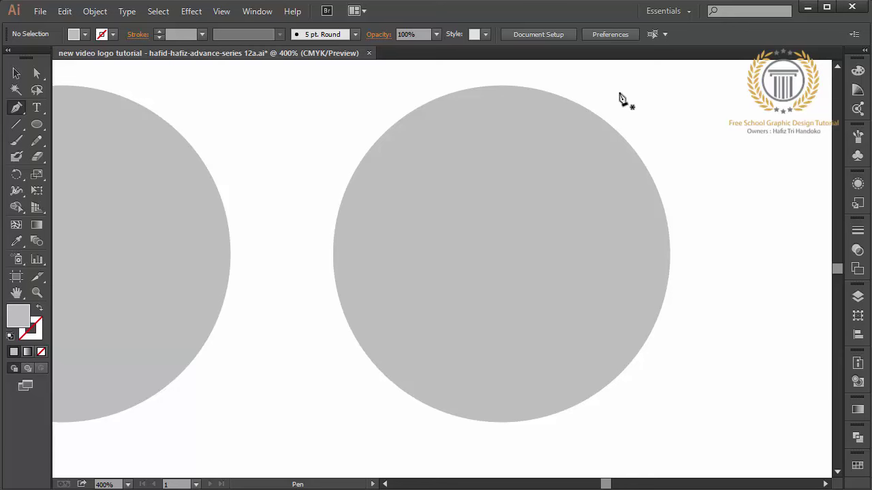
pyautogui.click(535, 89)
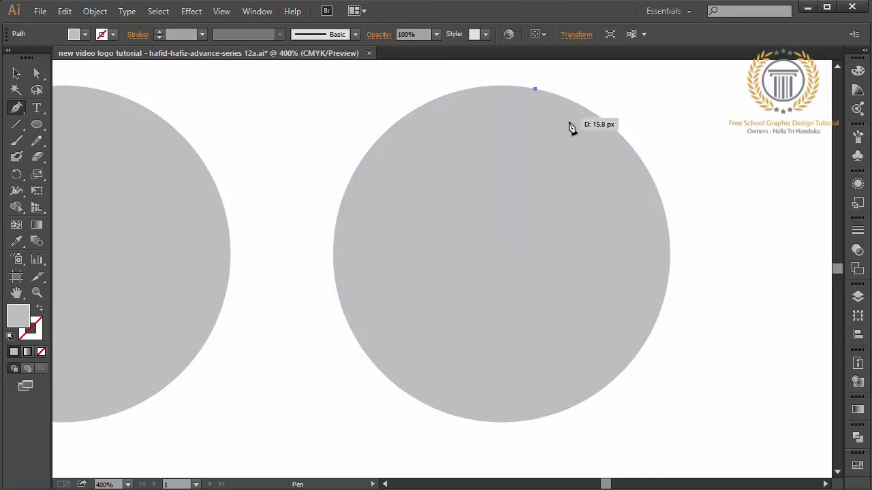
pyautogui.moveTo(574, 142); pyautogui.dragTo(578, 187)
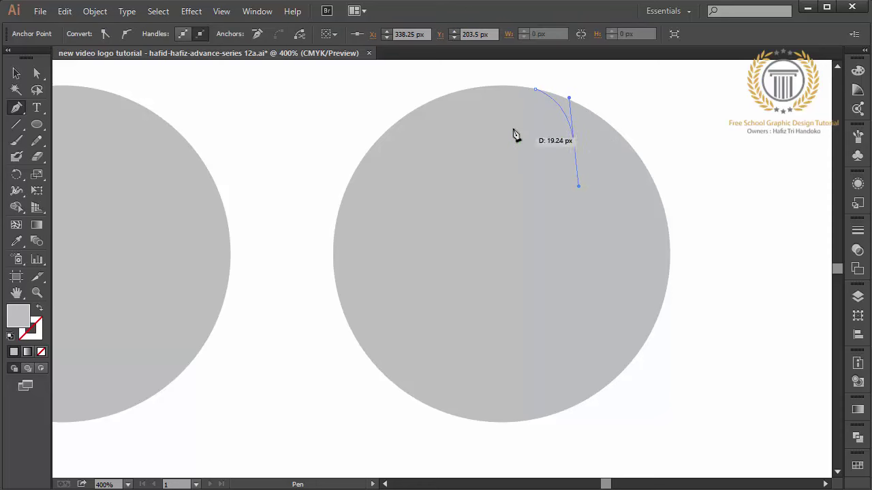
pyautogui.click(429, 127)
pyautogui.moveTo(429, 126); pyautogui.dragTo(348, 136)
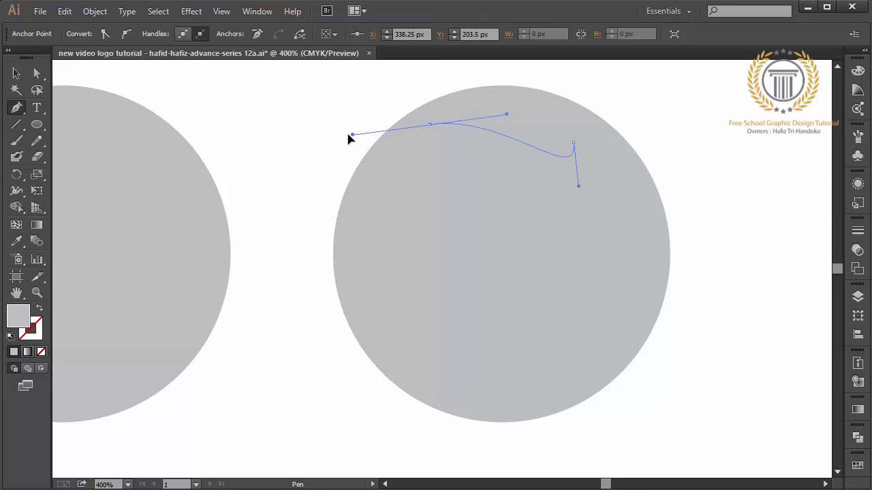
pyautogui.moveTo(466, 185); pyautogui.dragTo(539, 172)
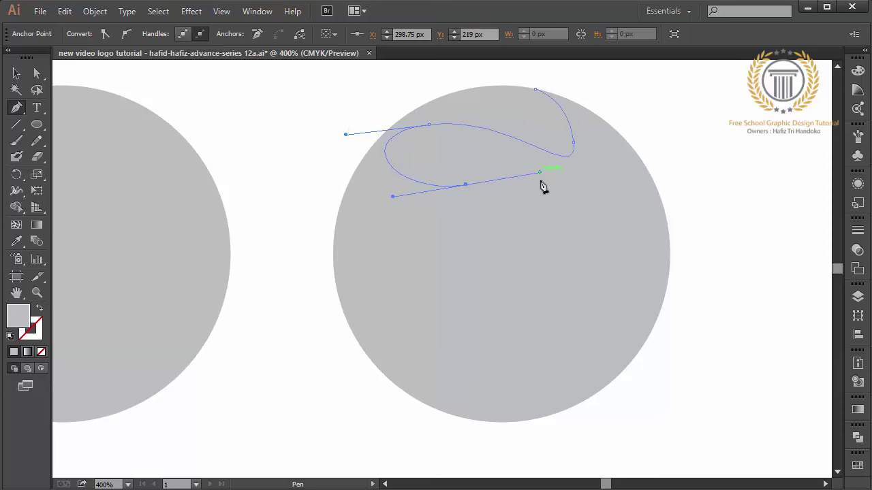
# Continue the pen curves through the right, left and narrow bottom lobes of the splash
pyautogui.click(543, 226)
pyautogui.moveTo(536, 235); pyautogui.dragTo(519, 247)
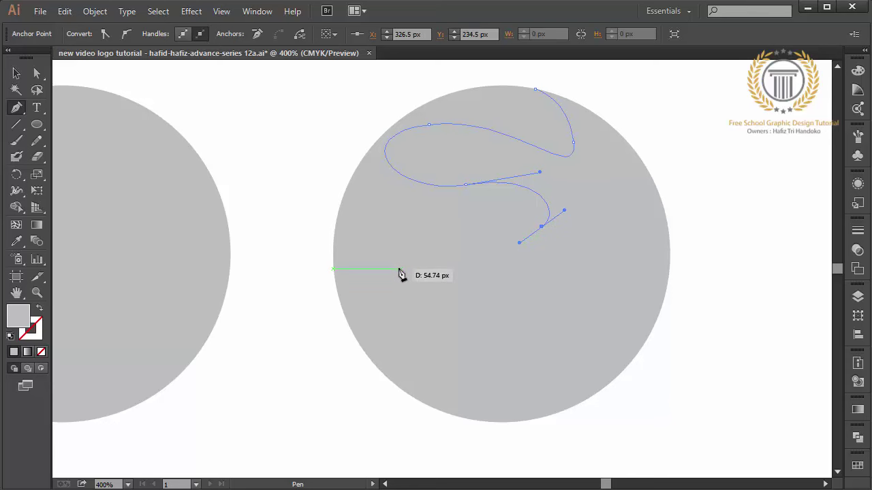
pyautogui.moveTo(369, 280); pyautogui.dragTo(355, 336)
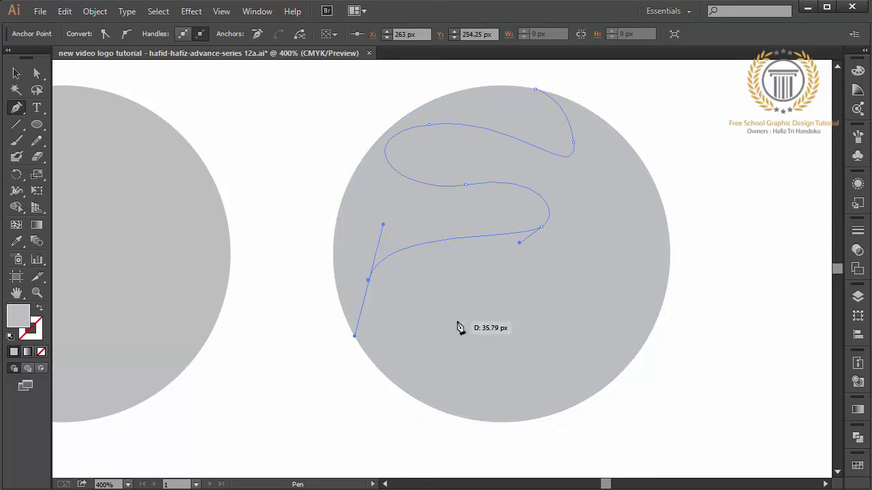
pyautogui.moveTo(457, 322); pyautogui.dragTo(497, 288)
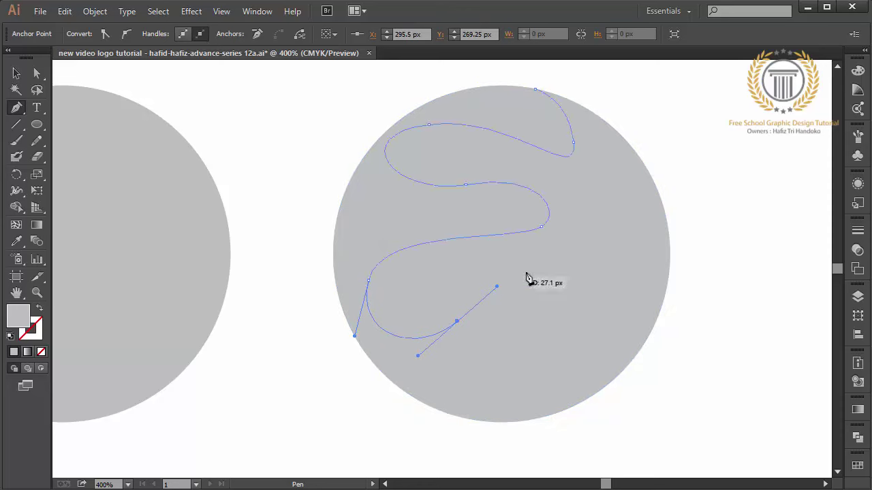
pyautogui.moveTo(555, 263); pyautogui.dragTo(580, 268)
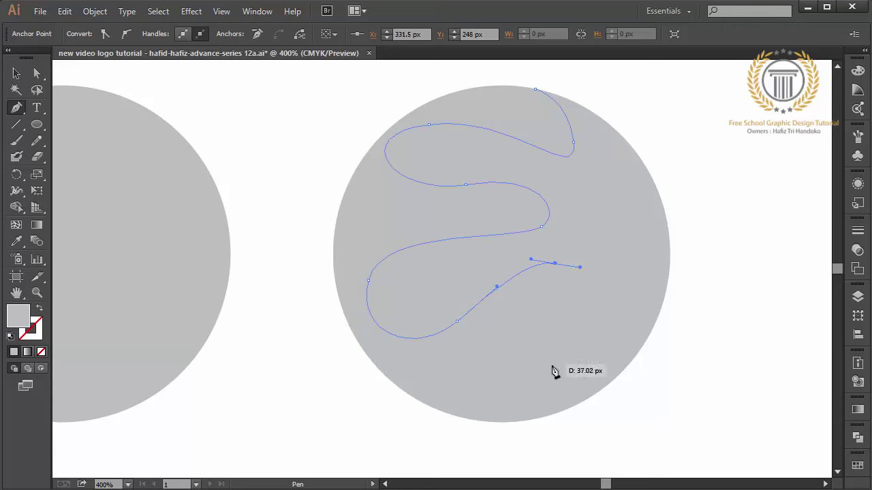
pyautogui.moveTo(529, 372)
pyautogui.mouseDown()
pyautogui.moveTo(507, 393)
pyautogui.moveTo(522, 408)
pyautogui.mouseUp()
pyautogui.moveTo(577, 347); pyautogui.dragTo(585, 278)
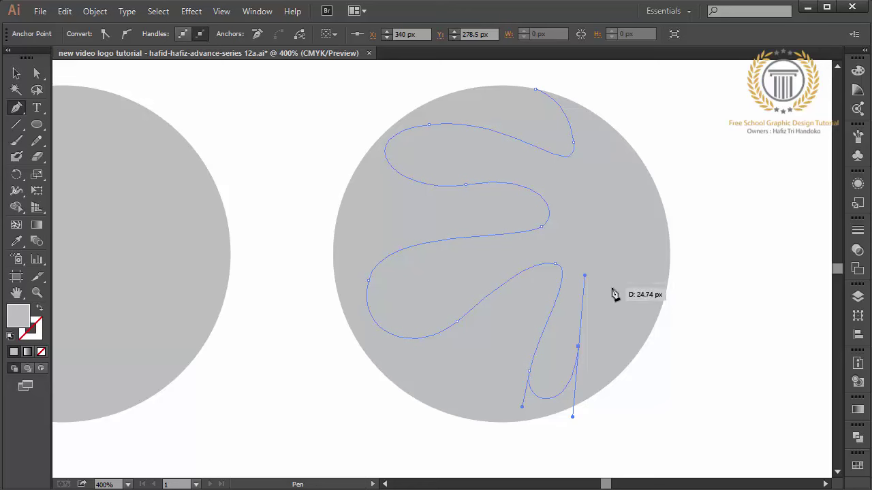
pyautogui.moveTo(612, 288); pyautogui.dragTo(633, 303)
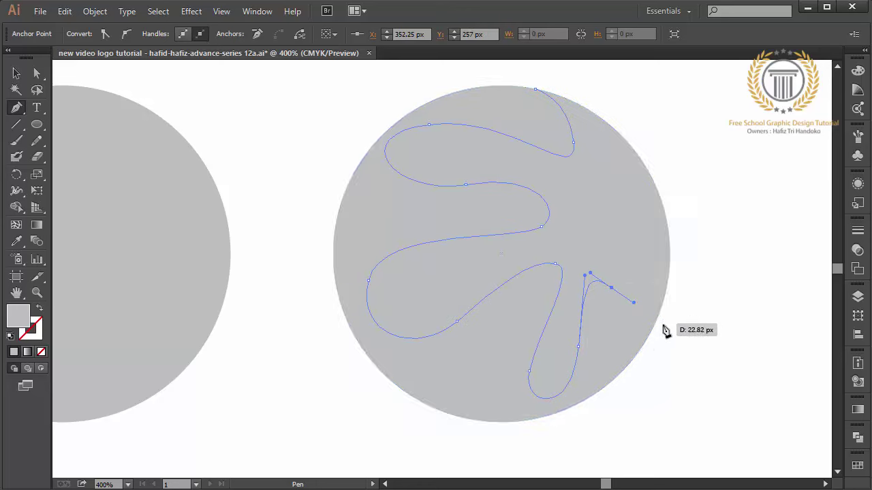
# Extend the splash outline along the right circle's edge with further curved anchors
pyautogui.click(632, 365)
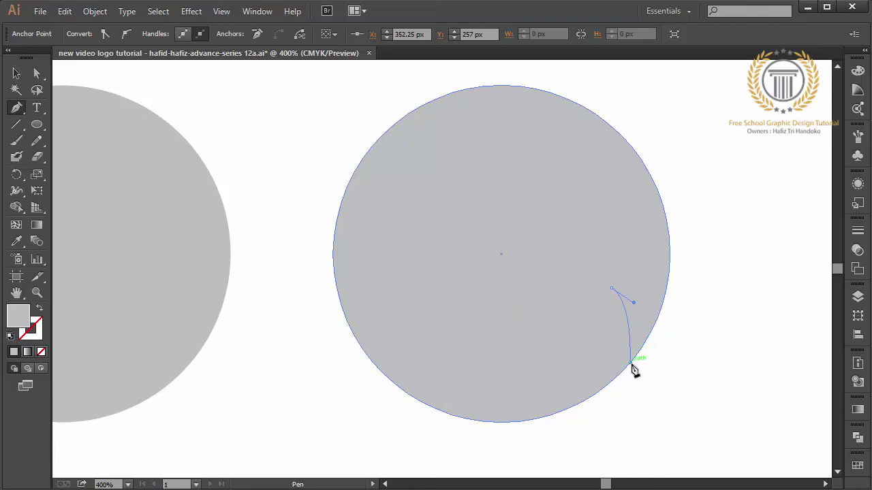
pyautogui.moveTo(630, 364); pyautogui.dragTo(613, 387)
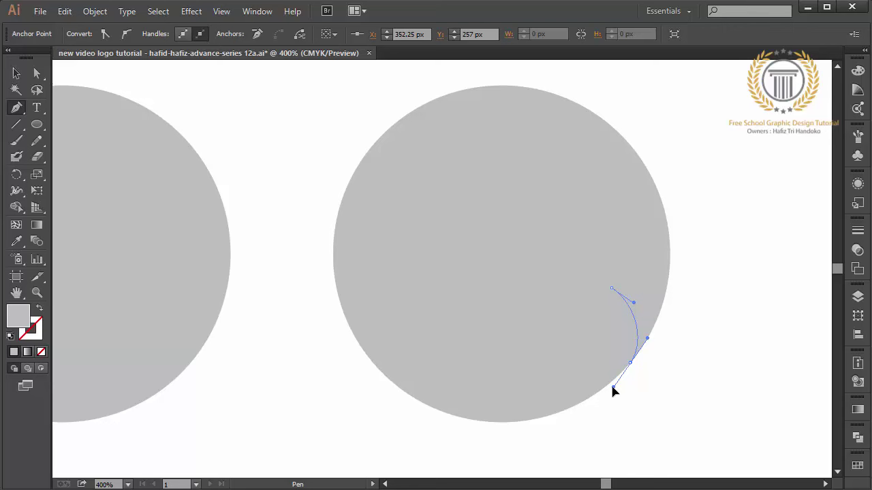
pyautogui.moveTo(657, 319); pyautogui.dragTo(658, 289)
pyautogui.click(611, 256)
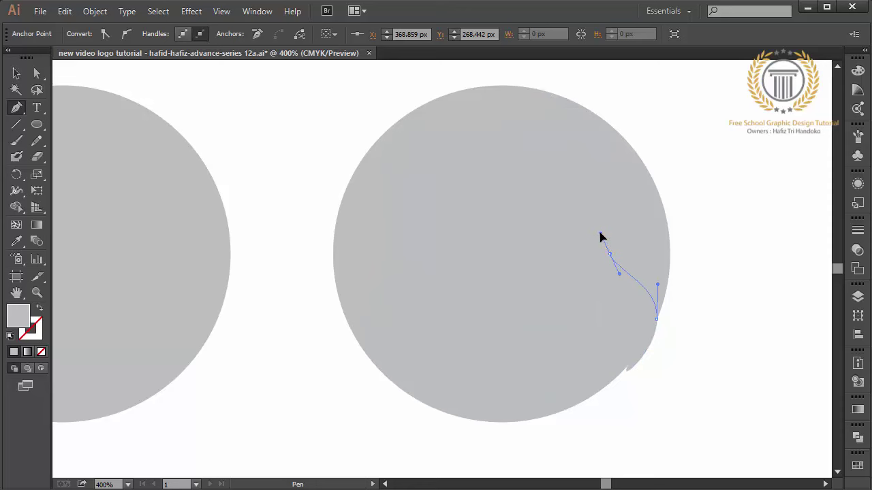
pyautogui.moveTo(600, 236); pyautogui.dragTo(600, 234)
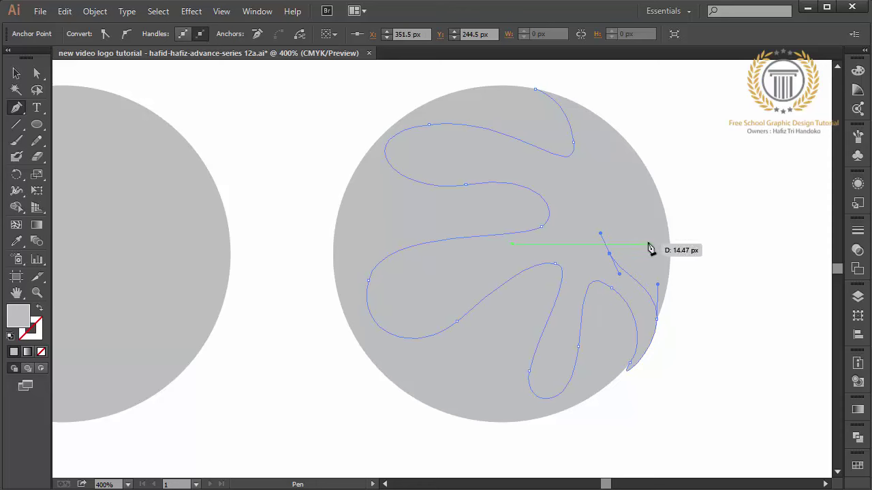
pyautogui.moveTo(657, 241); pyautogui.dragTo(668, 252)
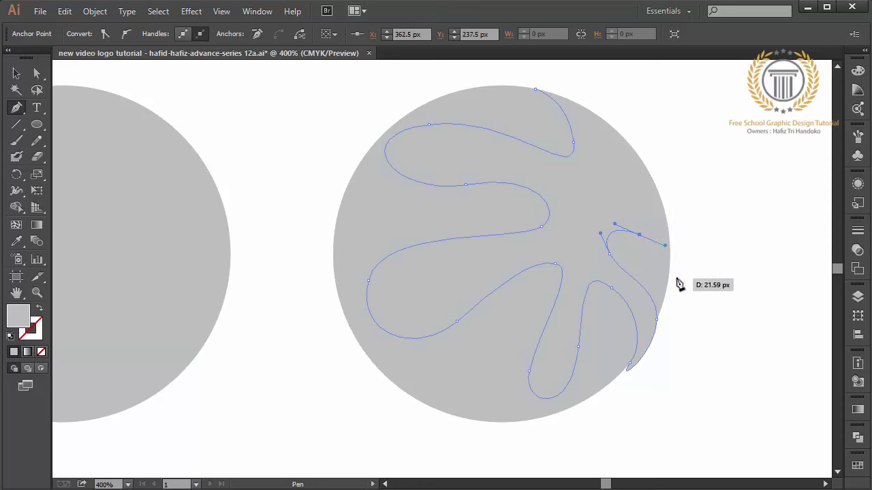
pyautogui.click(670, 273)
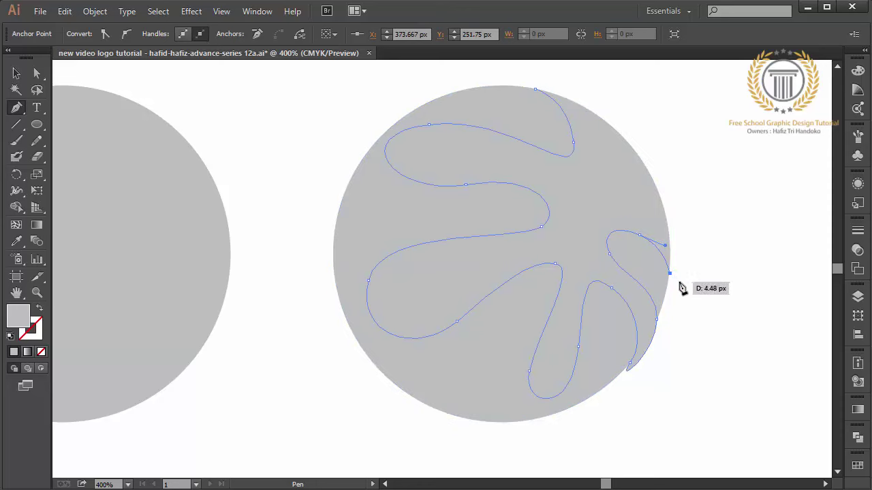
# Carry the outline up near the top edge and close the path on its first anchor
pyautogui.moveTo(670, 230)
pyautogui.mouseDown()
pyautogui.moveTo(657, 208)
pyautogui.moveTo(593, 201)
pyautogui.mouseUp()
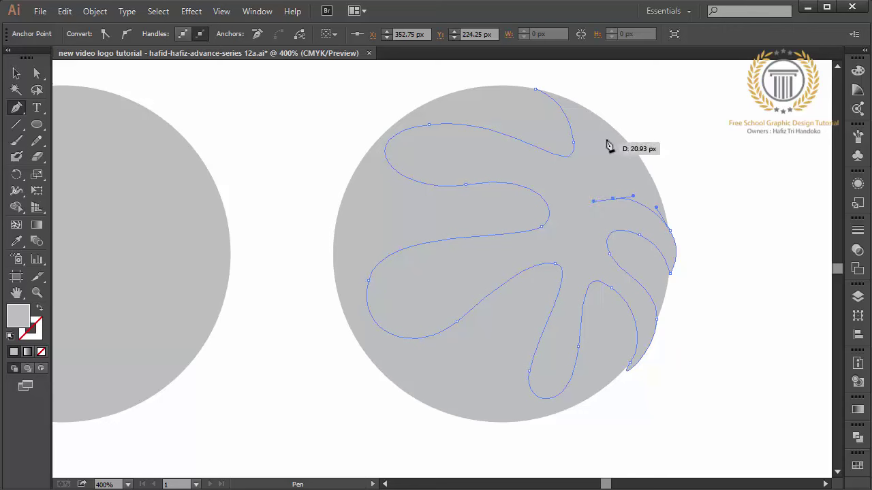
pyautogui.moveTo(607, 122); pyautogui.dragTo(591, 101)
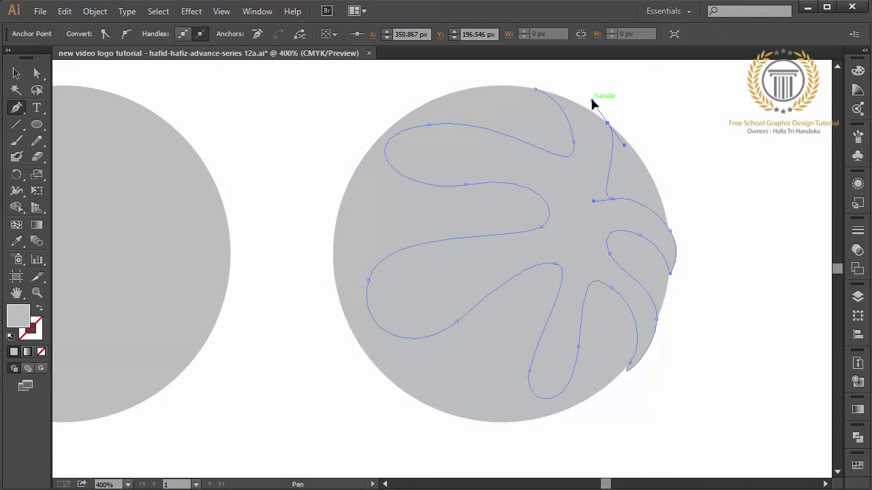
pyautogui.press('ctrl')
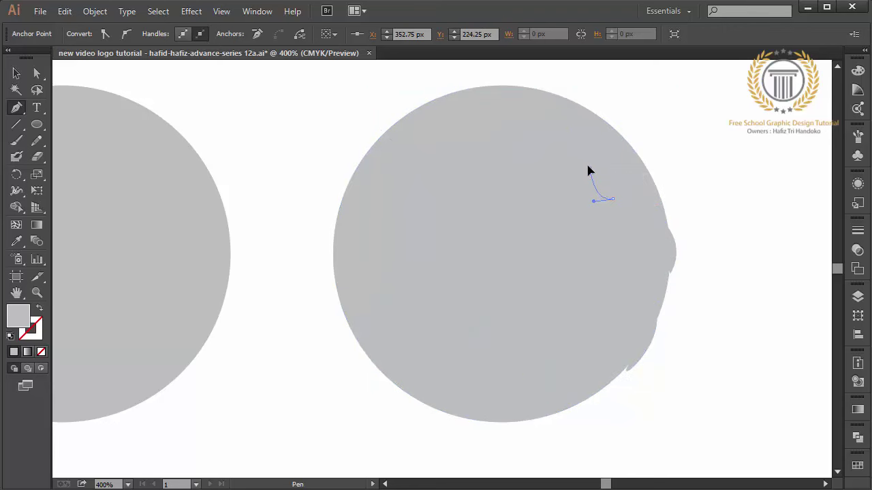
pyautogui.click(599, 158)
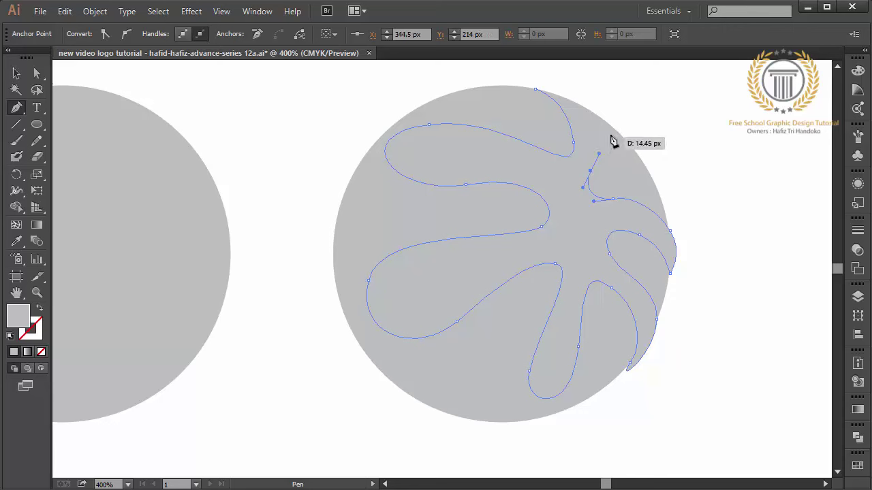
pyautogui.moveTo(608, 124); pyautogui.dragTo(608, 114)
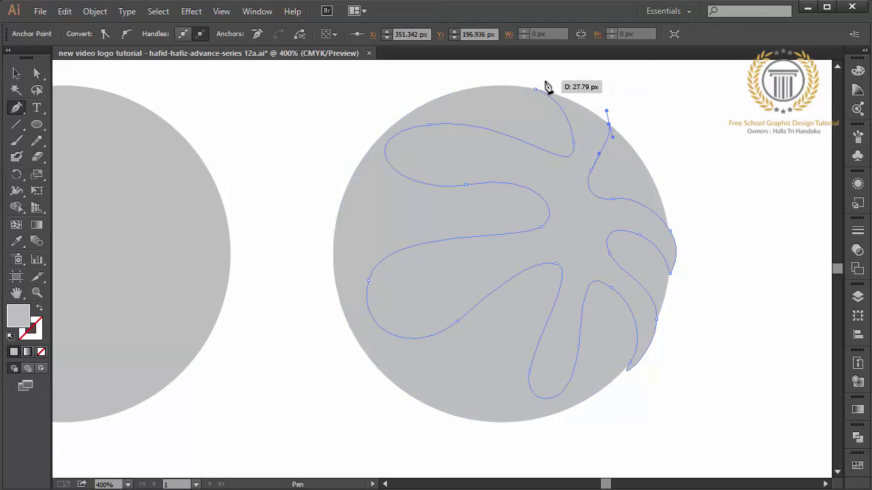
pyautogui.moveTo(535, 89); pyautogui.dragTo(520, 117)
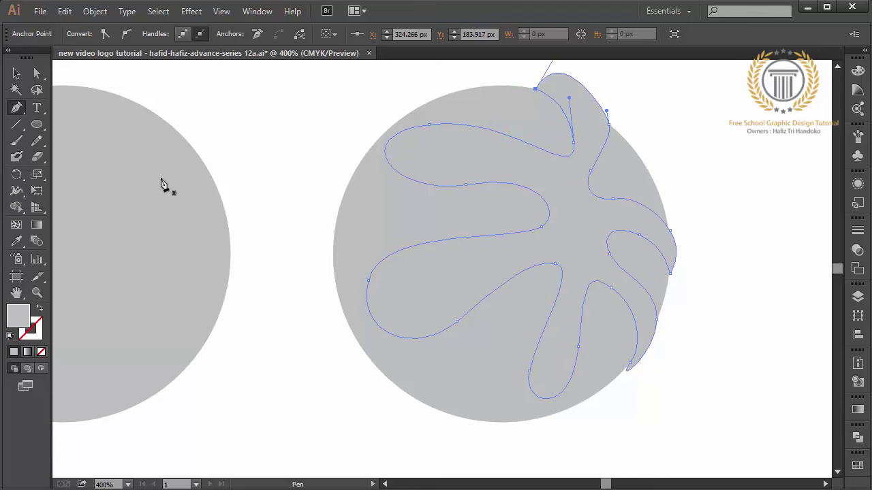
# Fill the closed splash with a lighter grey chosen in the Color Picker
pyautogui.doubleClick(18, 314)
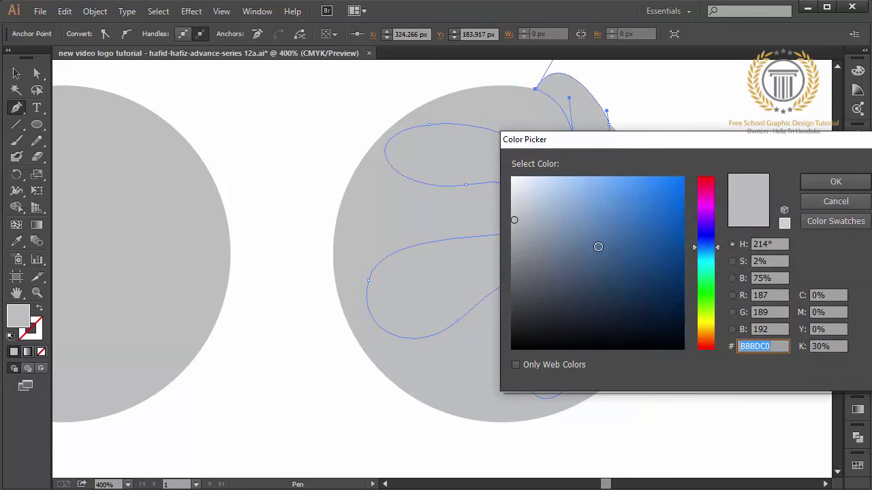
pyautogui.moveTo(527, 201); pyautogui.dragTo(511, 198)
pyautogui.click(835, 182)
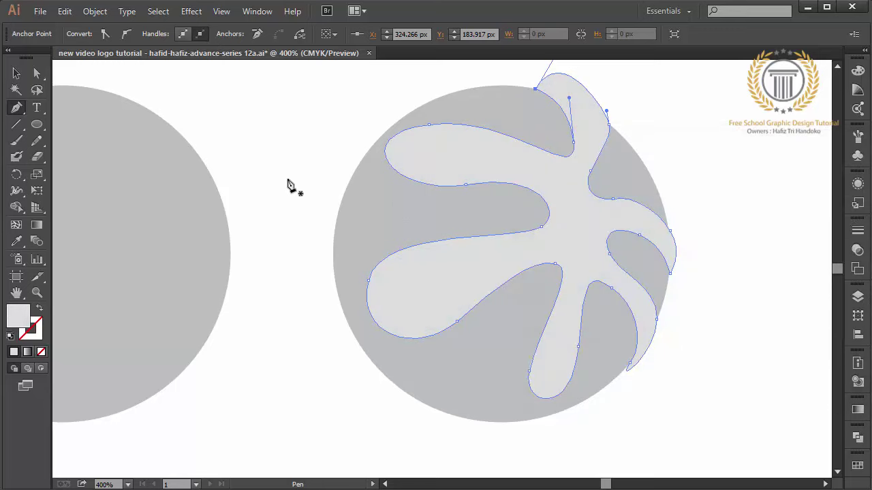
pyautogui.press('a')
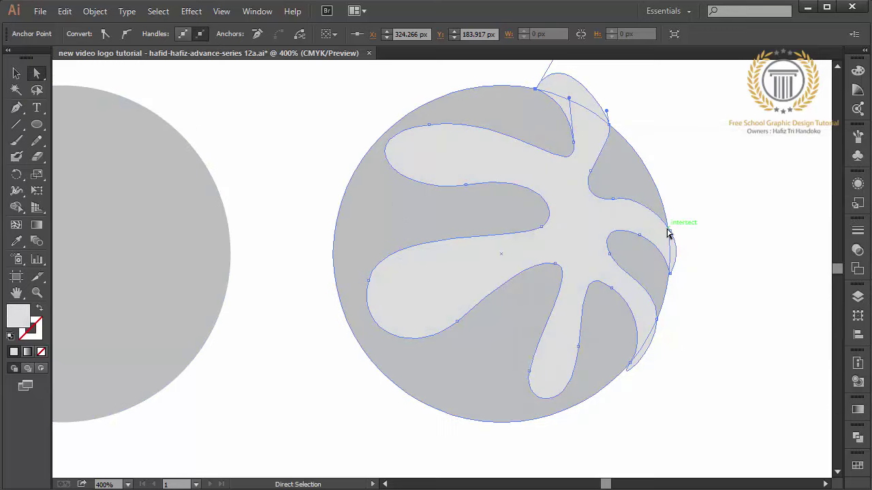
# Reshape the right arm's anchors so it bulges outward past the circle's edge
pyautogui.moveTo(670, 231); pyautogui.dragTo(689, 229)
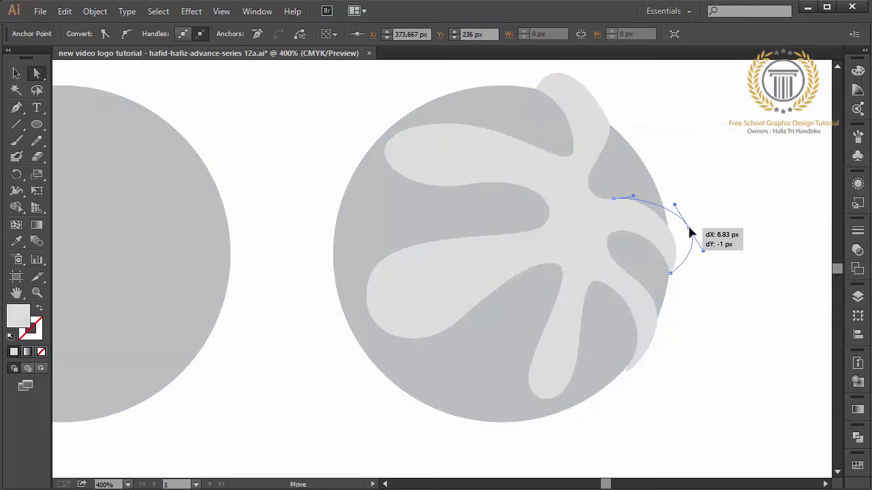
pyautogui.click(634, 197)
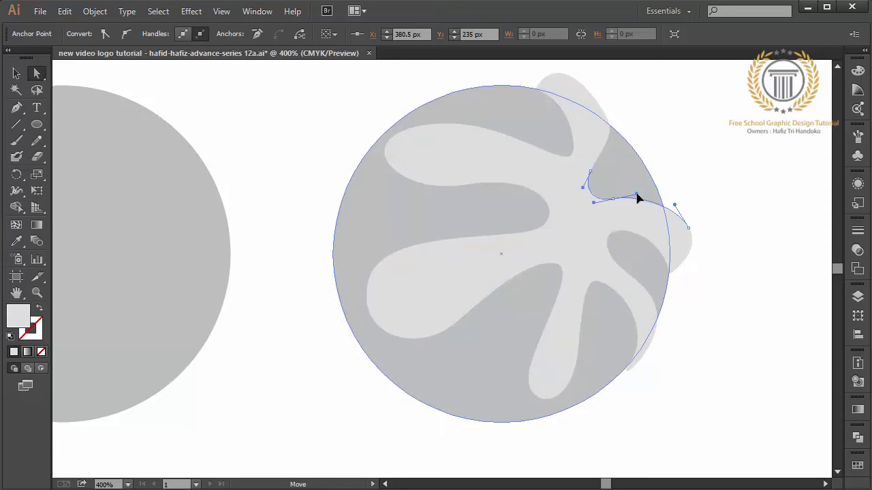
pyautogui.click(735, 168)
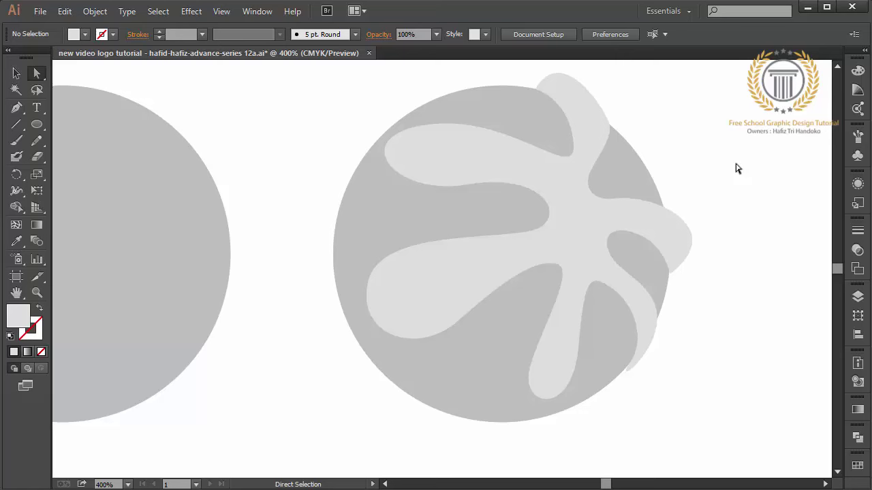
pyautogui.moveTo(620, 201); pyautogui.dragTo(621, 193)
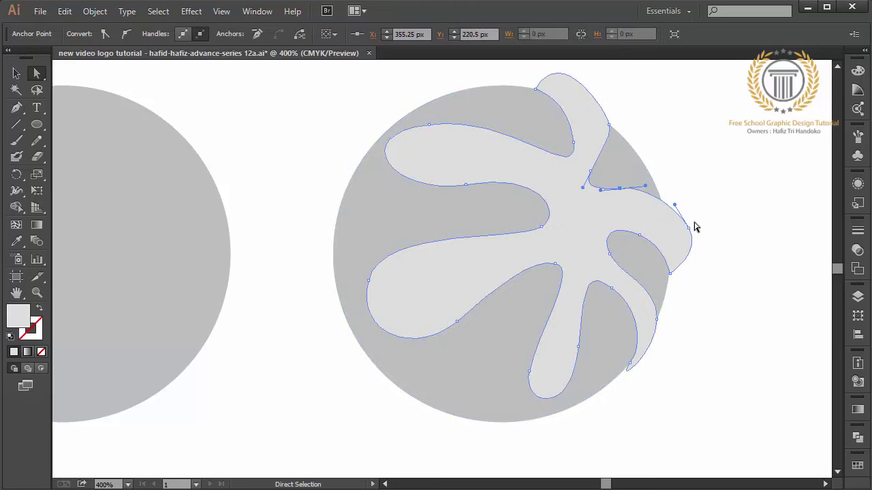
pyautogui.moveTo(641, 235); pyautogui.dragTo(648, 234)
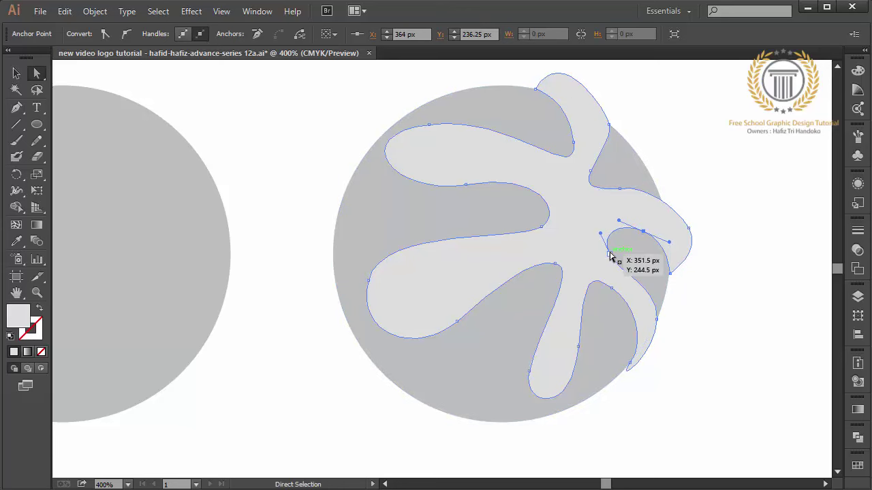
pyautogui.moveTo(615, 257); pyautogui.dragTo(626, 218)
pyautogui.click(723, 254)
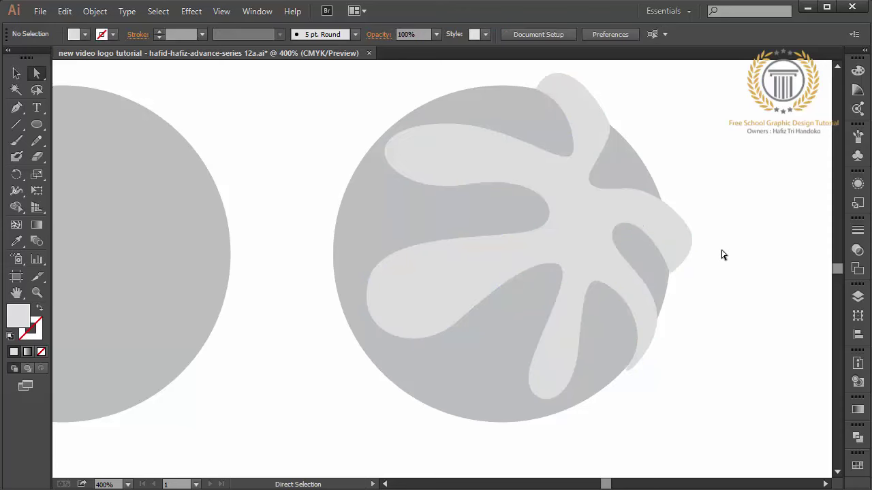
pyautogui.click(664, 202)
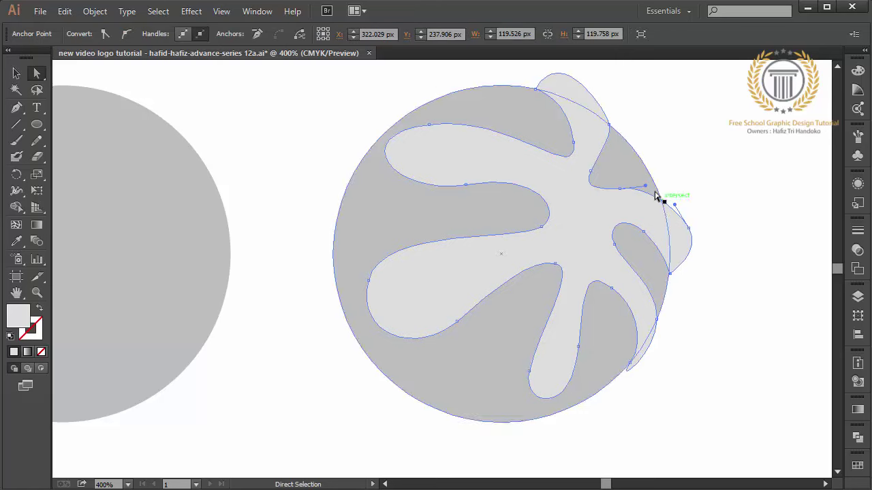
pyautogui.moveTo(656, 196)
pyautogui.mouseDown()
pyautogui.moveTo(676, 208)
pyautogui.moveTo(694, 194)
pyautogui.mouseUp()
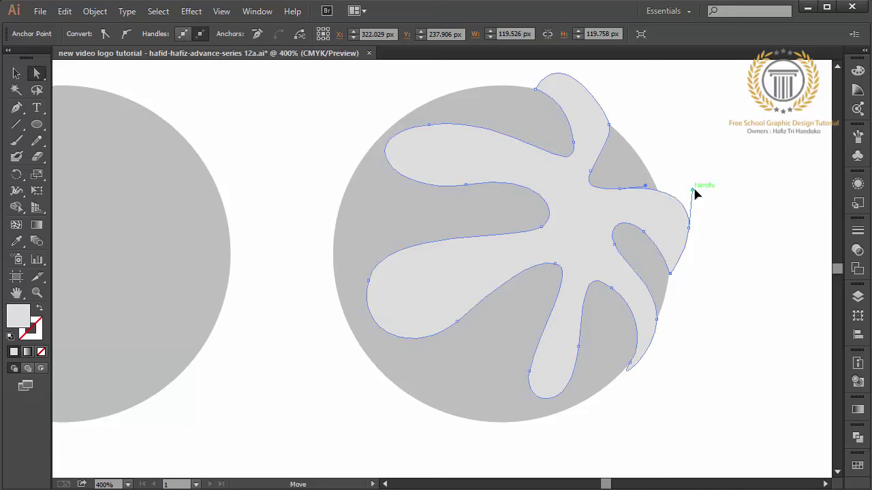
pyautogui.click(724, 192)
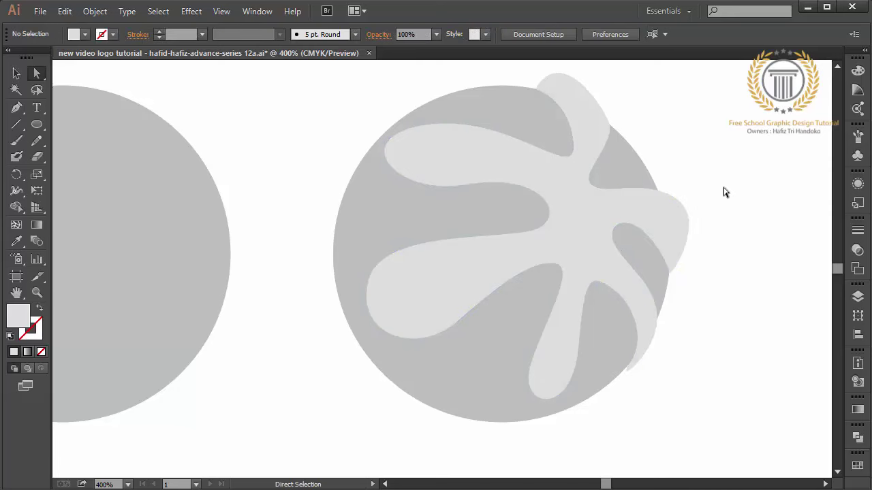
# Smooth the right arm's curve and raise an anchor on the top arm
pyautogui.click(594, 185)
pyautogui.moveTo(590, 189); pyautogui.dragTo(602, 153)
pyautogui.moveTo(621, 190); pyautogui.dragTo(630, 189)
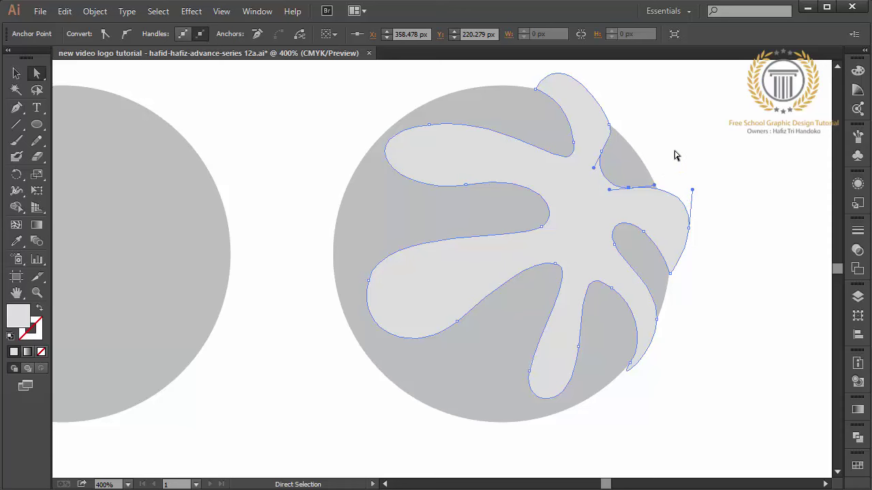
pyautogui.click(674, 155)
pyautogui.click(609, 129)
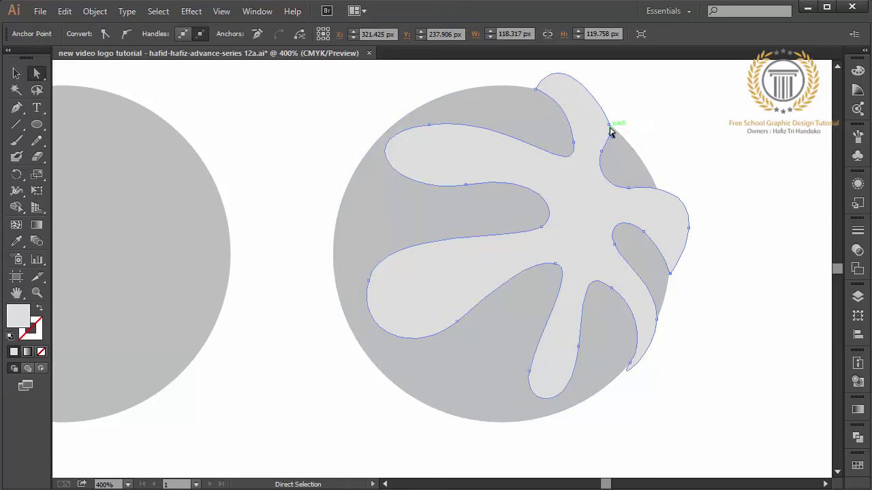
pyautogui.moveTo(609, 125); pyautogui.dragTo(613, 111)
pyautogui.click(651, 140)
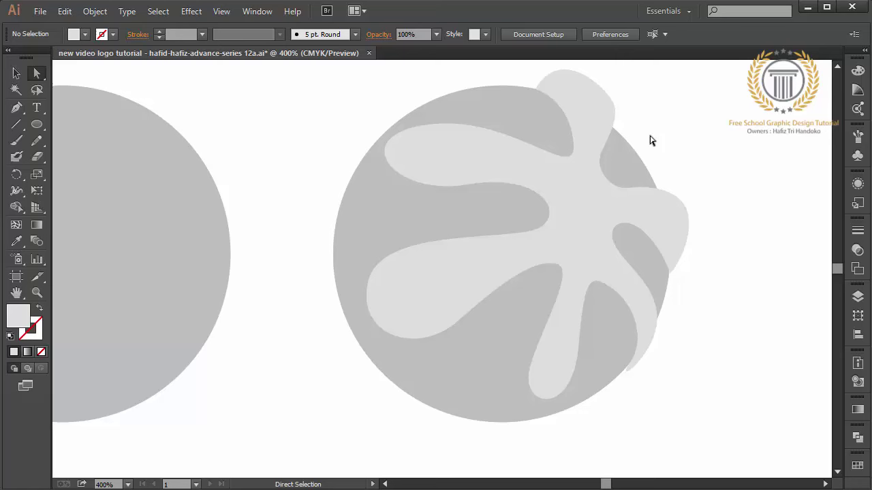
# Smooth the lower-left lobe joint by nudging its anchor and curve handle
pyautogui.click(510, 184)
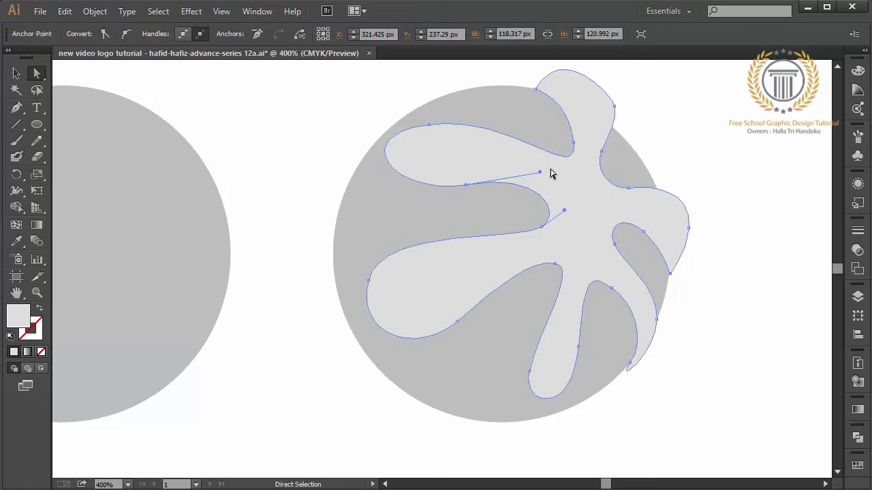
pyautogui.moveTo(543, 230); pyautogui.dragTo(536, 237)
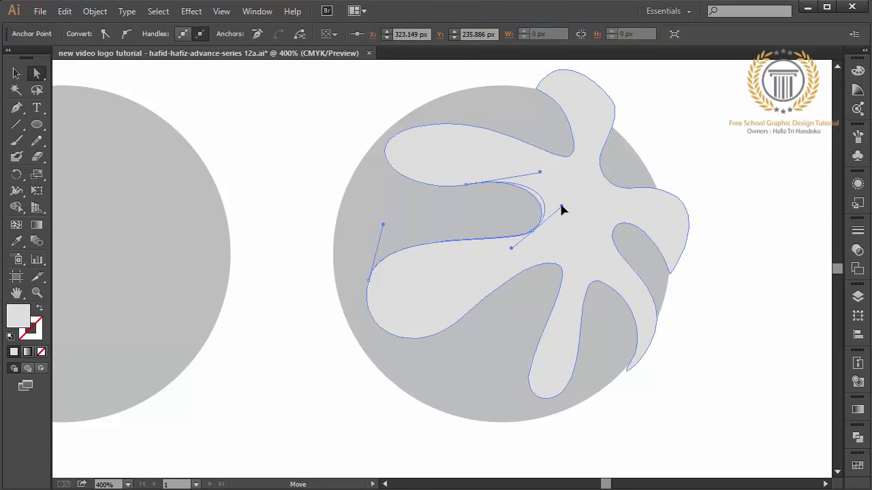
pyautogui.moveTo(568, 200); pyautogui.dragTo(565, 210)
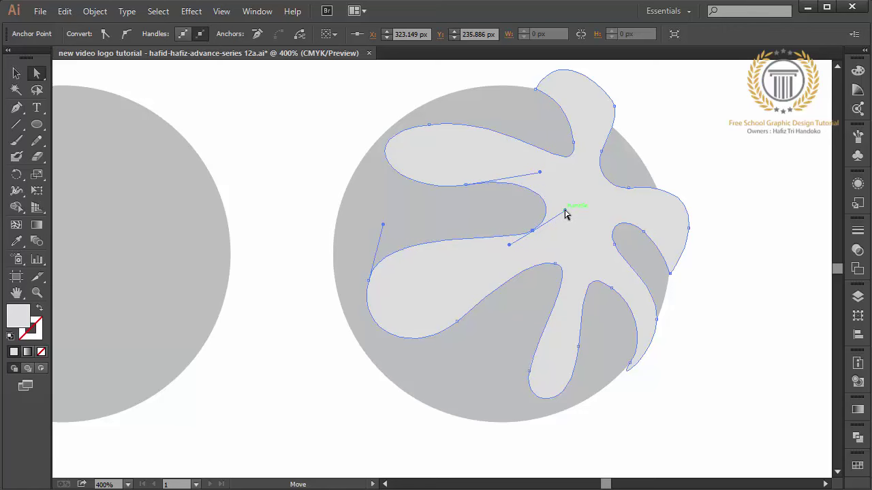
pyautogui.click(801, 186)
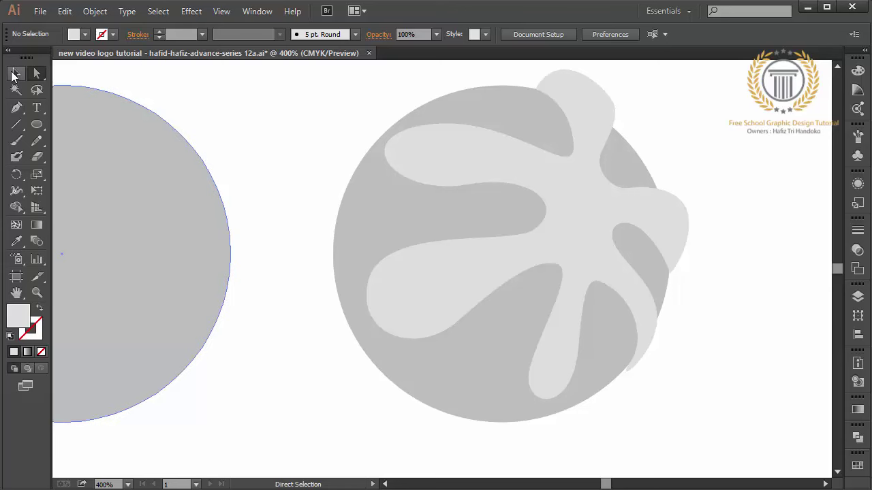
# Select the circle and splash and subtract the splash using Pathfinder Minus Front
pyautogui.click(15, 73)
pyautogui.moveTo(294, 103); pyautogui.dragTo(695, 367)
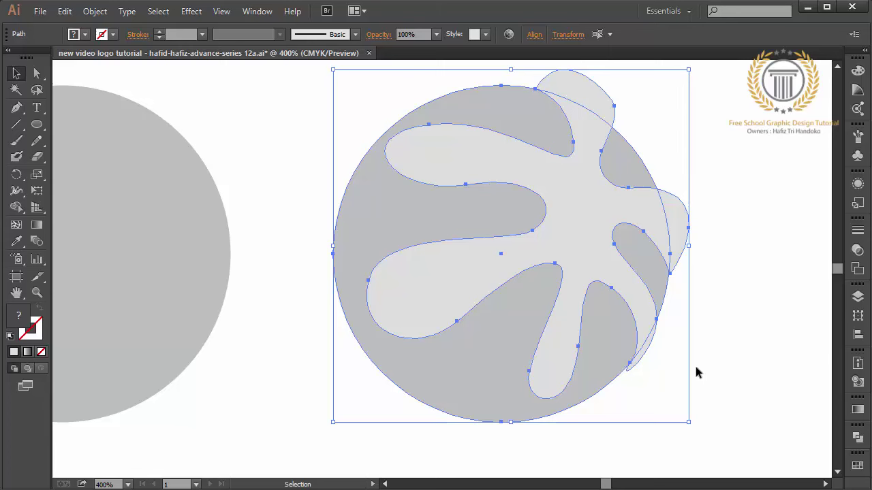
pyautogui.click(858, 438)
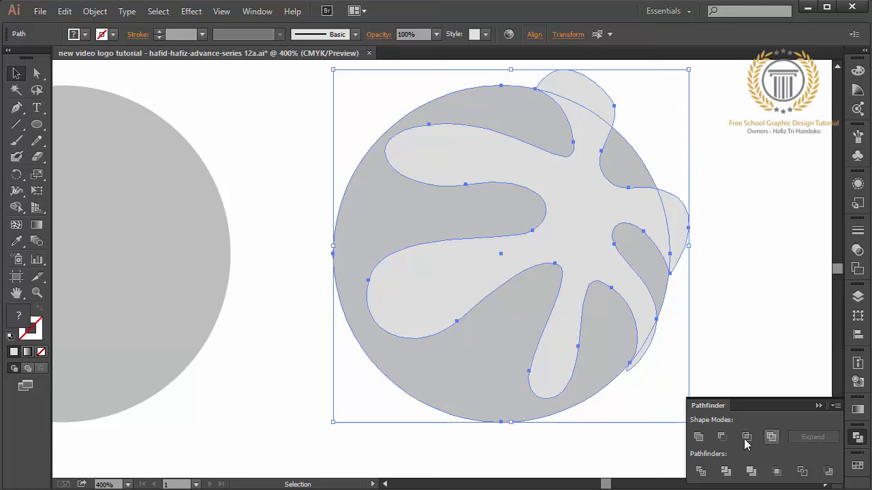
pyautogui.click(722, 438)
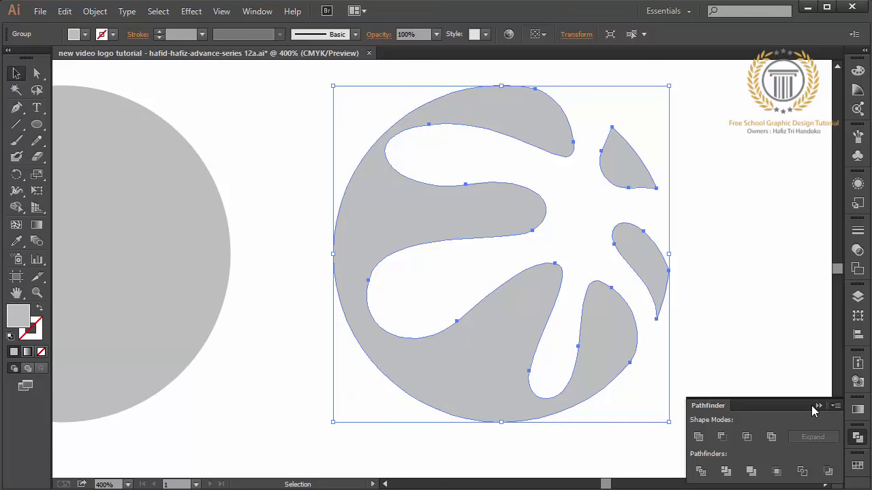
pyautogui.click(819, 405)
pyautogui.click(750, 346)
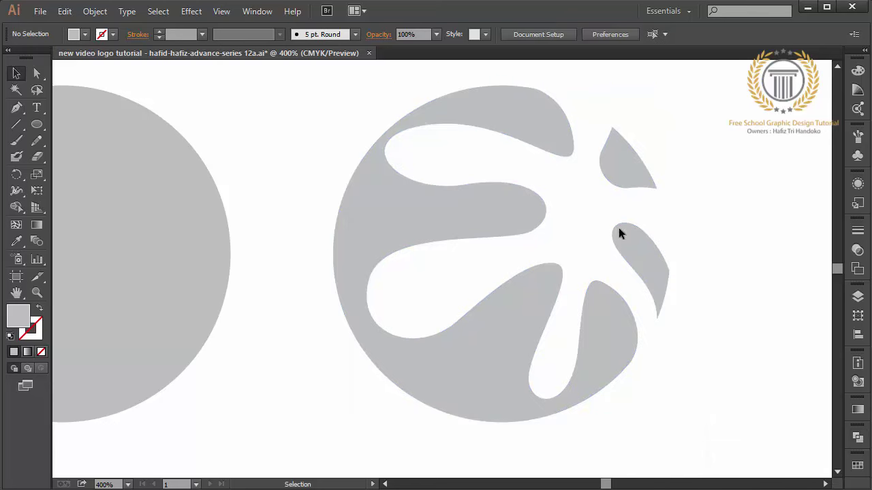
pyautogui.click(404, 211)
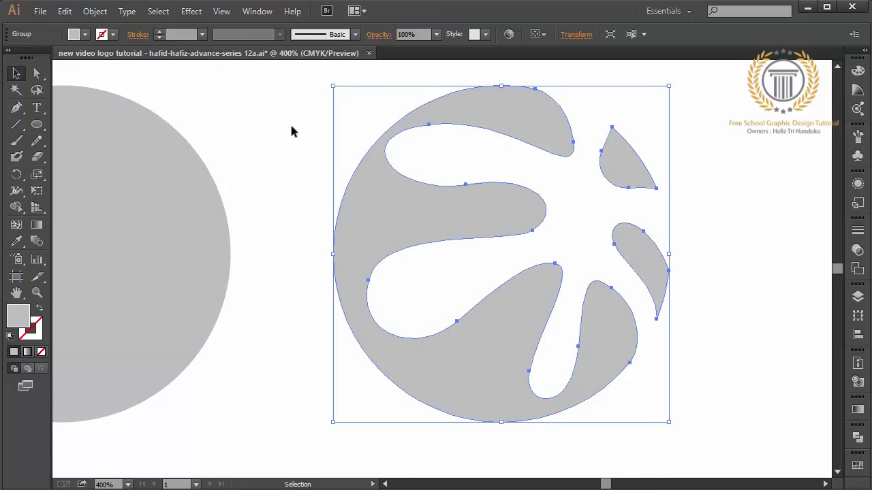
pyautogui.click(188, 13)
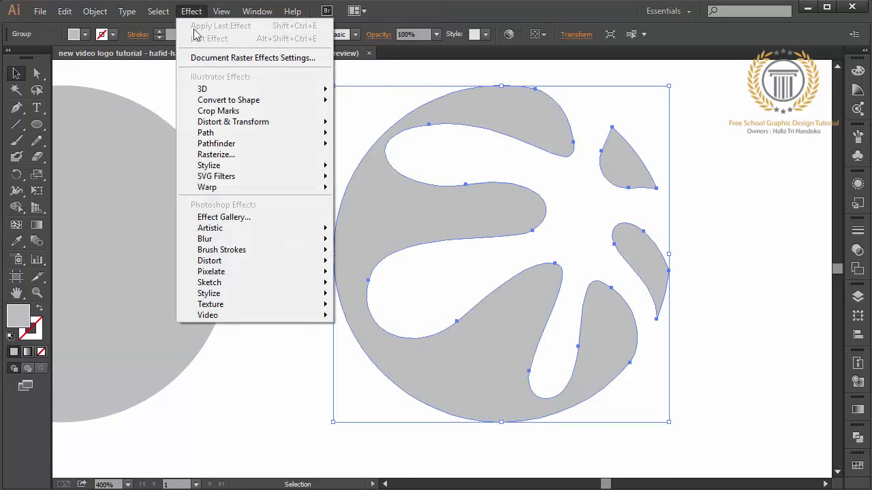
pyautogui.moveTo(202, 89)
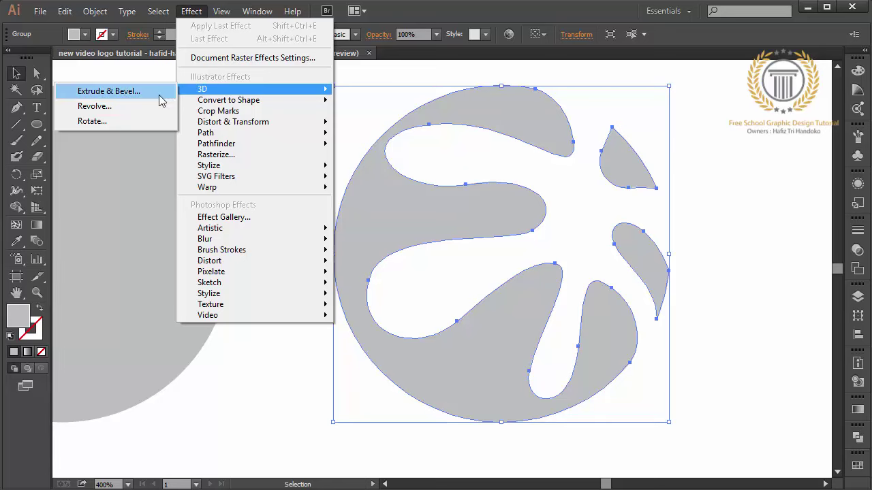
# Start 3D Extrude & Bevel with preview on and the position set to Front
pyautogui.click(158, 90)
pyautogui.moveTo(625, 103)
pyautogui.mouseDown()
pyautogui.moveTo(264, 92)
pyautogui.moveTo(315, 110)
pyautogui.mouseUp()
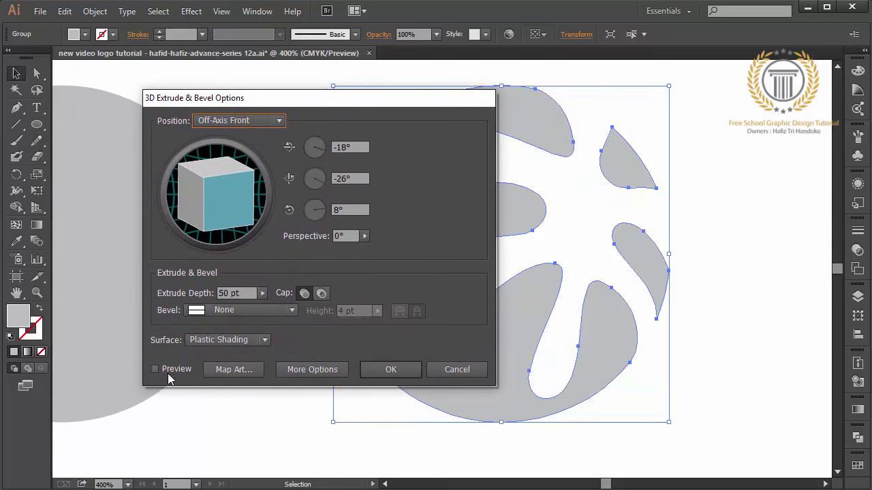
pyautogui.click(155, 369)
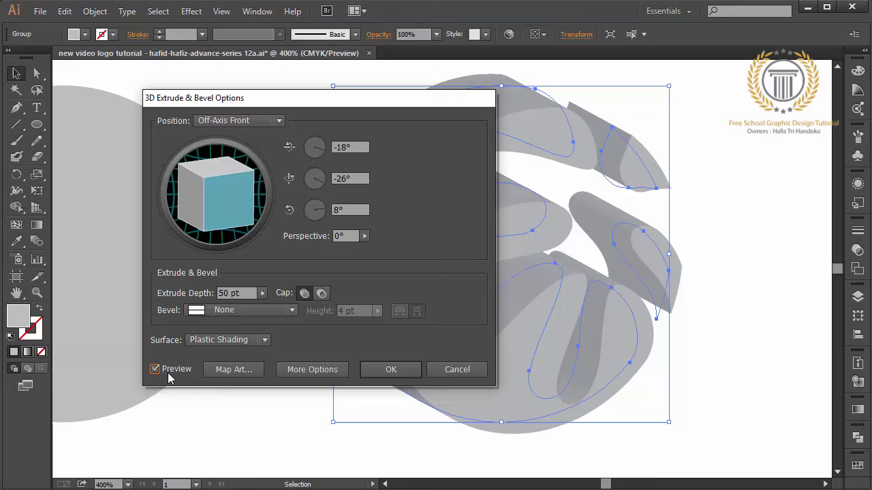
pyautogui.click(237, 124)
pyautogui.click(238, 155)
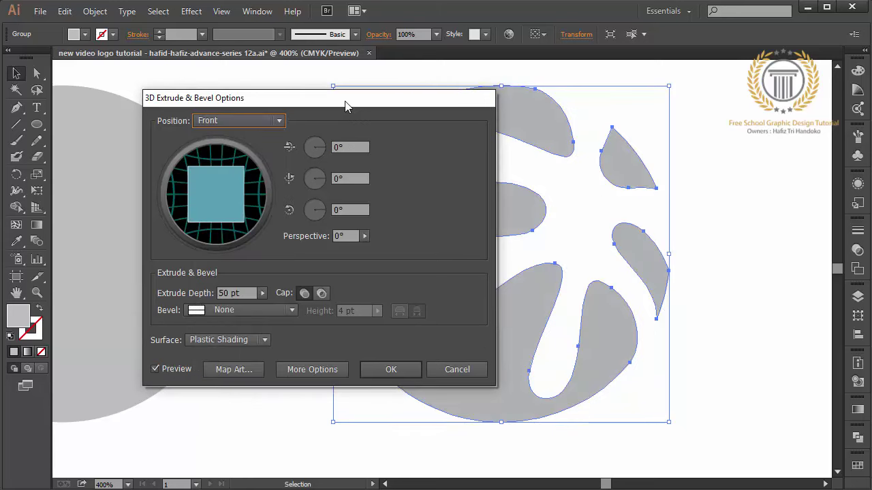
pyautogui.moveTo(345, 105); pyautogui.dragTo(262, 102)
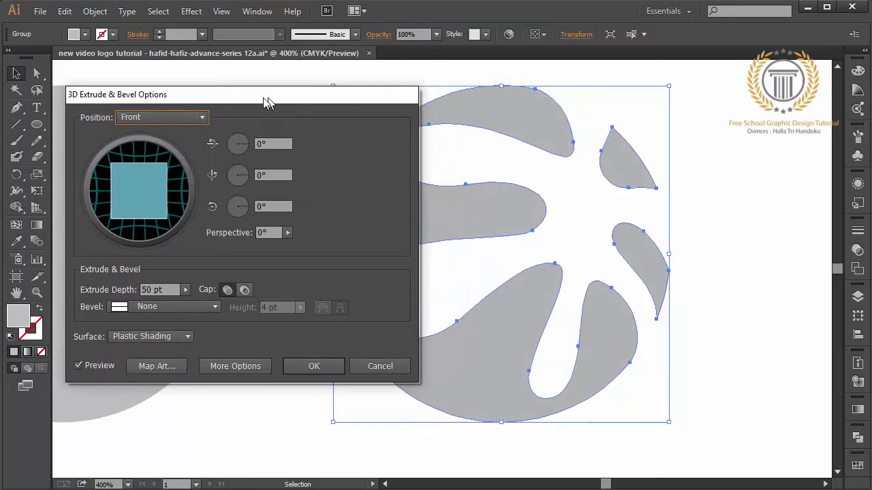
# Raise the extrusion's perspective to 84° and apply the 3D effect
pyautogui.click(280, 233)
pyautogui.moveTo(226, 246); pyautogui.dragTo(258, 249)
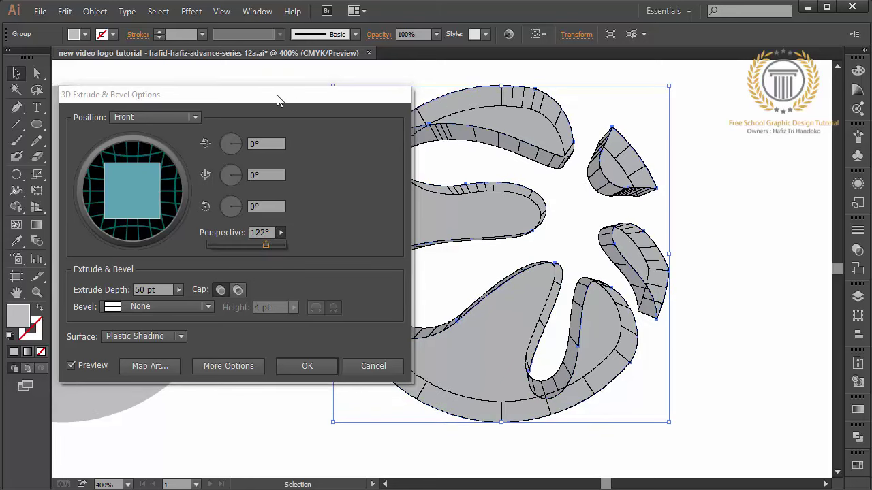
pyautogui.moveTo(275, 97)
pyautogui.mouseDown()
pyautogui.moveTo(216, 242)
pyautogui.moveTo(243, 98)
pyautogui.mouseUp()
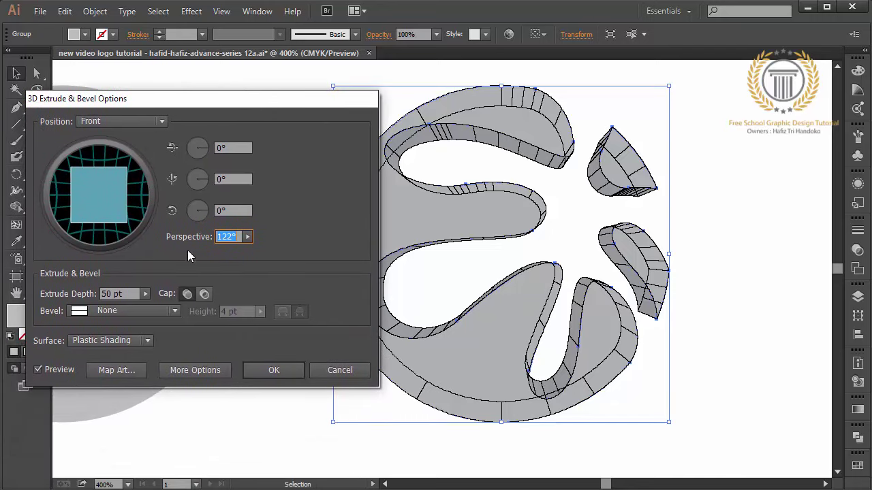
pyautogui.click(248, 237)
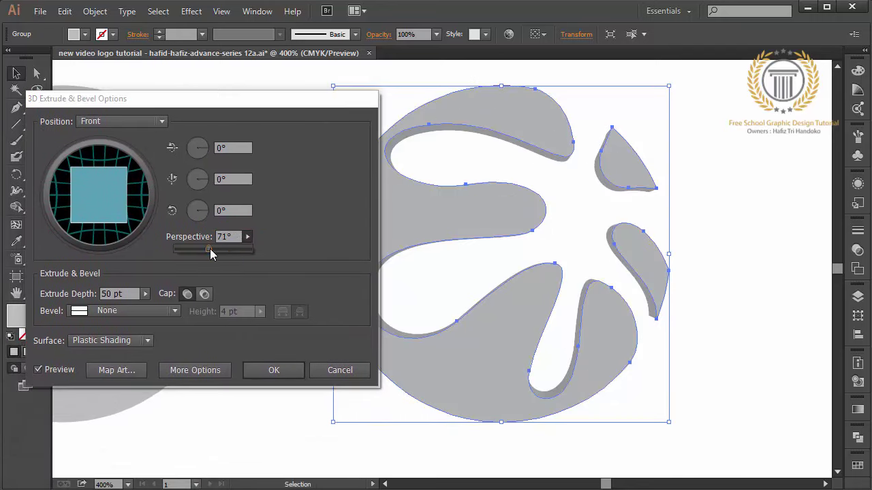
pyautogui.moveTo(210, 249); pyautogui.dragTo(216, 249)
pyautogui.click(220, 275)
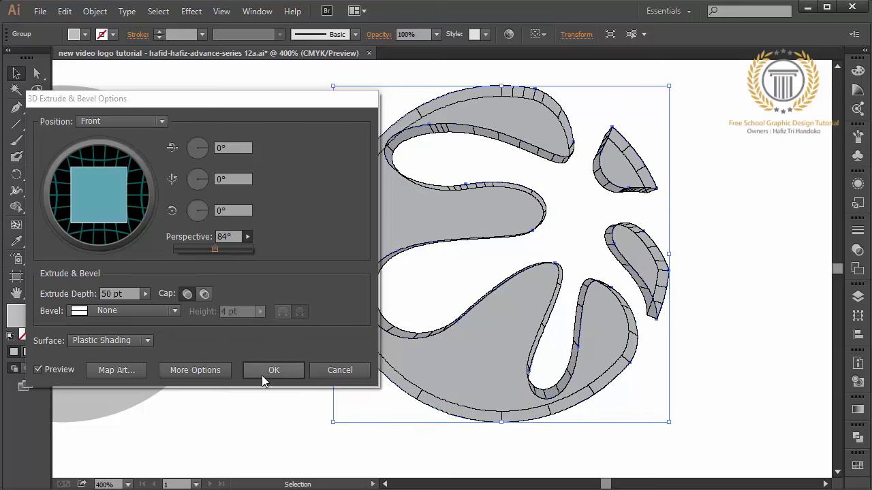
pyautogui.click(265, 370)
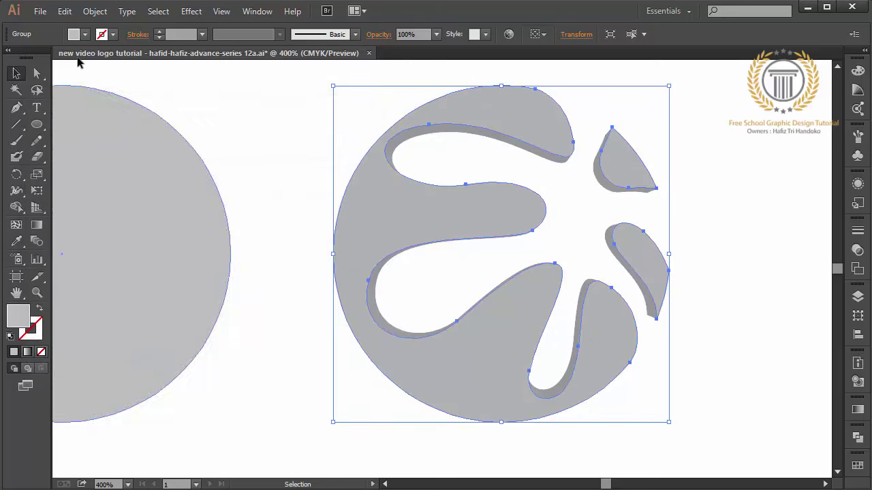
# Expand the extrusion's appearance, ungroup it twice, and select the inner curved side piece
pyautogui.click(95, 11)
pyautogui.click(136, 171)
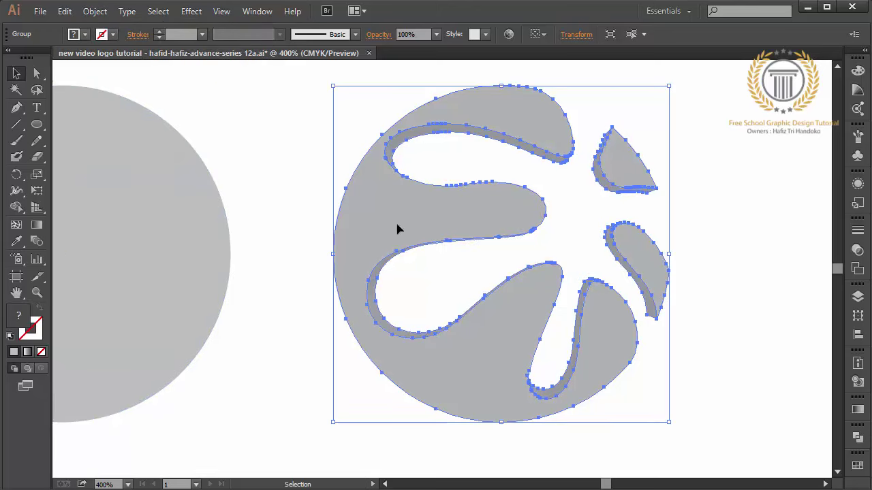
pyautogui.rightClick(399, 227)
pyautogui.click(465, 304)
pyautogui.rightClick(415, 301)
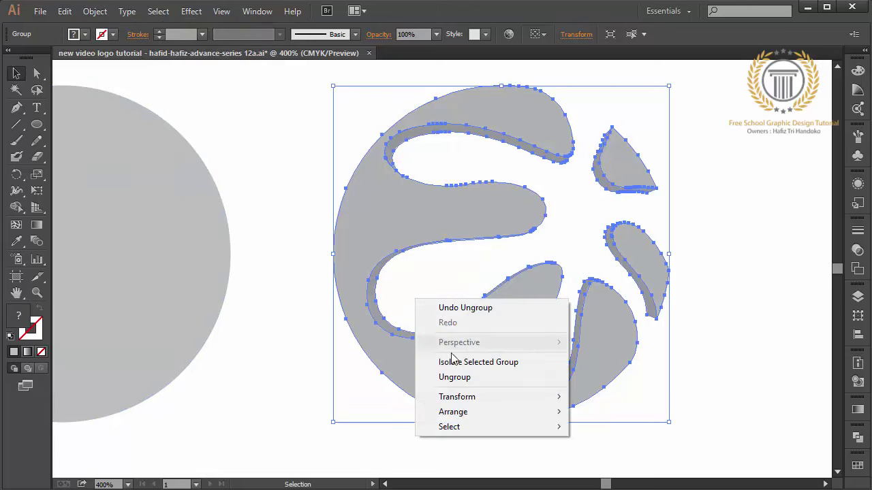
pyautogui.click(461, 375)
pyautogui.rightClick(366, 341)
pyautogui.click(304, 380)
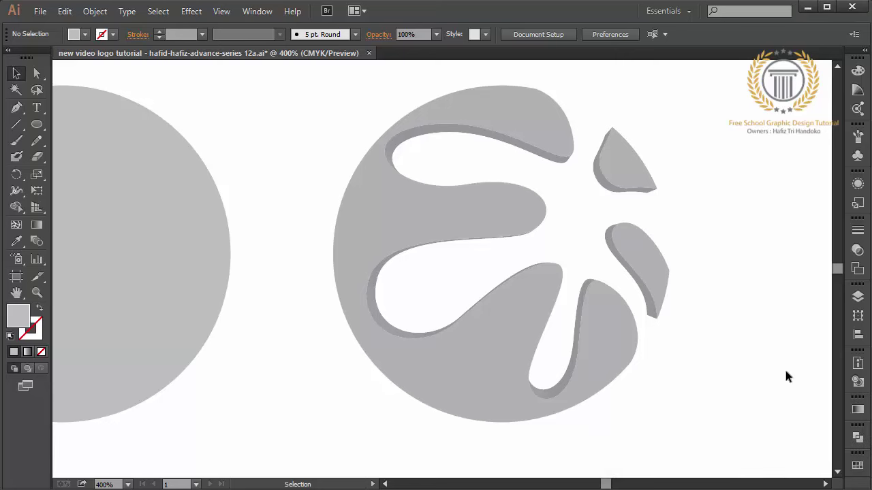
pyautogui.click(377, 302)
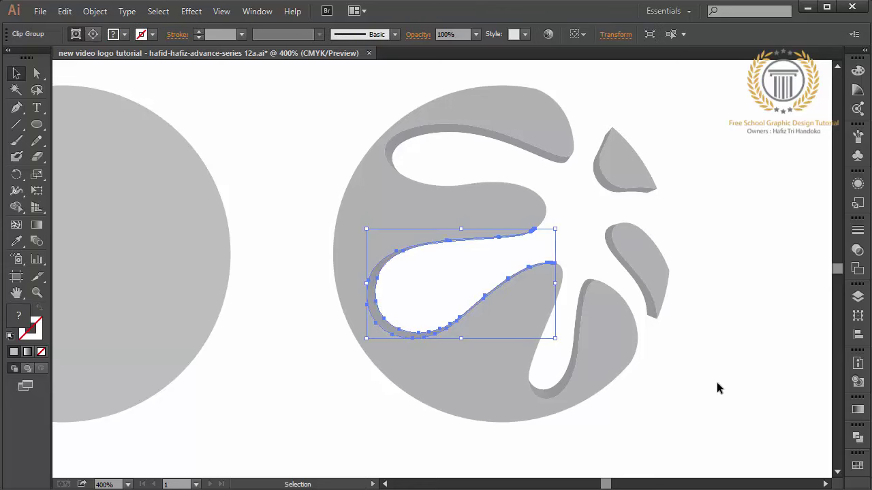
# Unite the inner curve, J-shaped, thin right, top-right leaf and top curved side pieces
pyautogui.click(858, 439)
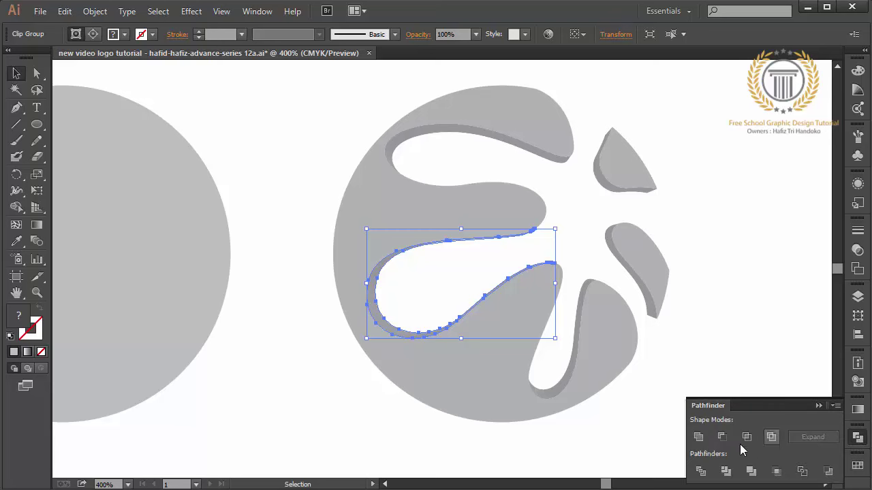
pyautogui.click(703, 440)
pyautogui.click(565, 379)
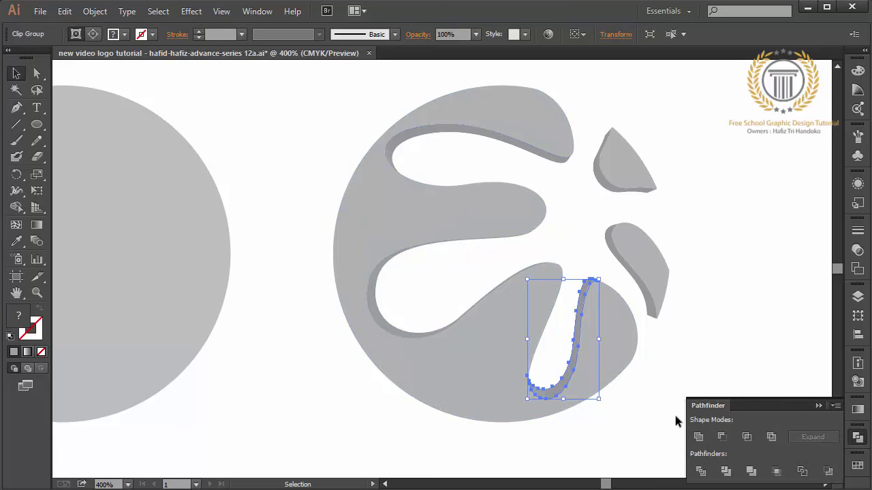
pyautogui.click(704, 440)
pyautogui.click(643, 294)
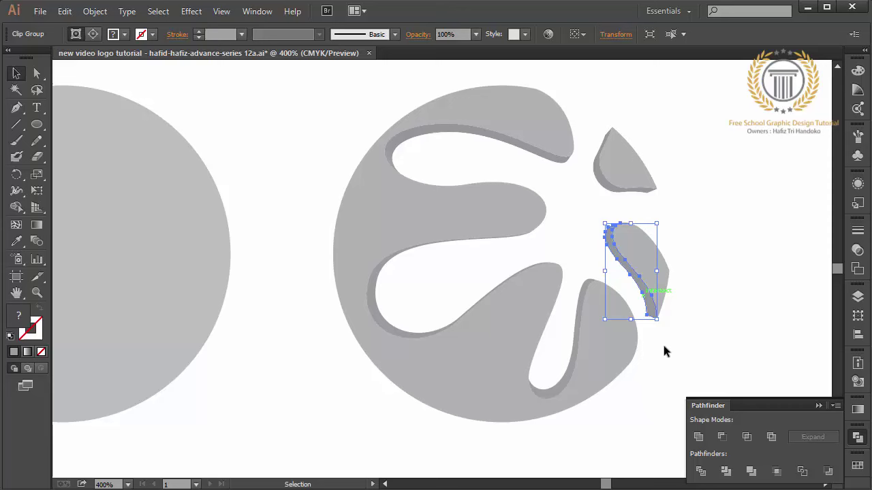
pyautogui.click(698, 439)
pyautogui.click(608, 133)
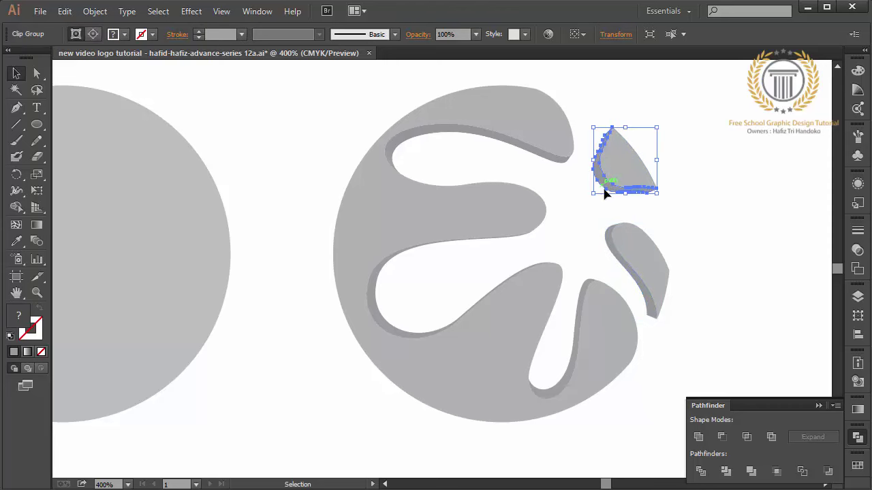
pyautogui.click(699, 438)
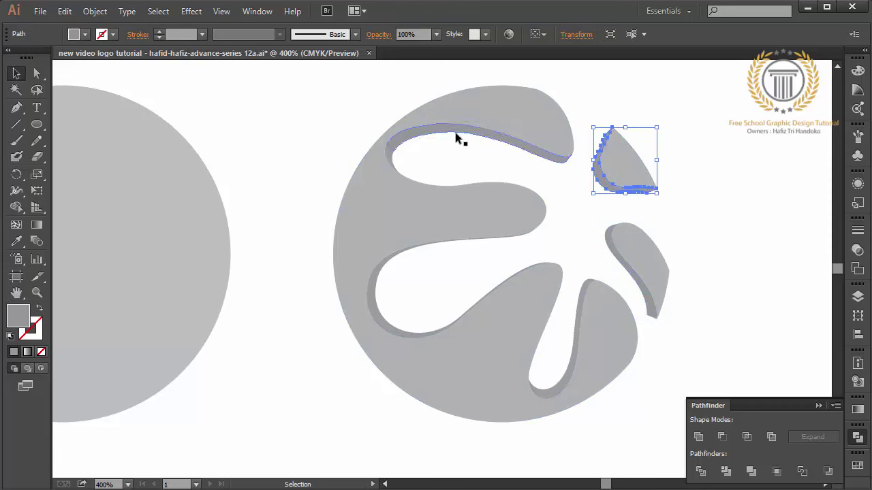
pyautogui.click(457, 133)
pyautogui.click(700, 438)
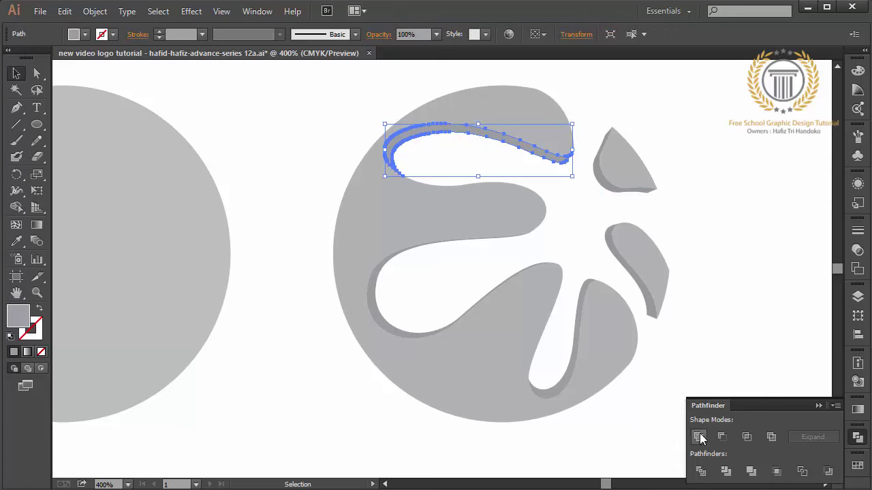
# Select the lower curved side piece and bring up the Swatches panel
pyautogui.click(426, 246)
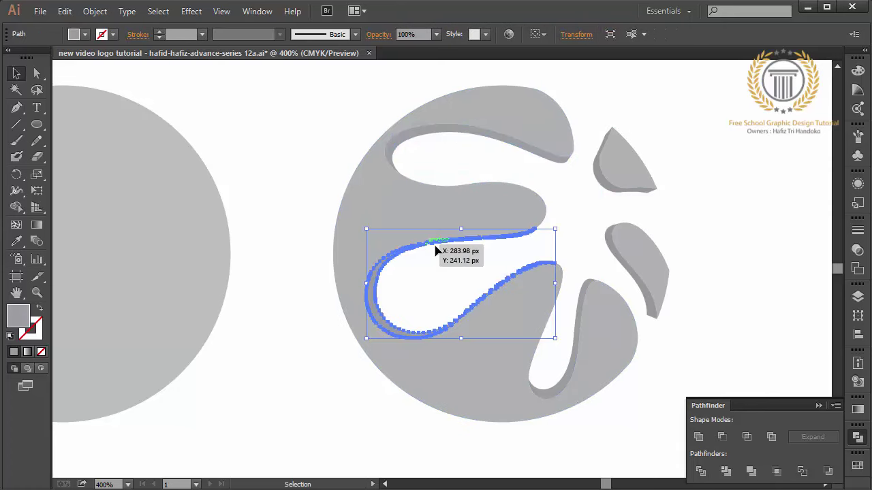
pyautogui.click(819, 405)
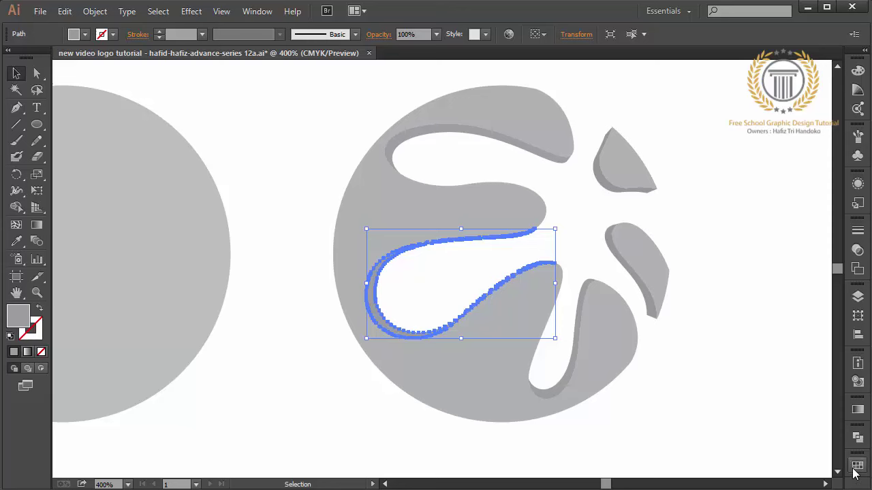
pyautogui.click(857, 466)
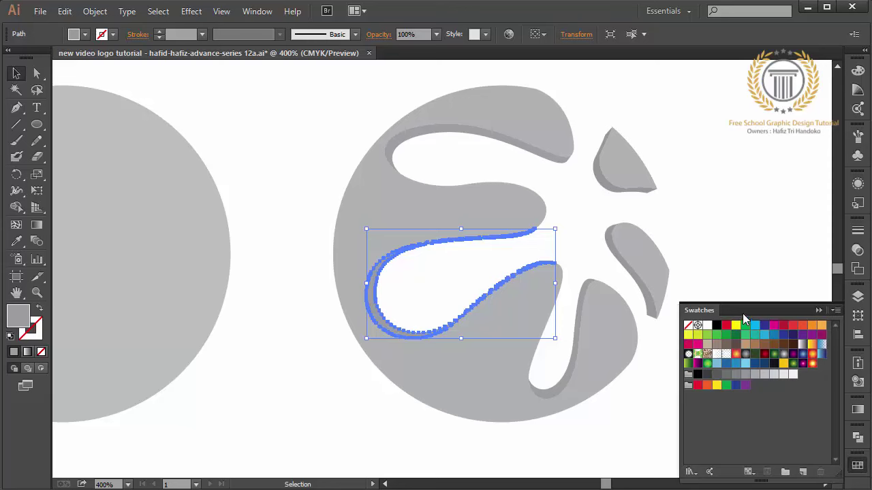
# Fill the lower and upper curved side strips with the magenta gradient, angled along each curve
pyautogui.click(802, 364)
pyautogui.click(38, 227)
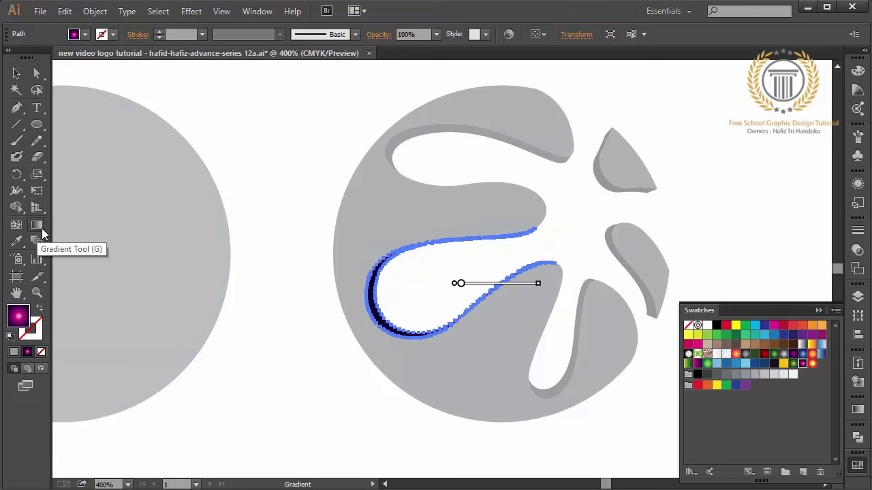
pyautogui.moveTo(368, 316); pyautogui.dragTo(490, 258)
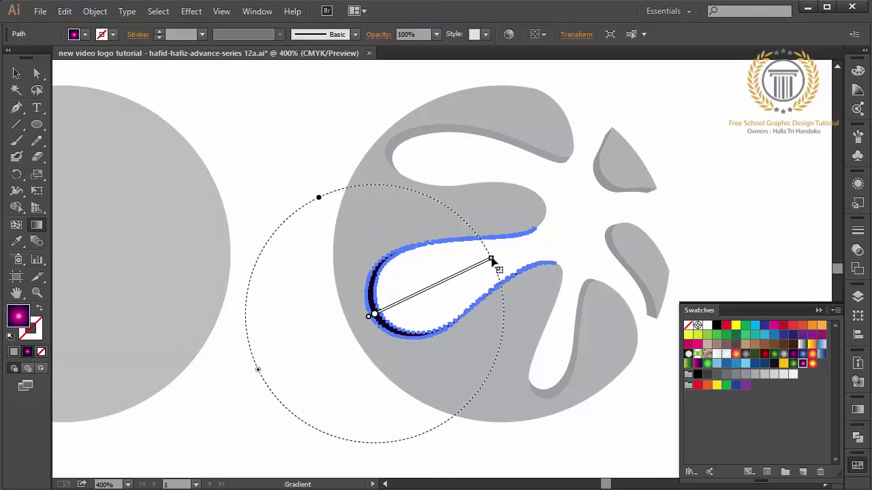
pyautogui.click(17, 73)
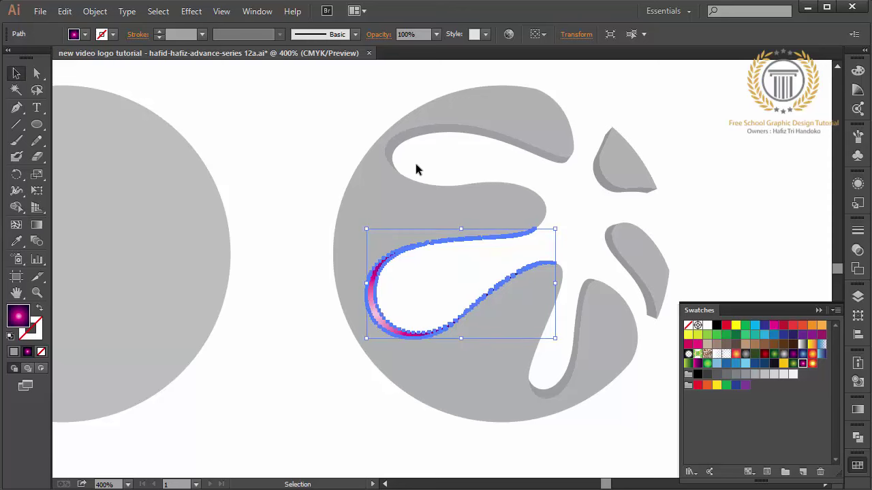
pyautogui.click(393, 142)
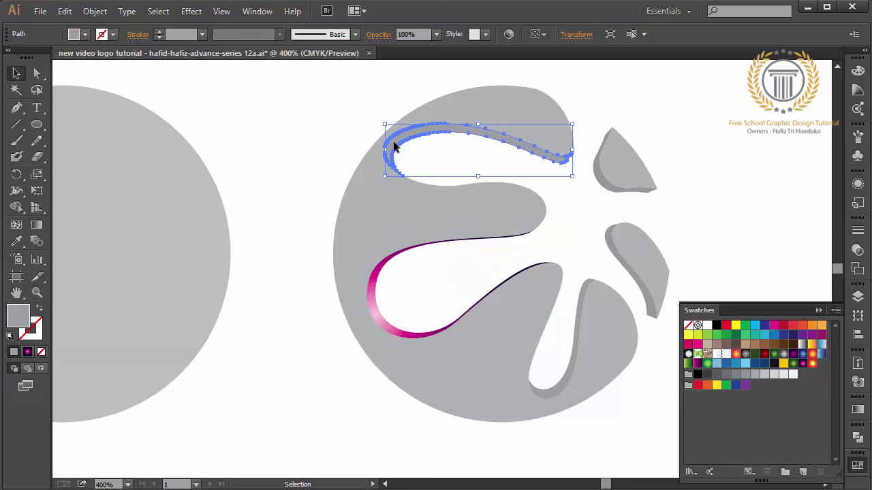
pyautogui.click(802, 363)
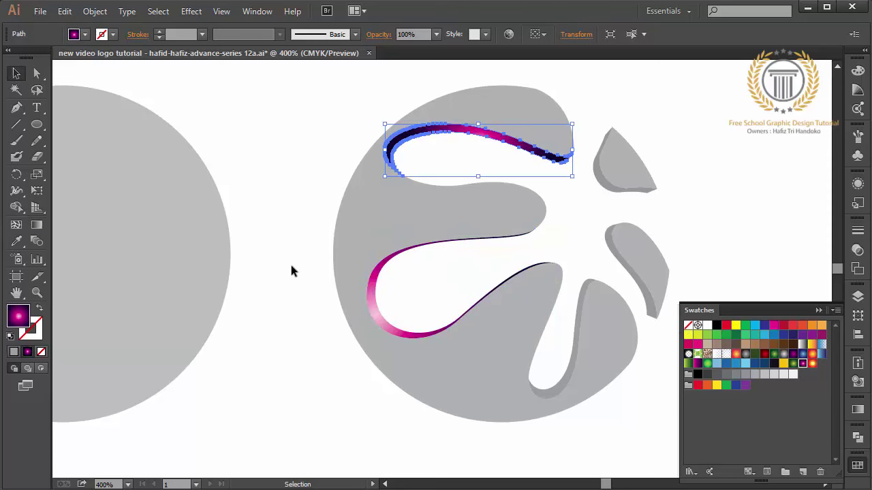
pyautogui.click(40, 226)
pyautogui.moveTo(405, 135); pyautogui.dragTo(528, 198)
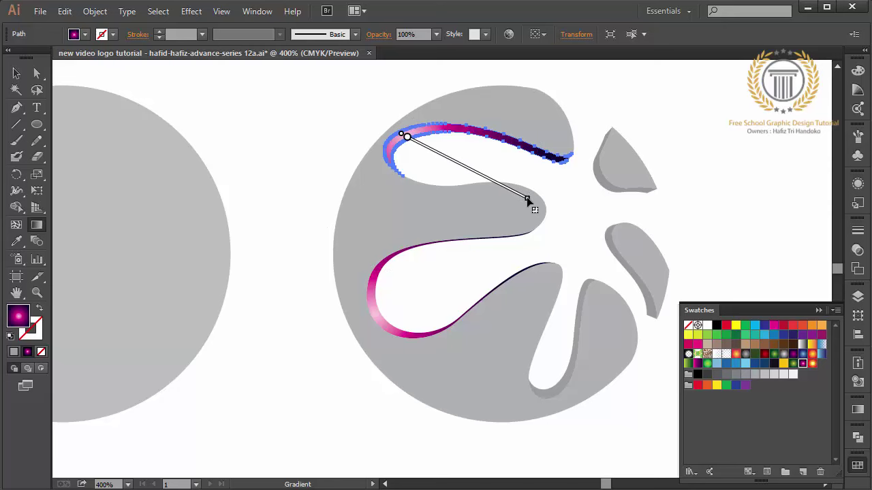
pyautogui.click(18, 74)
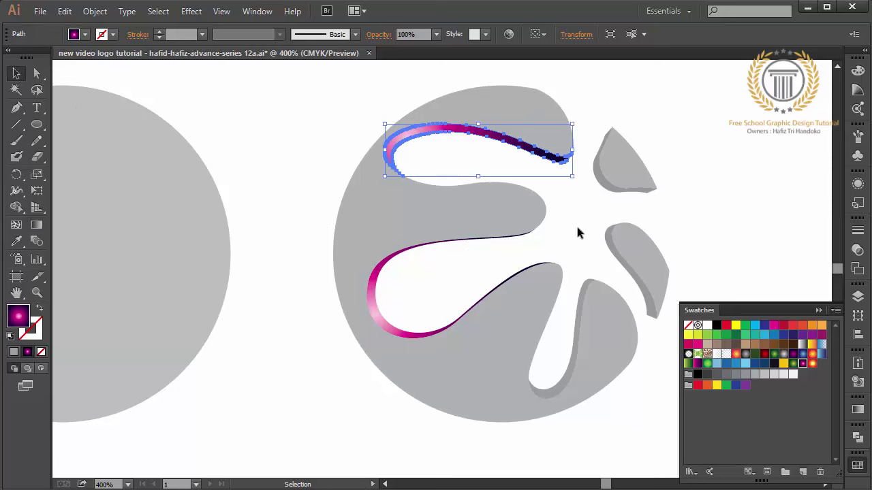
# Give the small top-right leaf strip the magenta gradient, angled diagonally
pyautogui.click(595, 178)
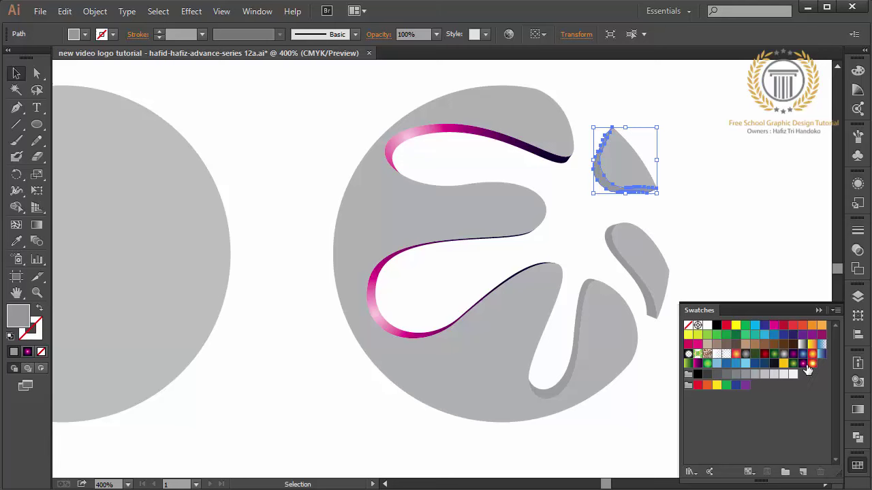
pyautogui.click(803, 364)
pyautogui.click(37, 225)
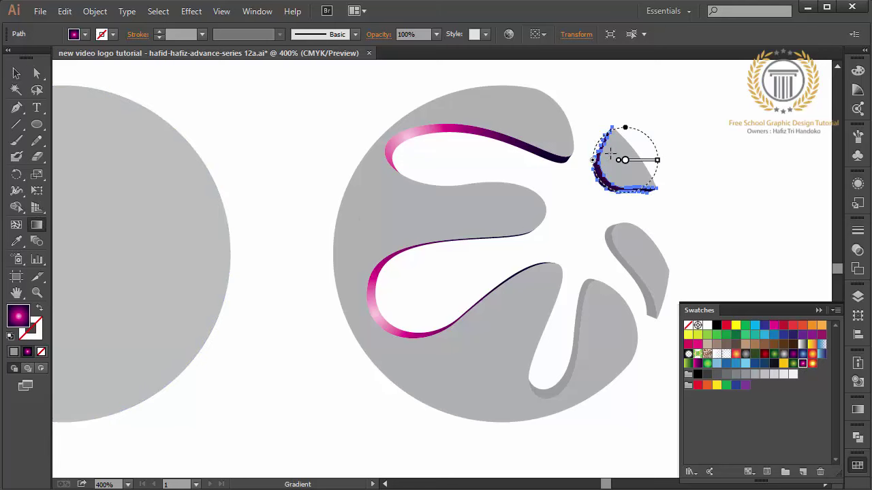
pyautogui.moveTo(613, 149); pyautogui.dragTo(631, 201)
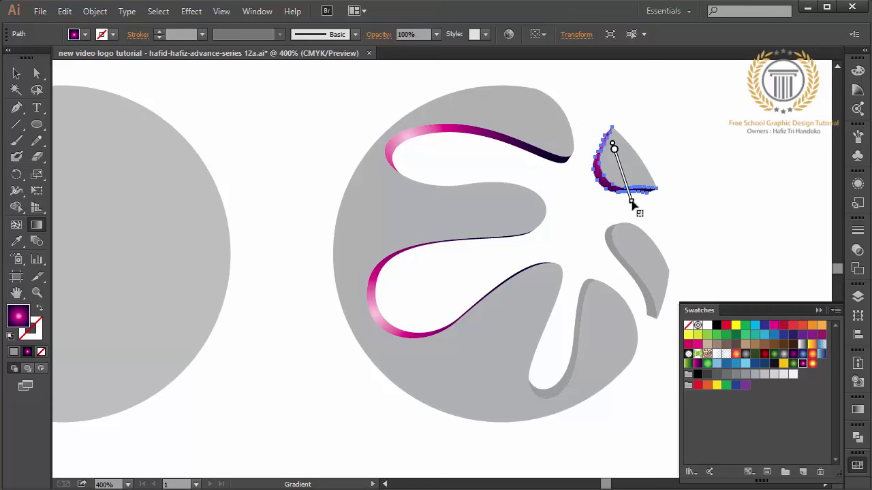
pyautogui.moveTo(598, 166); pyautogui.dragTo(639, 135)
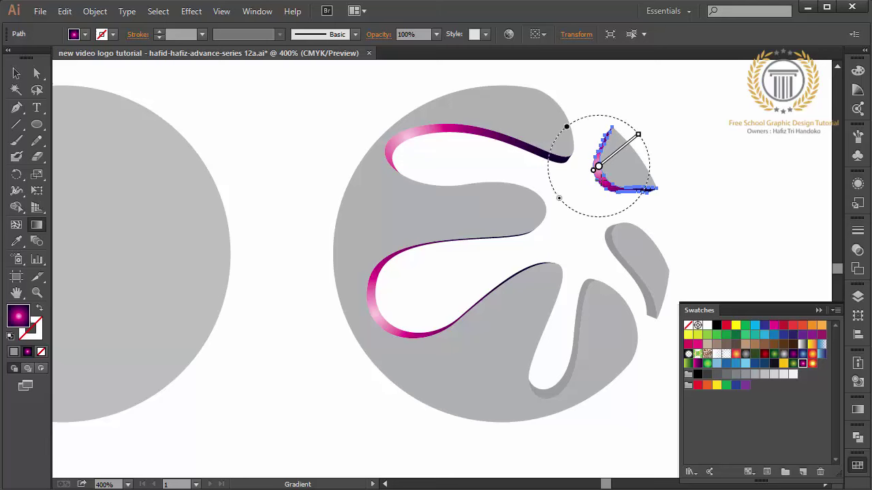
pyautogui.moveTo(600, 179); pyautogui.dragTo(646, 149)
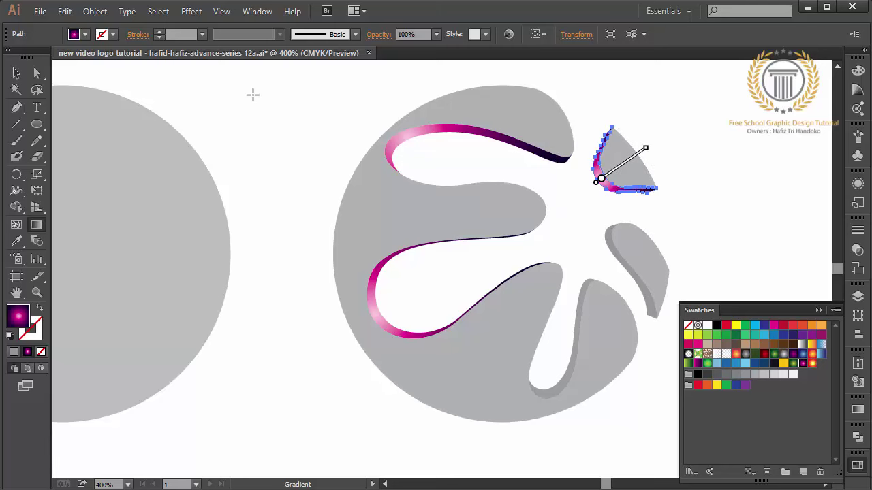
pyautogui.click(16, 73)
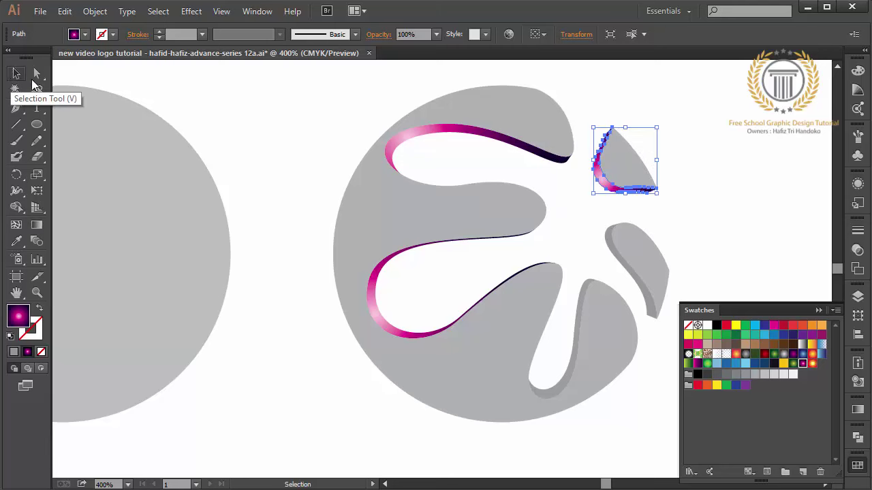
# Fill the U-shaped strip in the lower cut with the magenta gradient running vertically
pyautogui.click(575, 317)
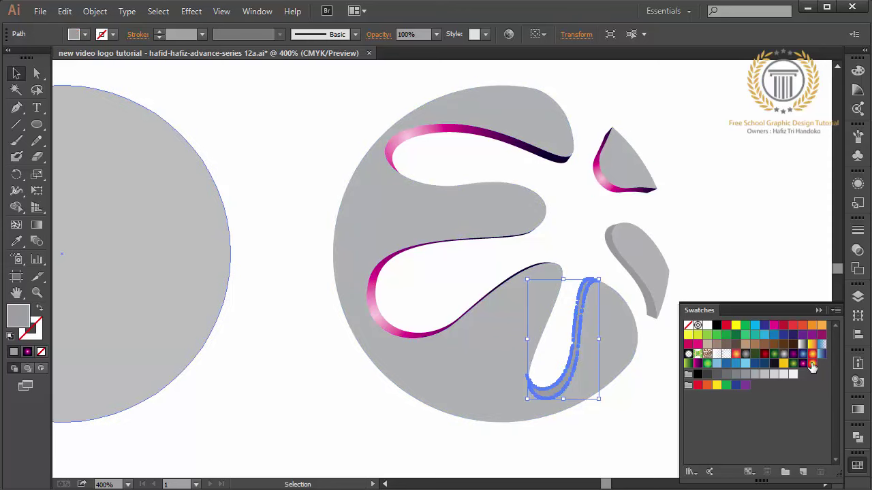
pyautogui.click(804, 364)
pyautogui.click(37, 225)
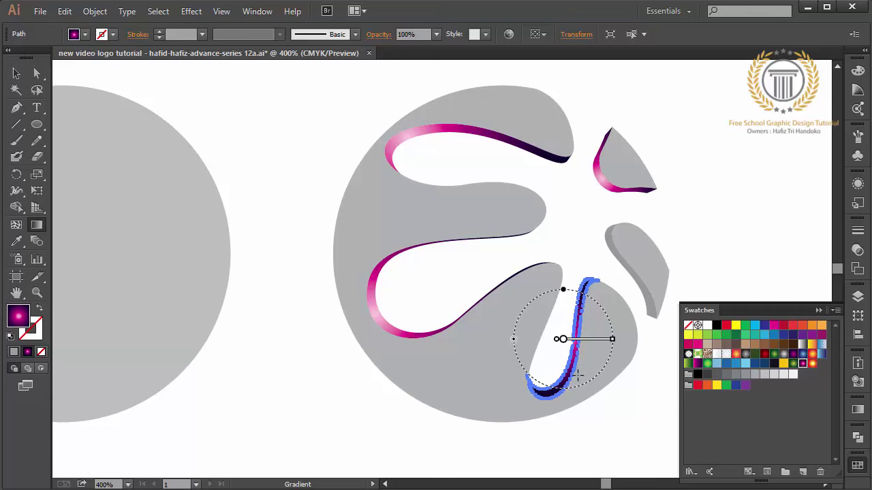
pyautogui.moveTo(577, 376); pyautogui.dragTo(576, 263)
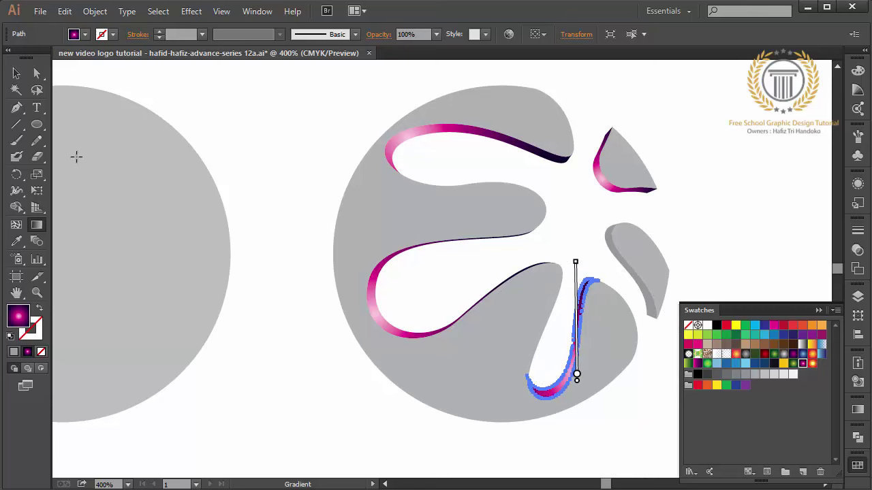
pyautogui.click(17, 73)
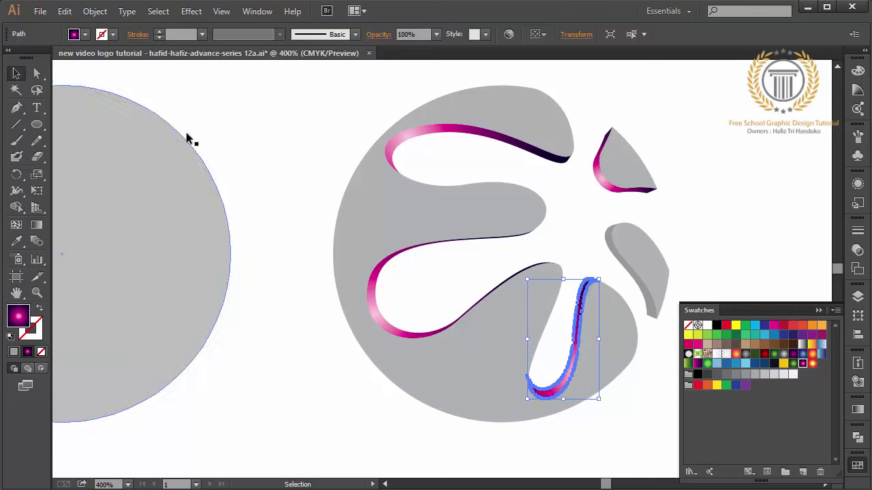
# Give the right petal's edge strip the pink-purple gradient running bottom to top
pyautogui.click(606, 251)
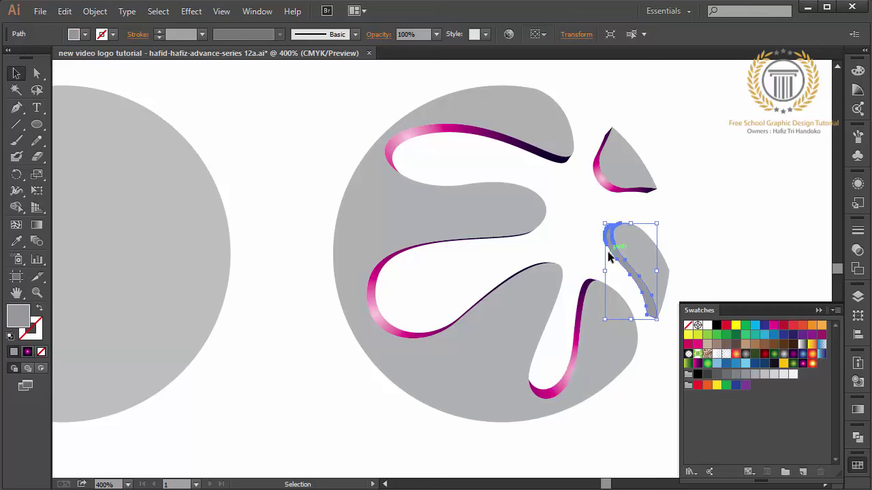
pyautogui.click(802, 364)
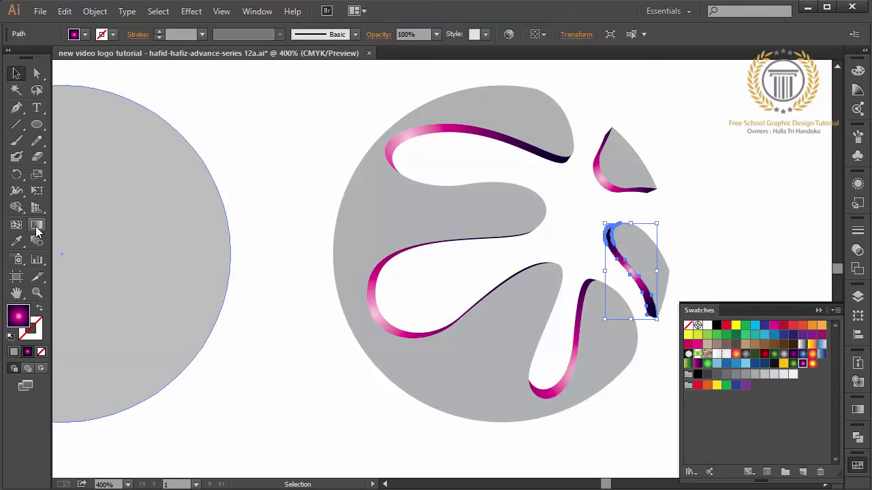
pyautogui.click(36, 228)
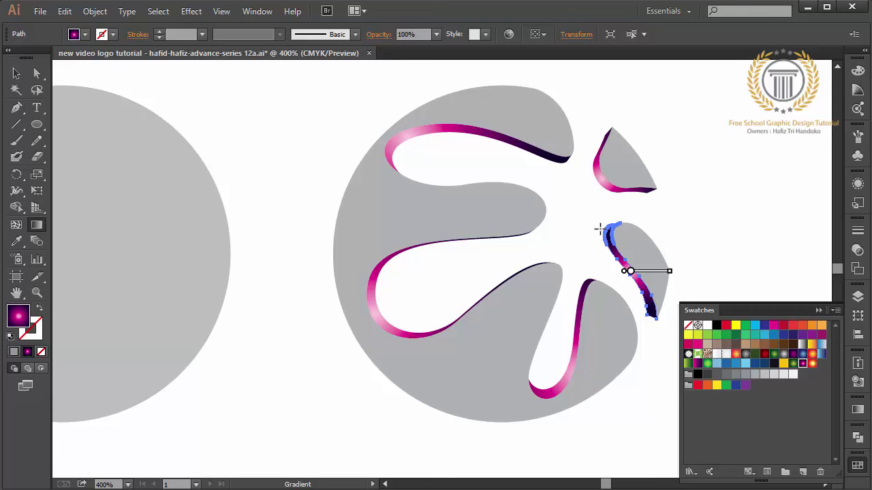
pyautogui.moveTo(601, 228); pyautogui.dragTo(681, 292)
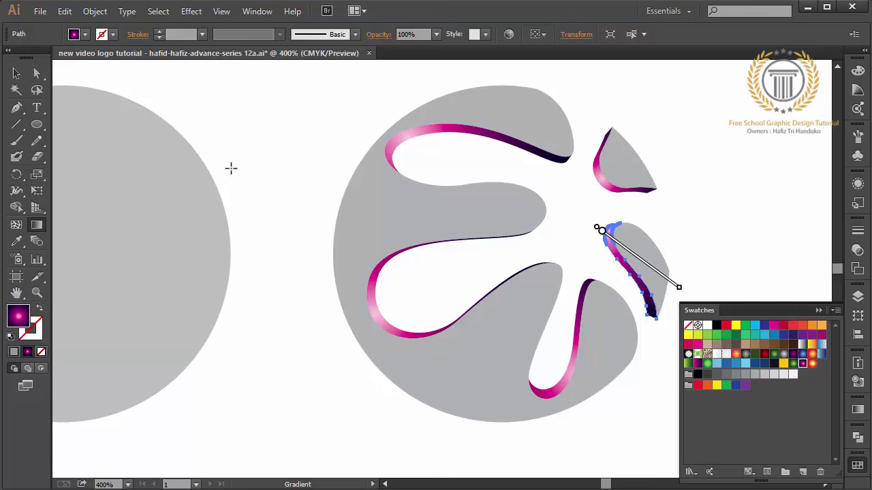
pyautogui.click(17, 75)
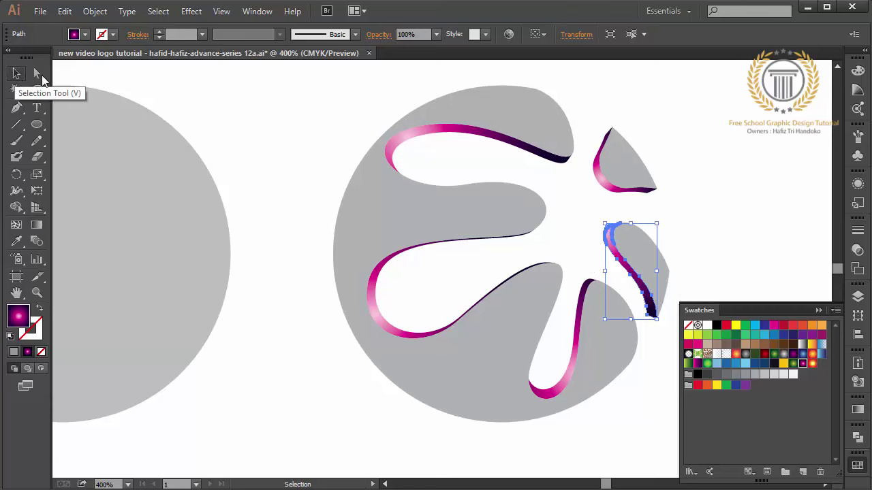
pyautogui.click(36, 225)
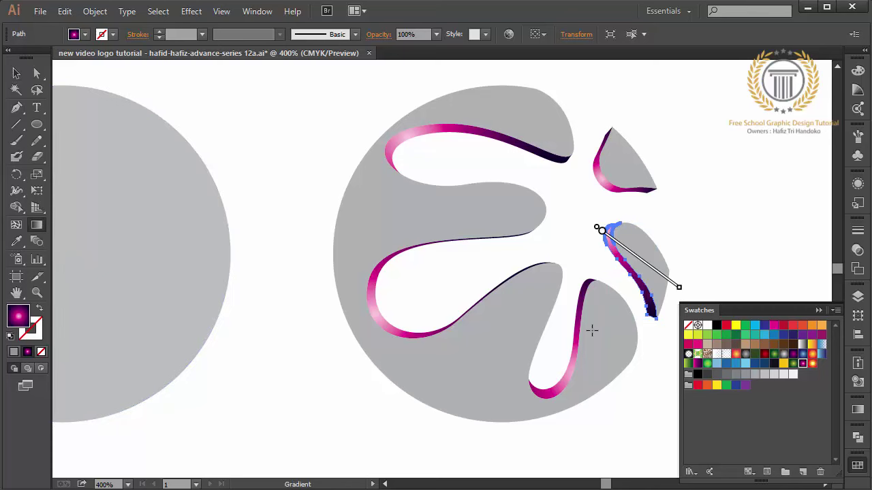
pyautogui.moveTo(645, 329); pyautogui.dragTo(615, 226)
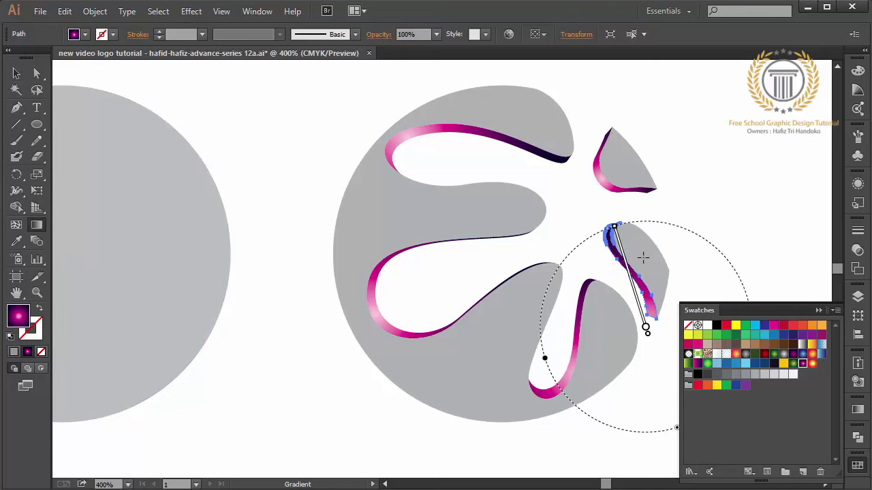
pyautogui.click(16, 74)
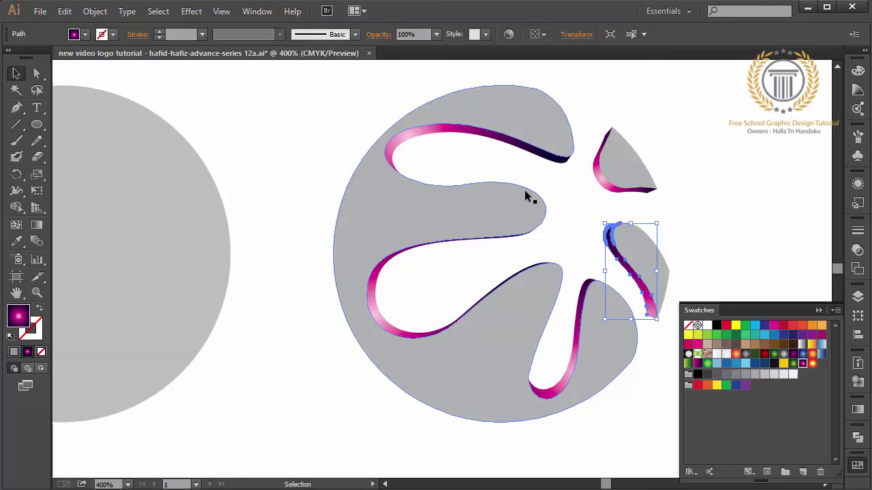
# Run the upper petal strip's gradient from top downward, then deselect everything
pyautogui.click(594, 182)
pyautogui.click(36, 225)
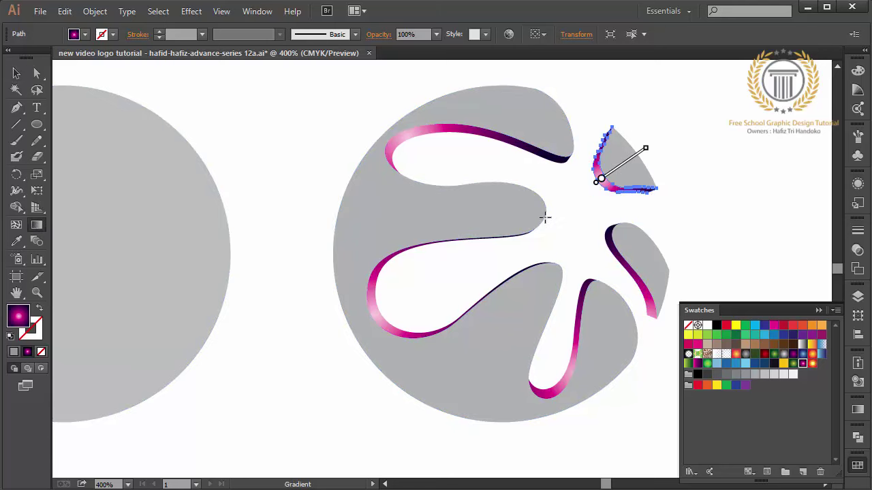
pyautogui.moveTo(622, 124); pyautogui.dragTo(607, 208)
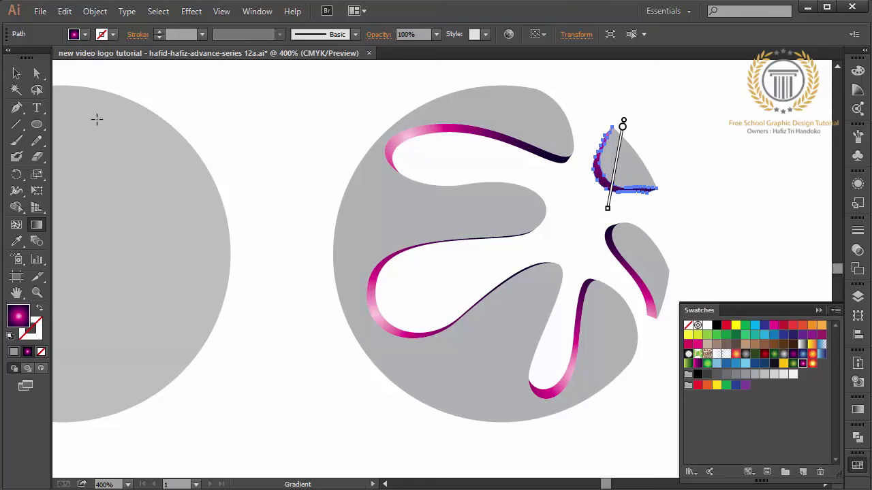
pyautogui.click(17, 73)
pyautogui.click(236, 141)
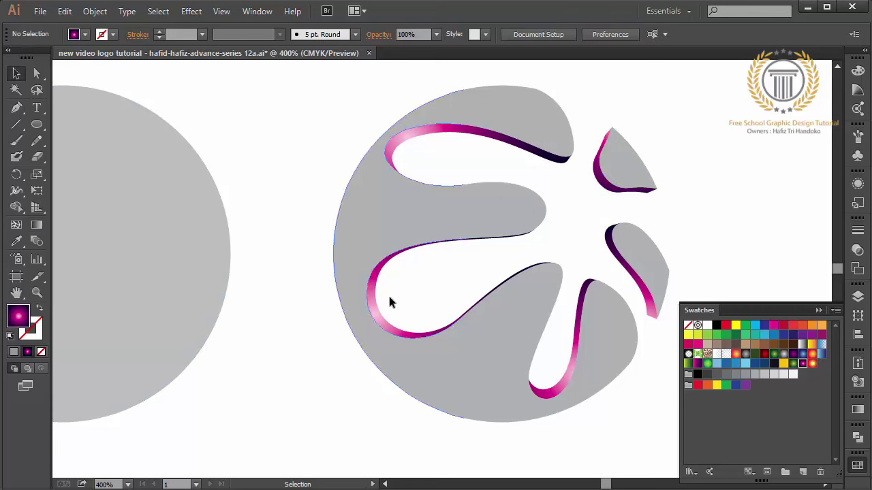
# Fill the grey sphere group and both grey petals with the magenta-purple gradient
pyautogui.click(362, 254)
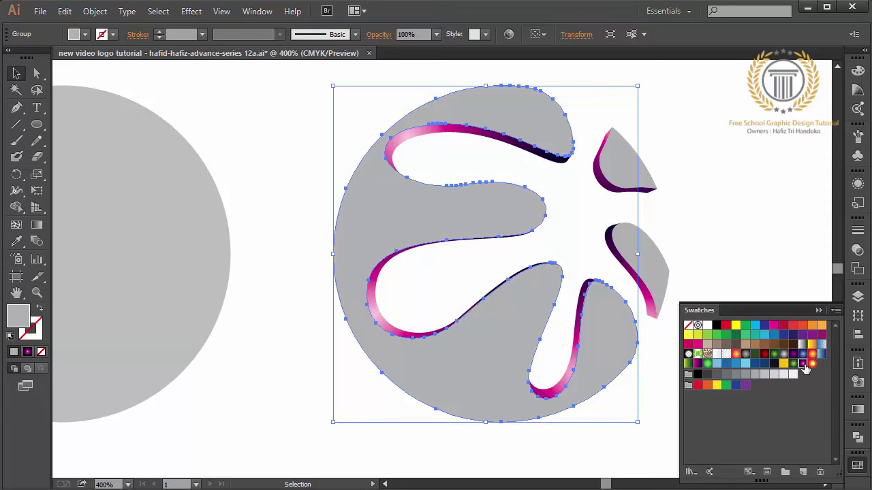
pyautogui.click(803, 365)
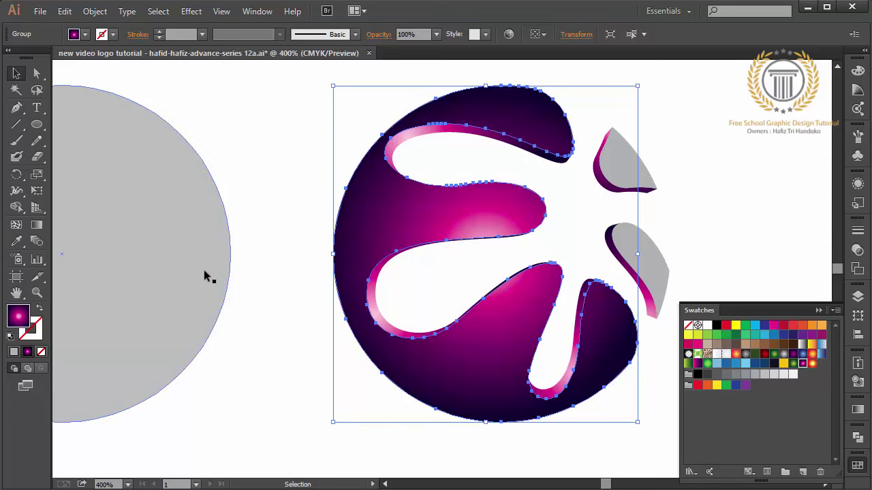
pyautogui.keyDown('shift'); pyautogui.click(628, 250); pyautogui.keyUp('shift')
pyautogui.keyDown('shift'); pyautogui.click(627, 180); pyautogui.keyUp('shift')
pyautogui.click(855, 438)
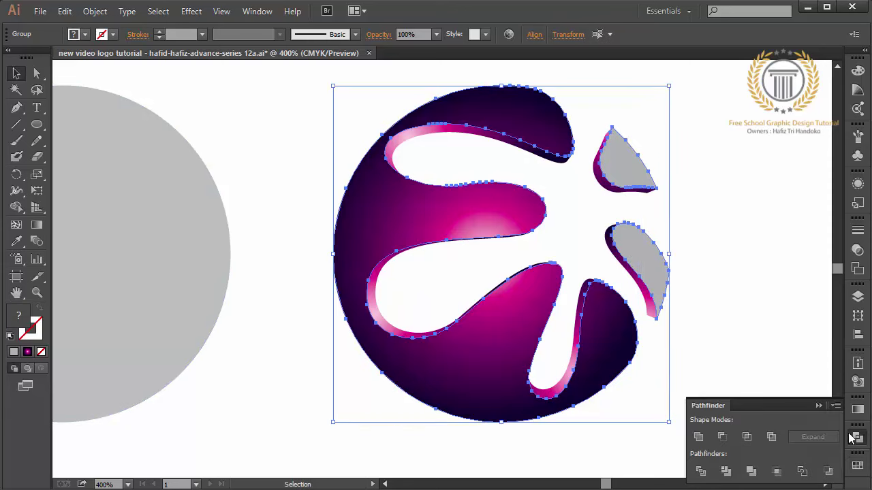
pyautogui.click(698, 436)
pyautogui.click(857, 466)
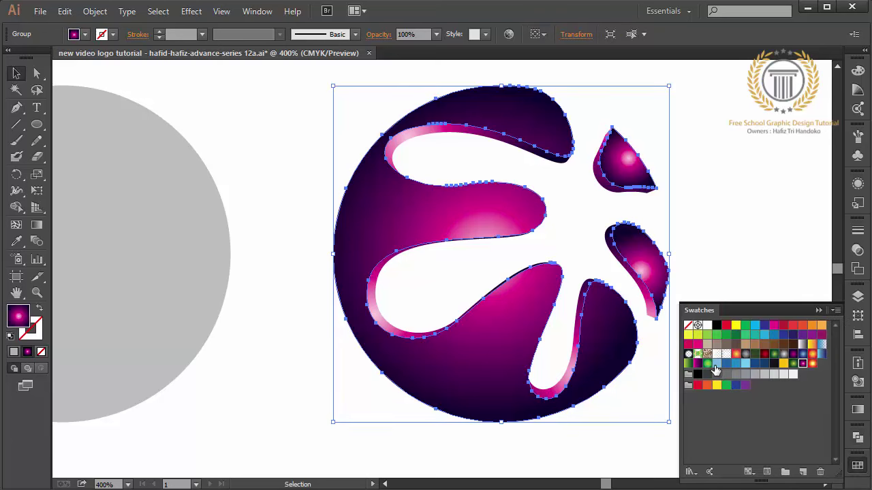
pyautogui.click(819, 311)
# Sweep the gradient from upper right to lower left across the logo, darkening the lower left
pyautogui.press('g')
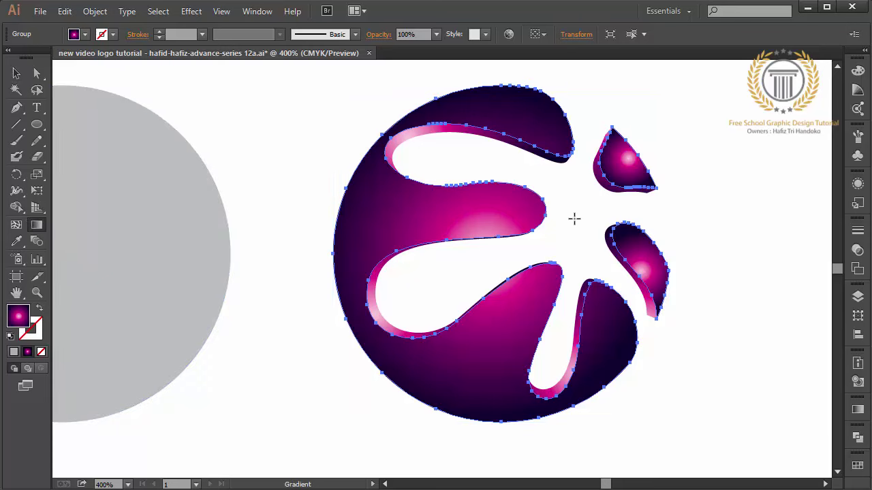
pyautogui.moveTo(574, 218); pyautogui.dragTo(430, 365)
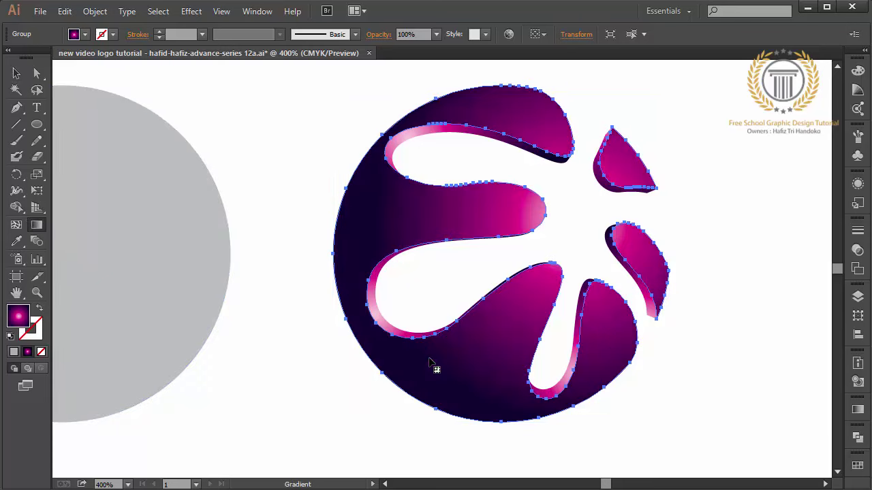
pyautogui.moveTo(570, 224); pyautogui.dragTo(480, 359)
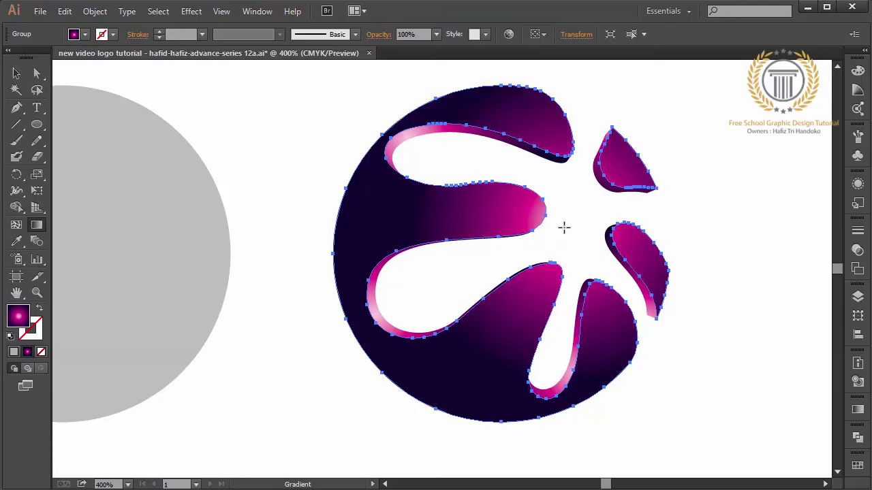
pyautogui.moveTo(572, 221); pyautogui.dragTo(432, 370)
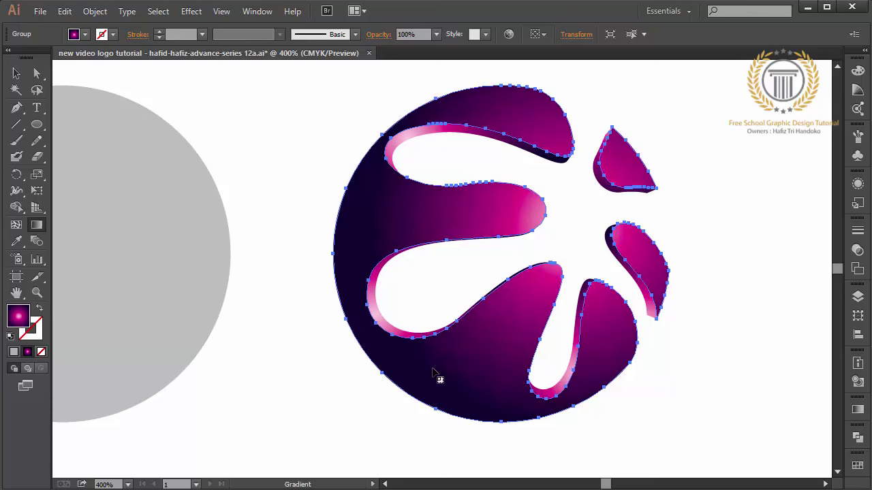
pyautogui.click(16, 73)
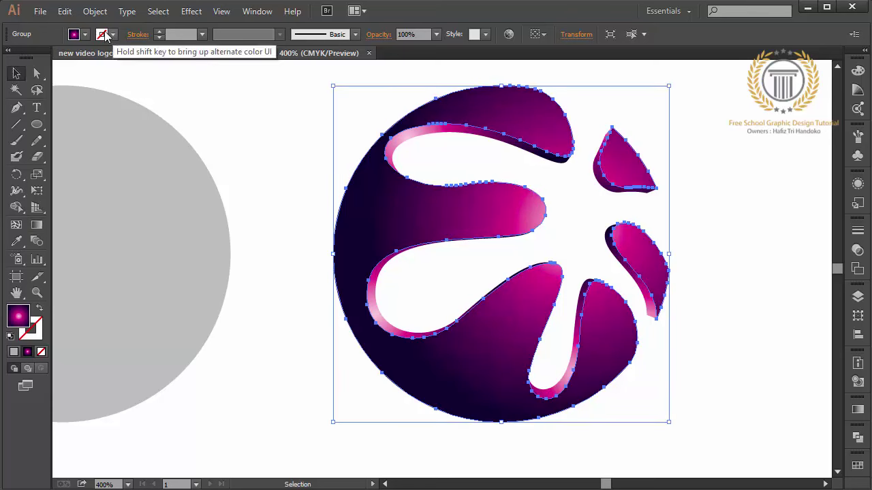
# Copy the finished logo and paste a copy in front
pyautogui.click(64, 11)
pyautogui.click(86, 76)
pyautogui.click(65, 10)
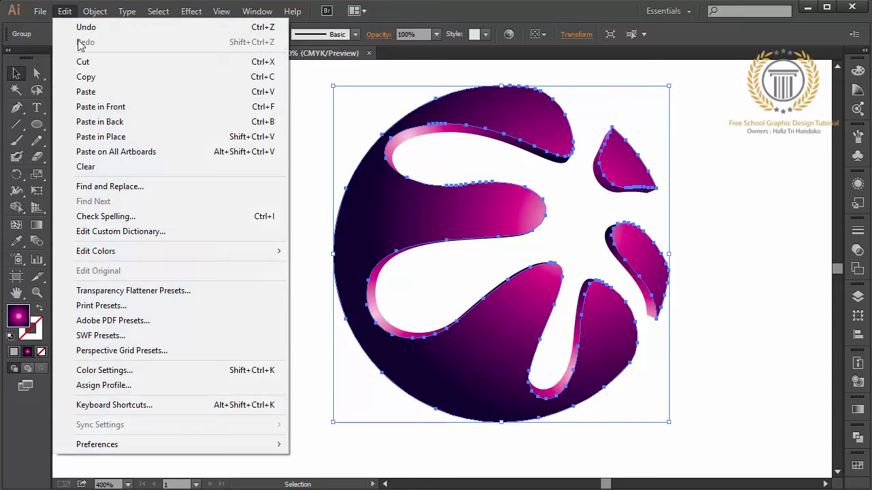
pyautogui.click(116, 107)
# Apply an Offset Path of -1 to the copy and expand its appearance
pyautogui.click(191, 11)
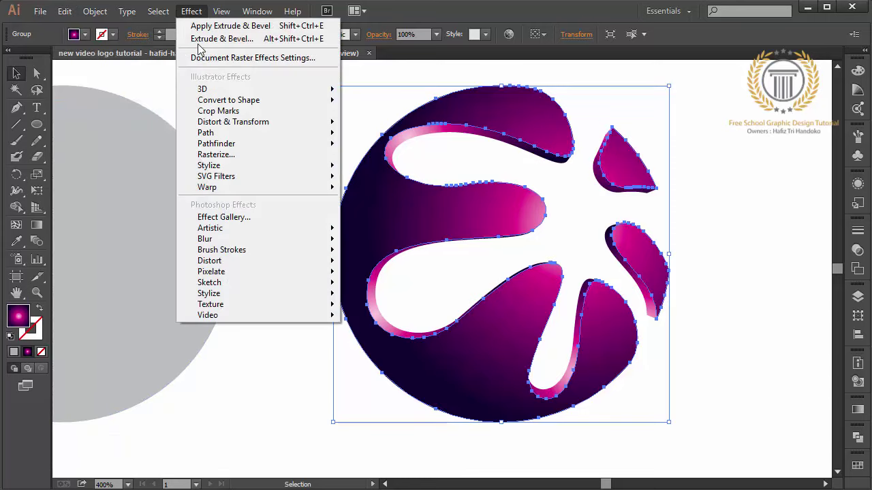
pyautogui.moveTo(206, 133)
pyautogui.click(155, 134)
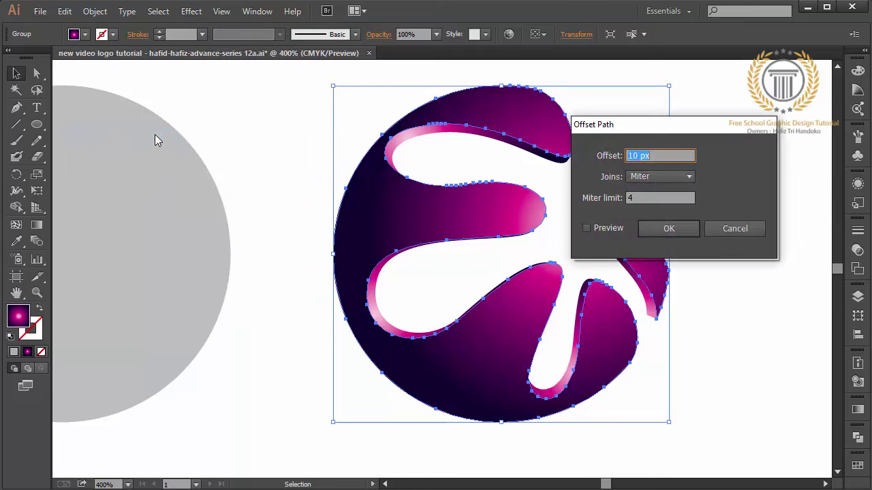
pyautogui.write('-1')
pyautogui.click(675, 233)
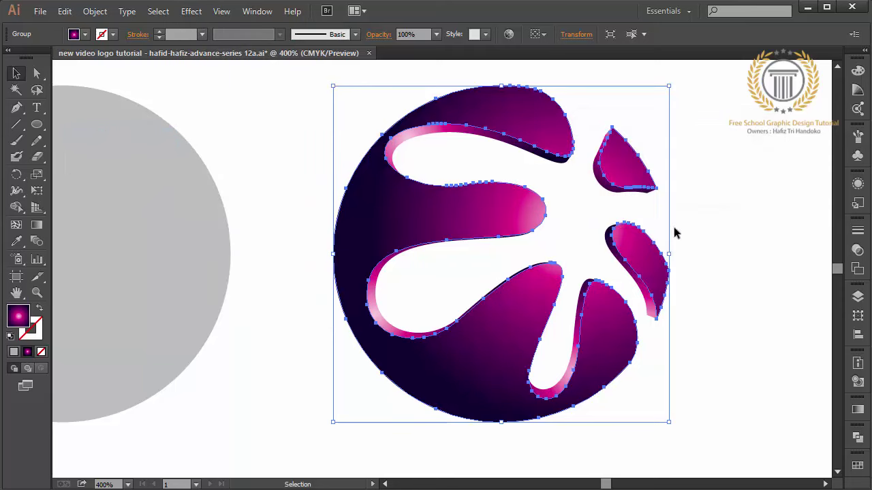
pyautogui.click(95, 11)
pyautogui.click(159, 175)
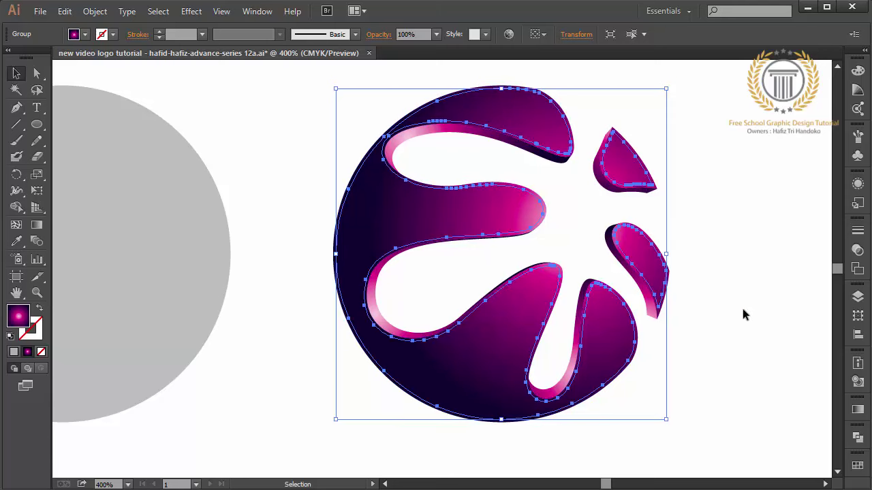
# Apply the pink-to-white gradient to the front copy, angled upper right to lower left, then deselect
pyautogui.click(858, 466)
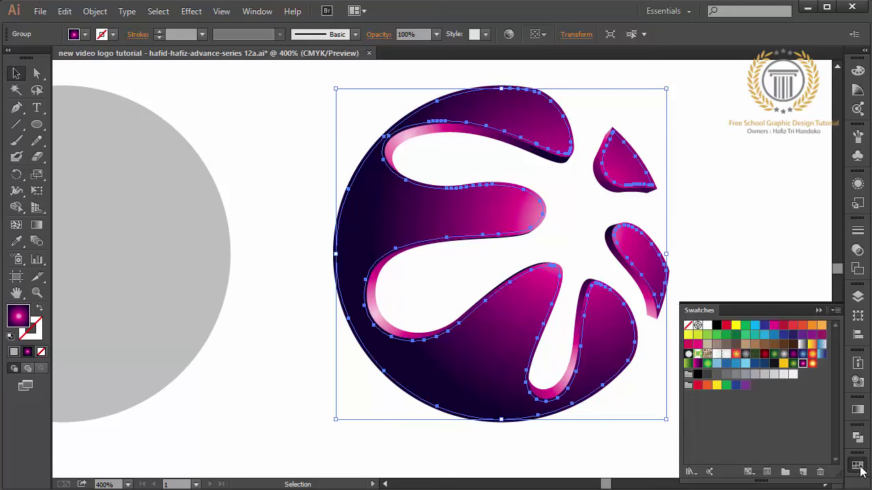
pyautogui.click(726, 355)
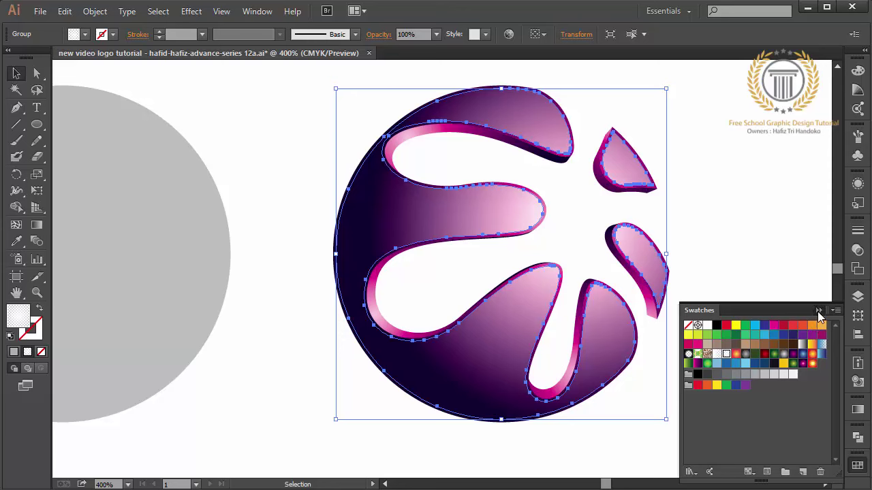
pyautogui.click(36, 228)
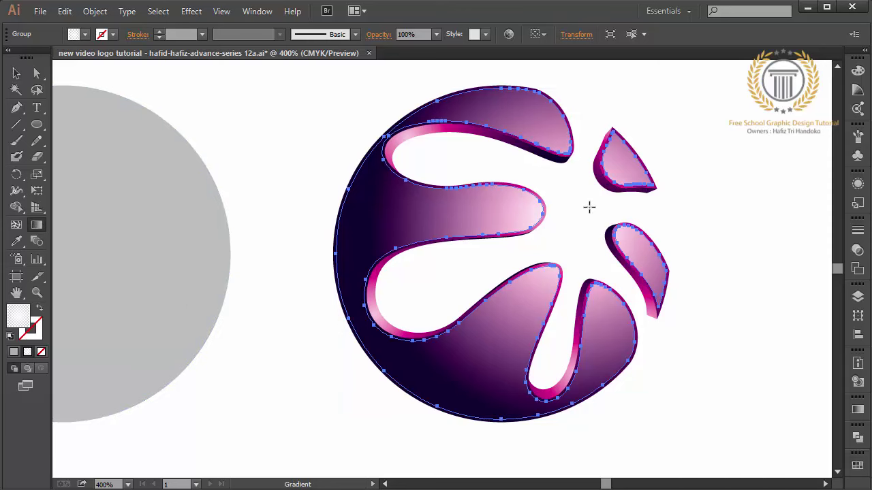
pyautogui.moveTo(571, 219); pyautogui.dragTo(503, 329)
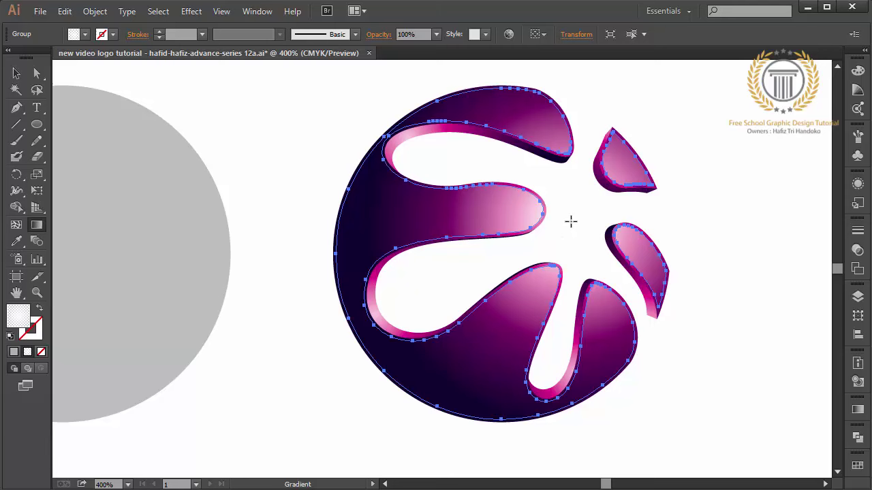
pyautogui.moveTo(505, 303); pyautogui.dragTo(487, 330)
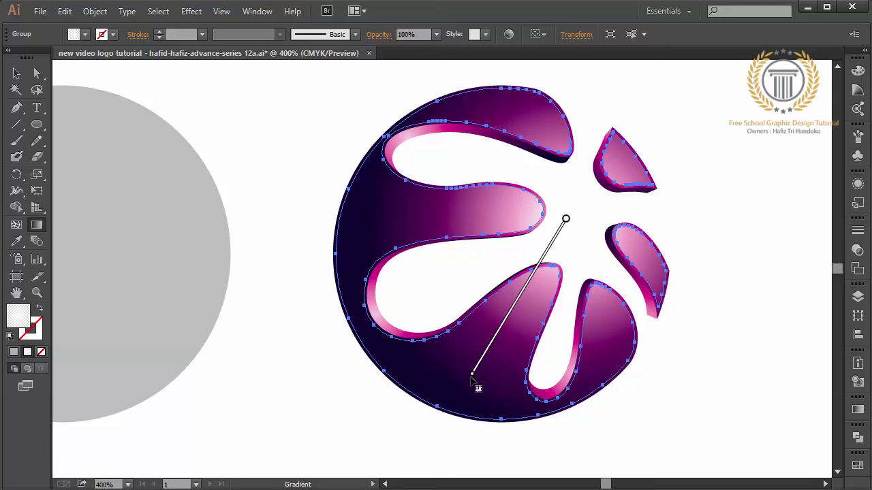
pyautogui.moveTo(566, 218); pyautogui.dragTo(477, 385)
pyautogui.moveTo(568, 227); pyautogui.dragTo(496, 373)
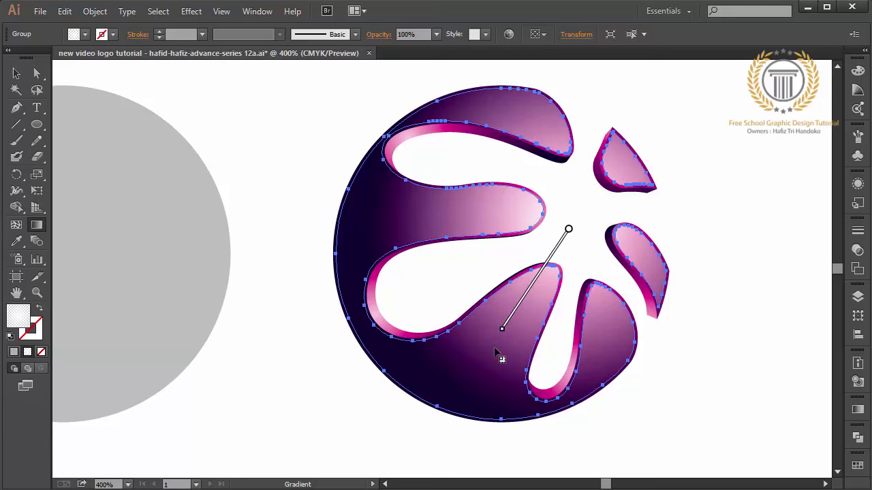
pyautogui.press('v')
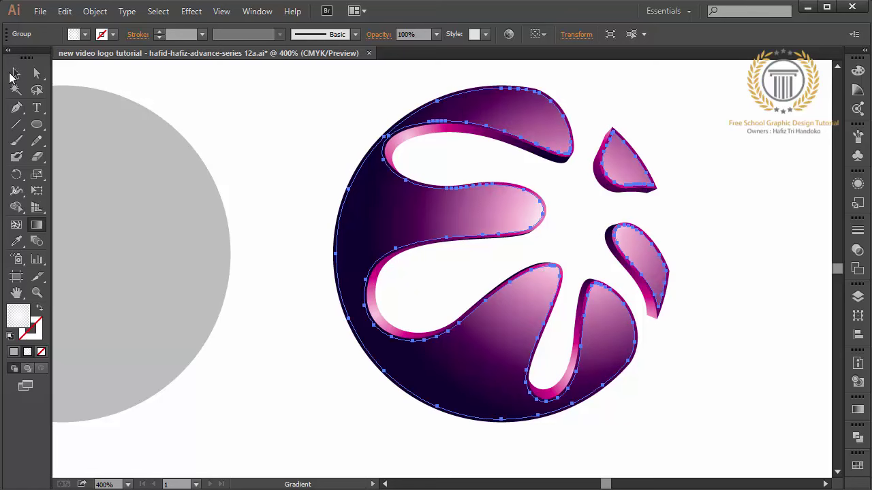
pyautogui.click(235, 115)
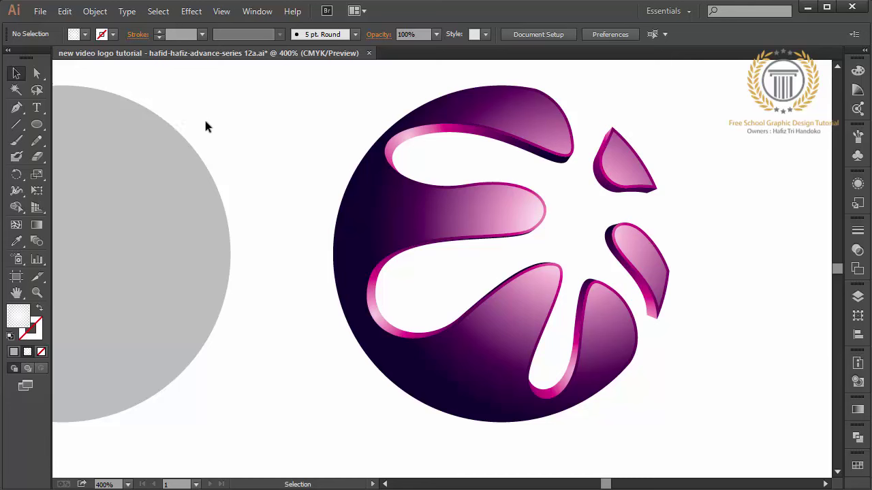
# Draw a circle over the logo's centre and fill it with the orange-yellow radial gradient
pyautogui.click(37, 124)
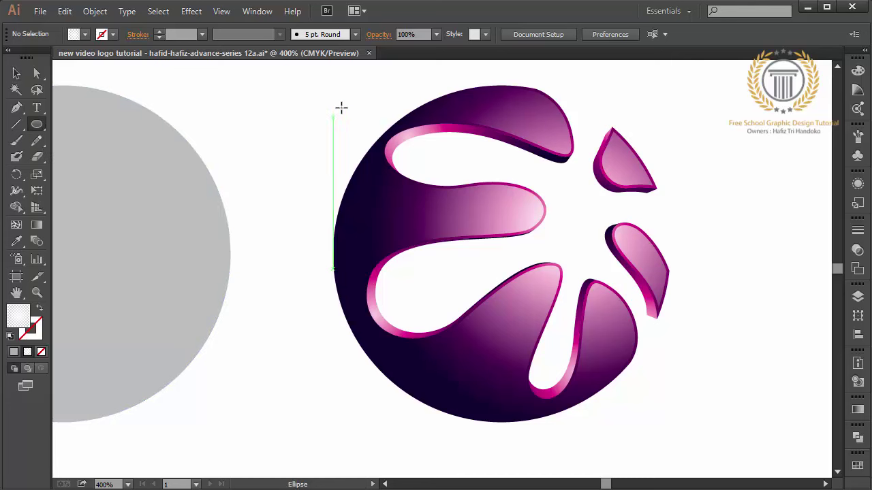
pyautogui.moveTo(366, 107); pyautogui.dragTo(652, 375)
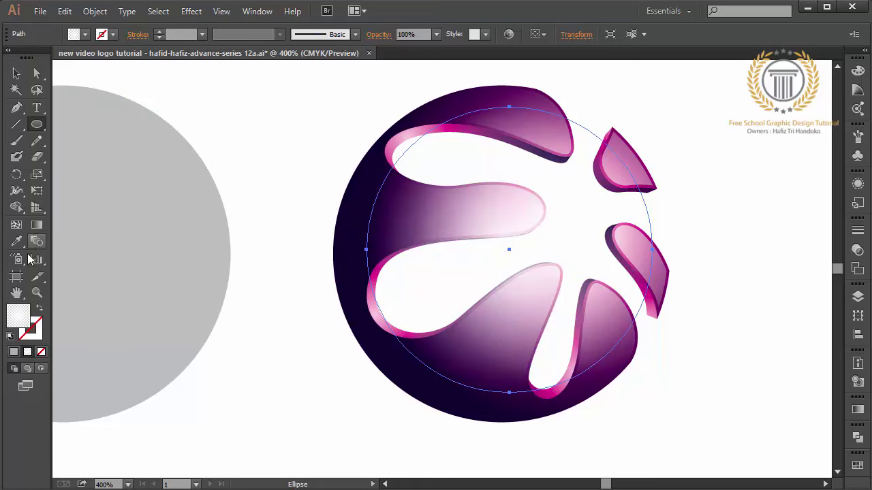
pyautogui.click(858, 466)
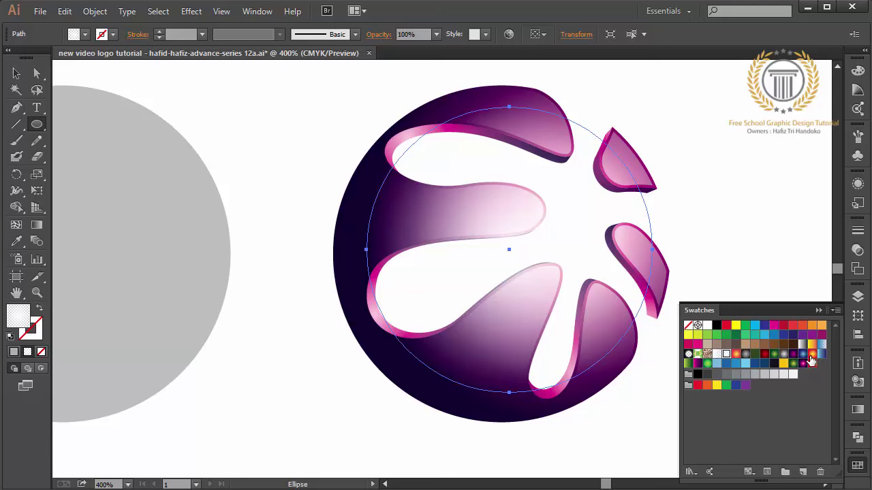
pyautogui.click(812, 363)
pyautogui.click(818, 311)
# Send the gradient circle behind the splash shapes
pyautogui.rightClick(528, 251)
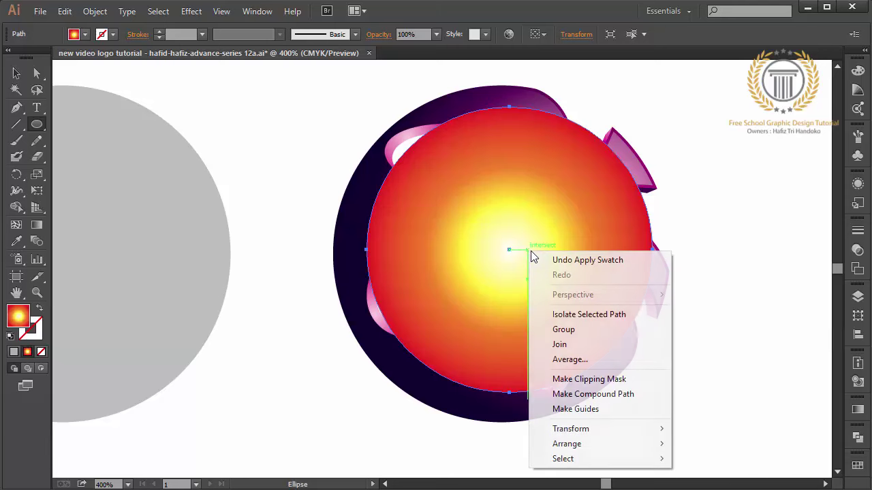
pyautogui.moveTo(566, 443)
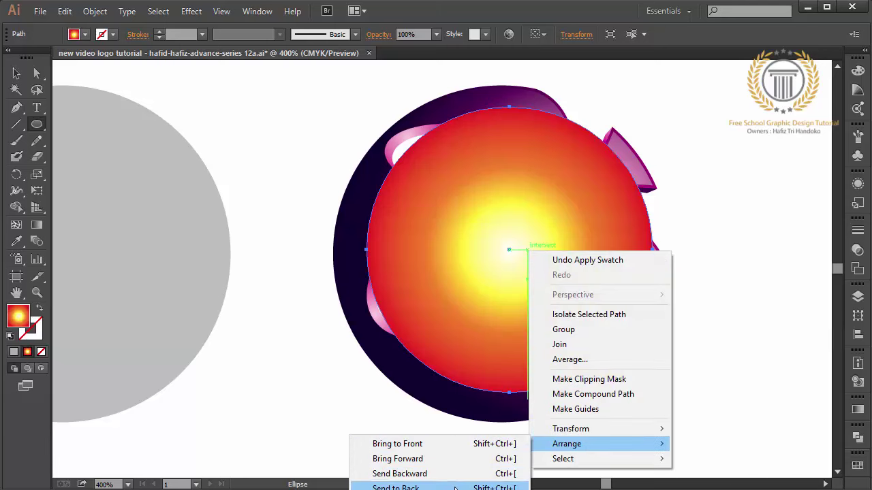
pyautogui.click(457, 485)
pyautogui.click(16, 74)
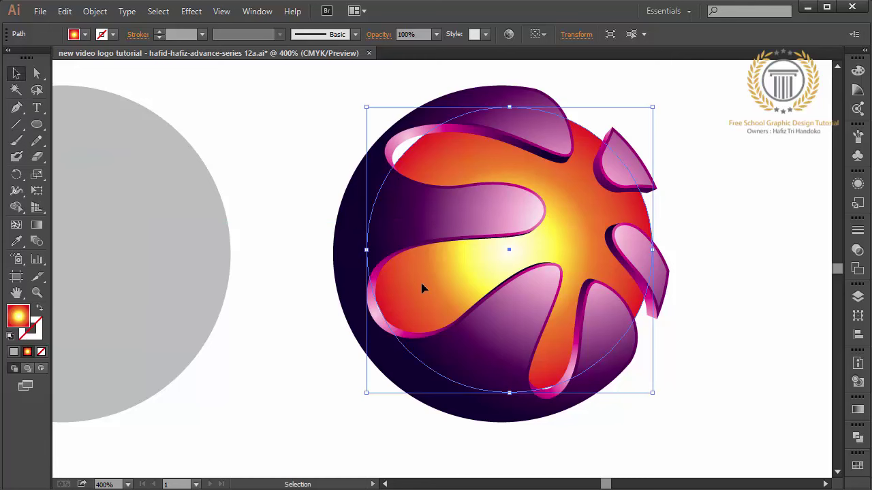
# Enlarge and nudge the gradient circle until it roughly fills the sphere
pyautogui.moveTo(366, 252); pyautogui.dragTo(351, 250)
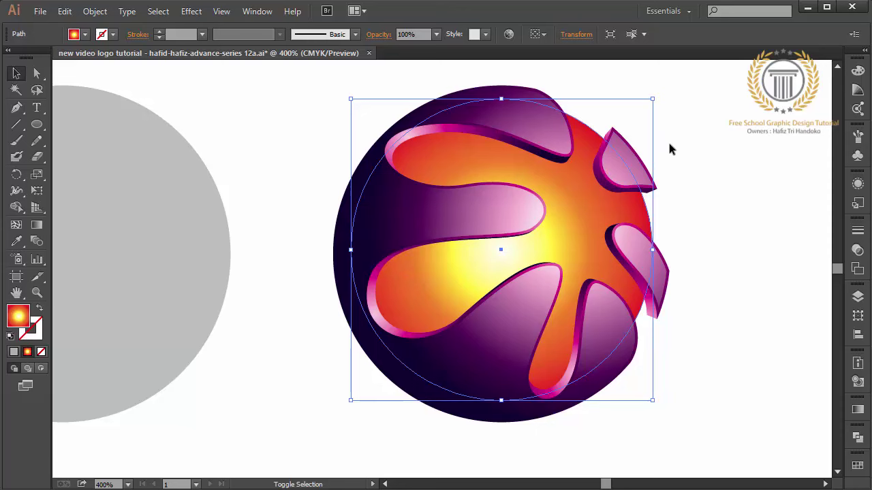
pyautogui.moveTo(652, 99); pyautogui.dragTo(656, 95)
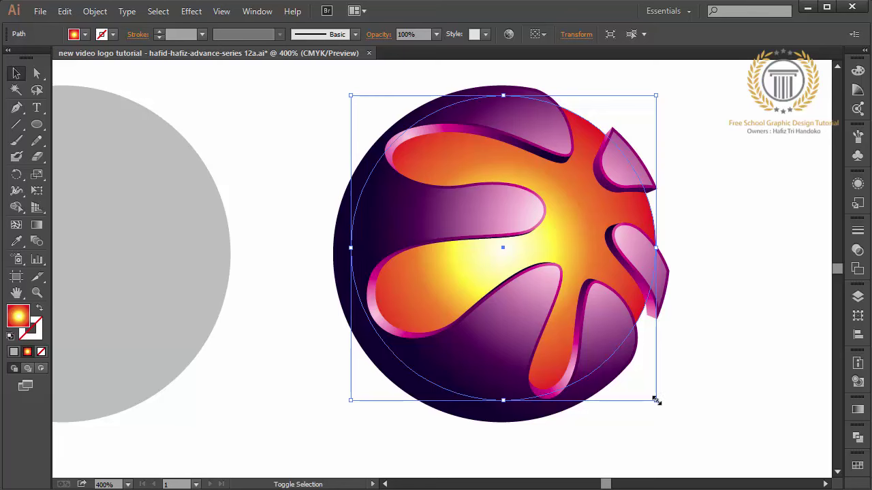
pyautogui.moveTo(656, 401); pyautogui.dragTo(661, 408)
pyautogui.click(712, 418)
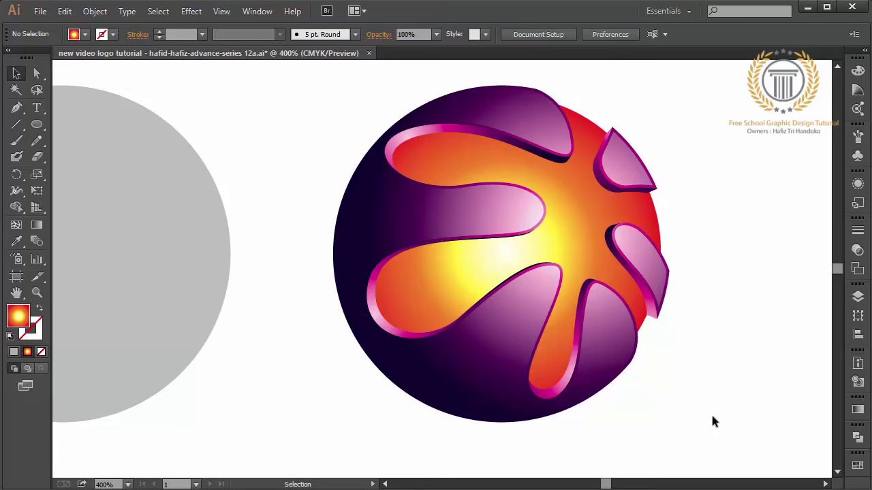
pyautogui.click(636, 222)
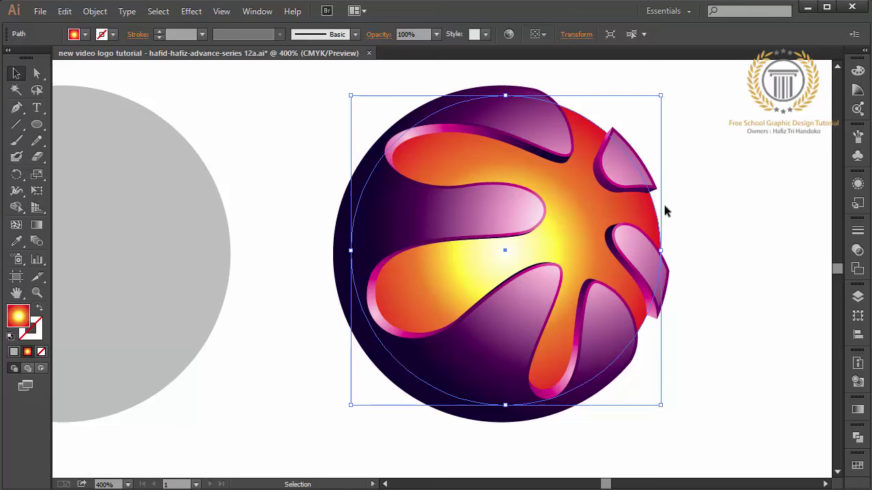
pyautogui.press('Left')
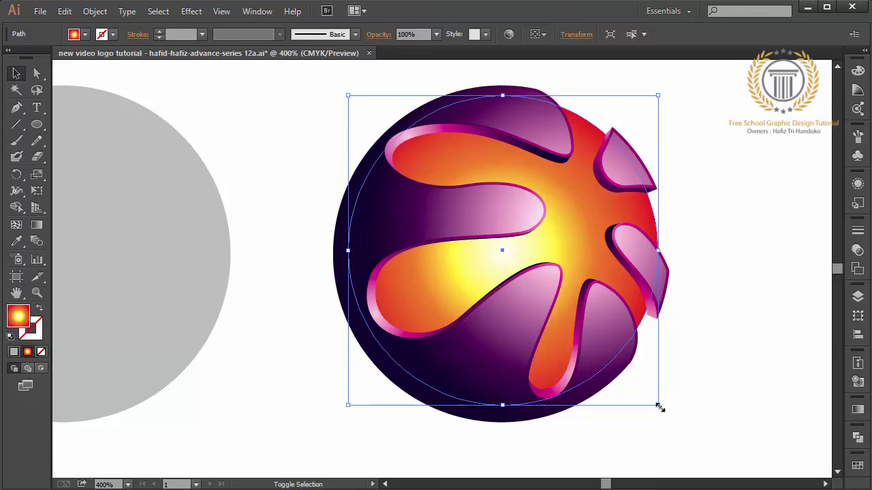
pyautogui.moveTo(658, 404); pyautogui.dragTo(661, 415)
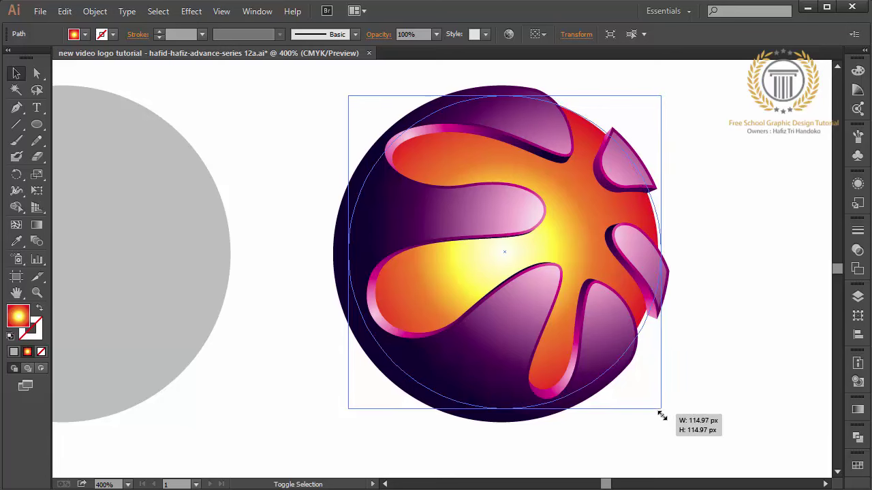
pyautogui.click(698, 399)
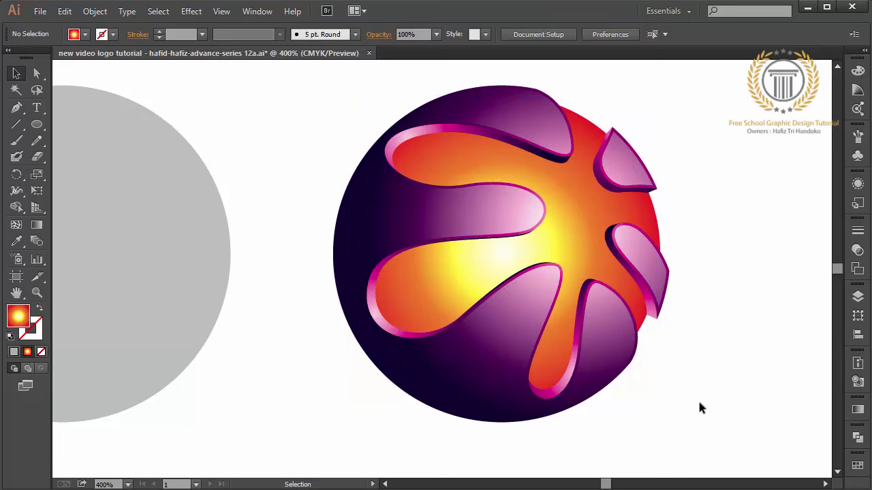
pyautogui.click(583, 206)
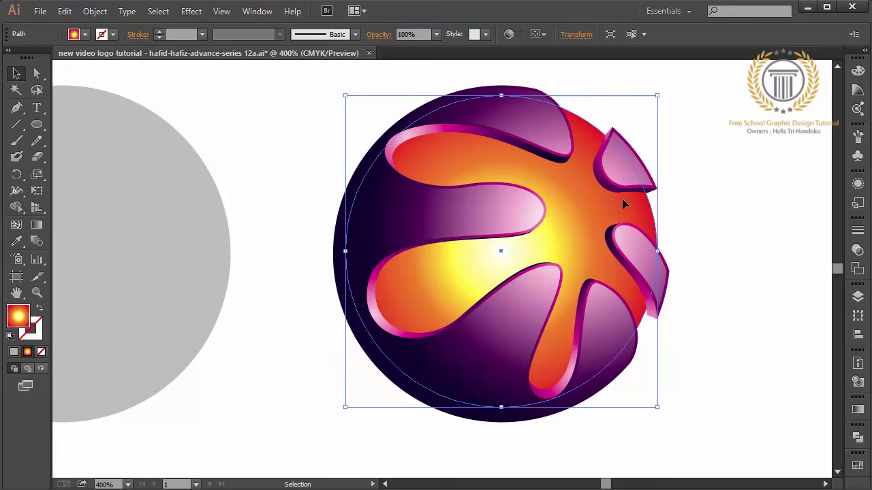
pyautogui.moveTo(656, 409); pyautogui.dragTo(665, 412)
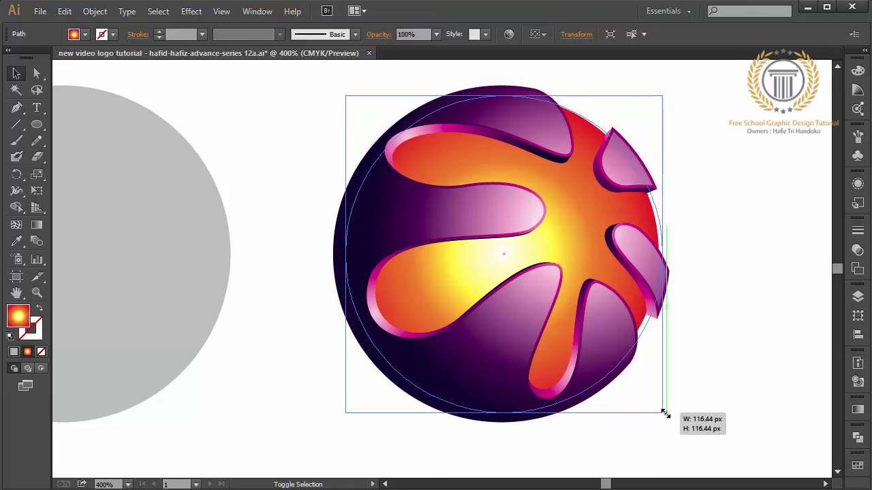
pyautogui.moveTo(664, 413); pyautogui.dragTo(661, 411)
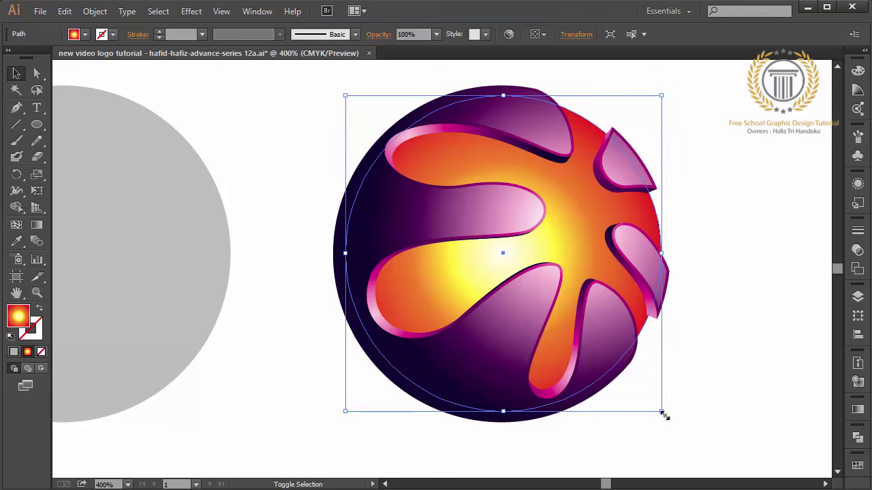
pyautogui.press('Left')
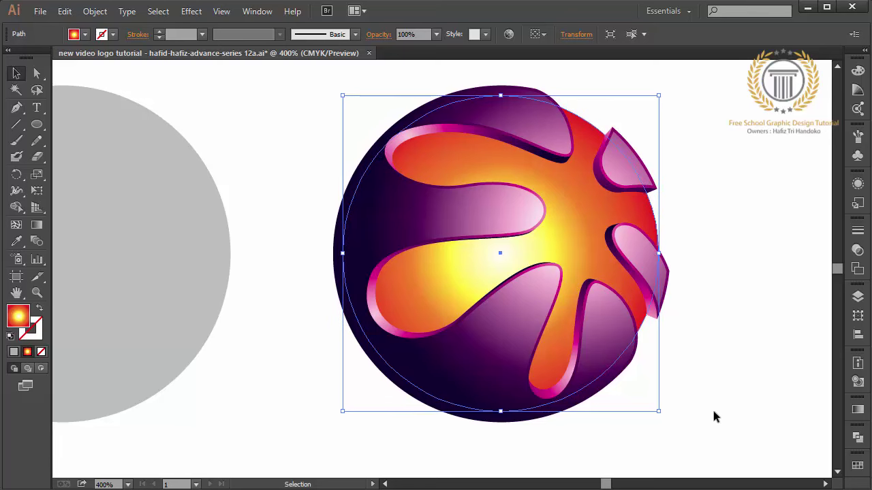
# Zoom in, align the circle with the sphere's edge, and resize it to about 116 px
pyautogui.hotkey('ctrl', '+')
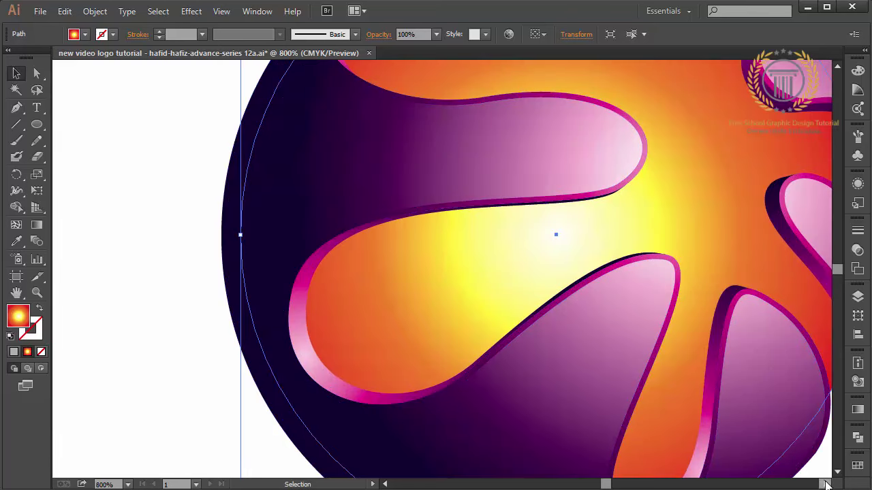
pyautogui.click(825, 485)
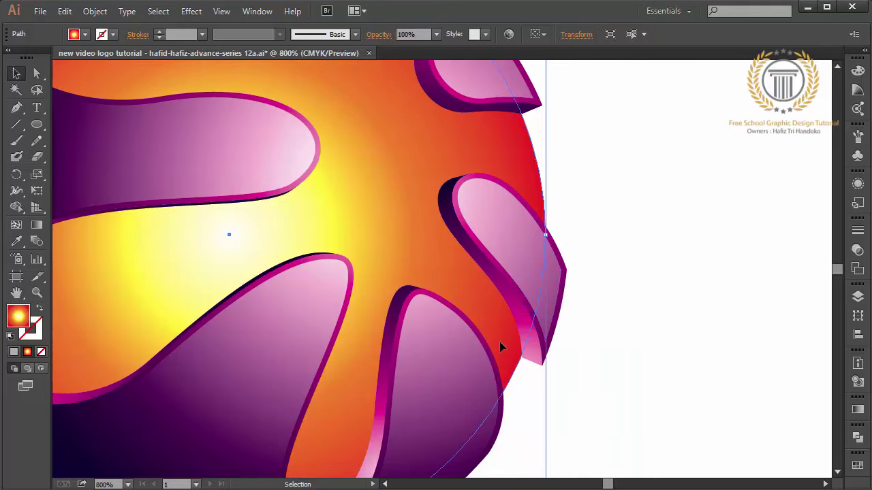
pyautogui.moveTo(502, 333); pyautogui.dragTo(502, 335)
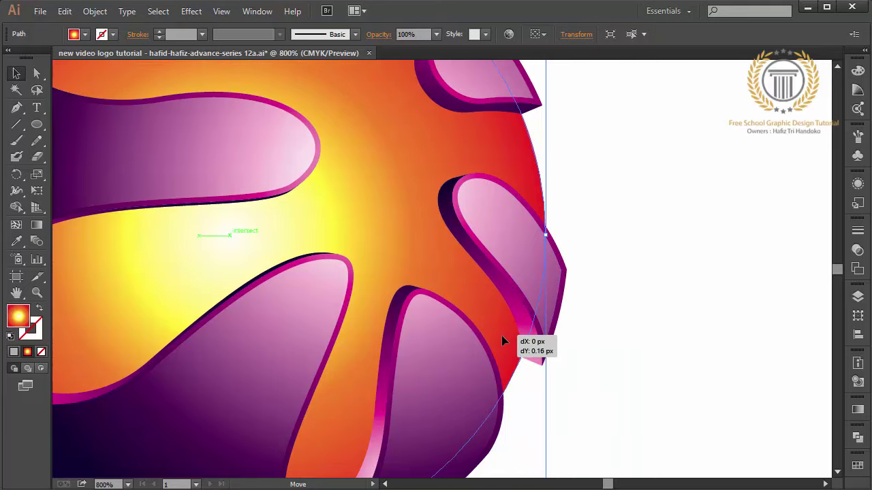
pyautogui.moveTo(502, 337); pyautogui.dragTo(501, 338)
pyautogui.click(640, 378)
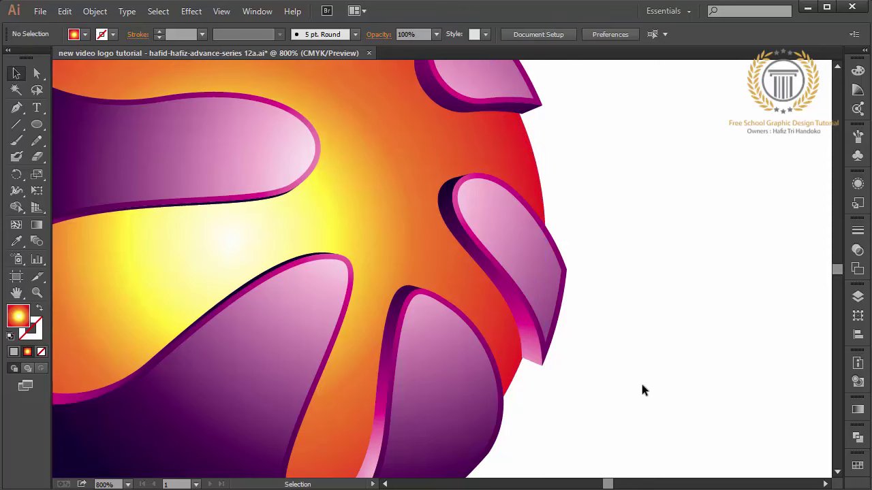
pyautogui.hotkey('ctrl', '-')
pyautogui.hotkey('ctrl', '-')
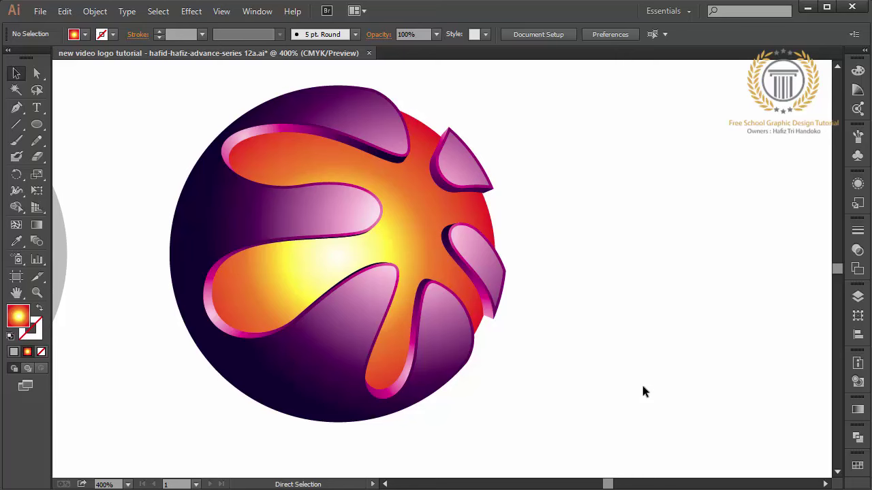
pyautogui.hotkey('ctrl', '+')
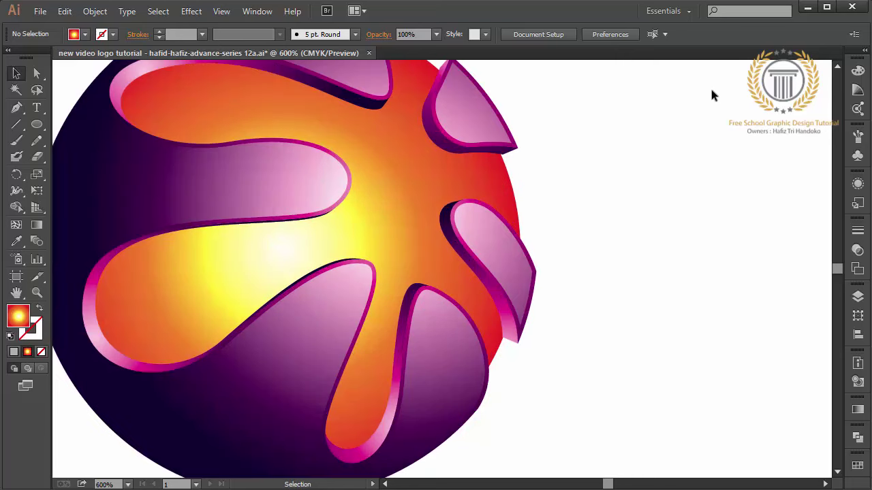
pyautogui.click(837, 67)
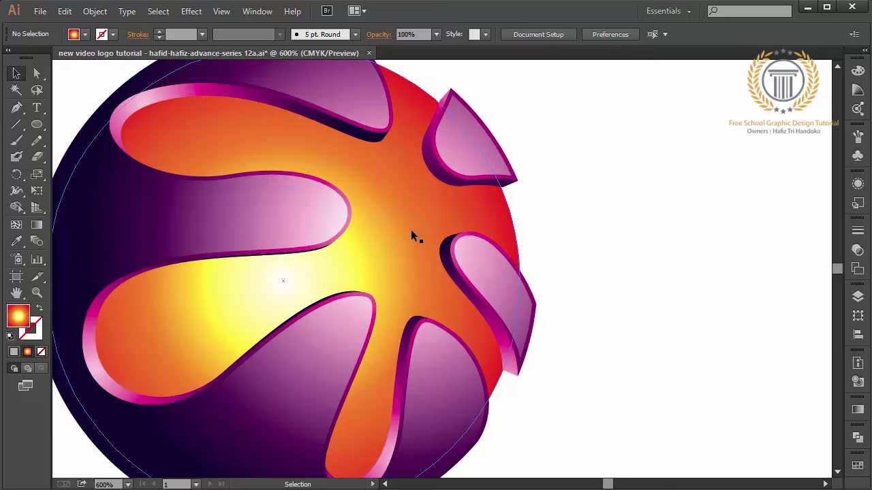
pyautogui.click(420, 232)
pyautogui.click(837, 66)
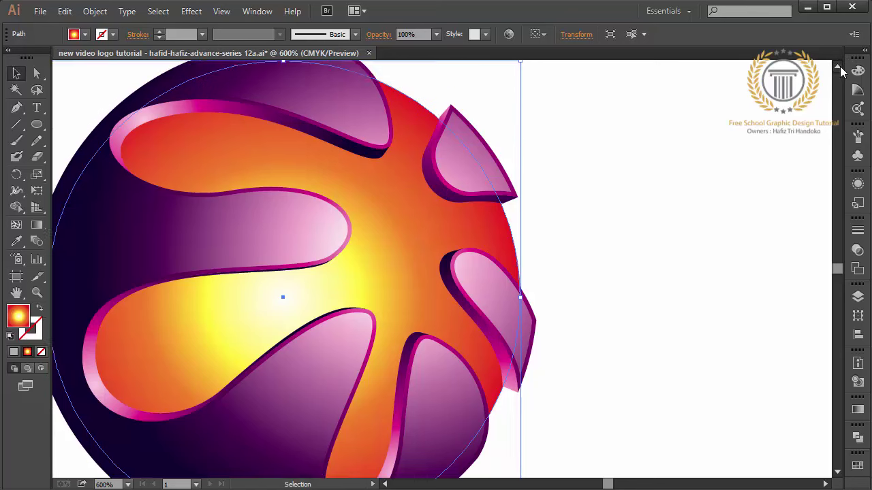
pyautogui.moveTo(522, 176); pyautogui.dragTo(525, 175)
pyautogui.click(569, 208)
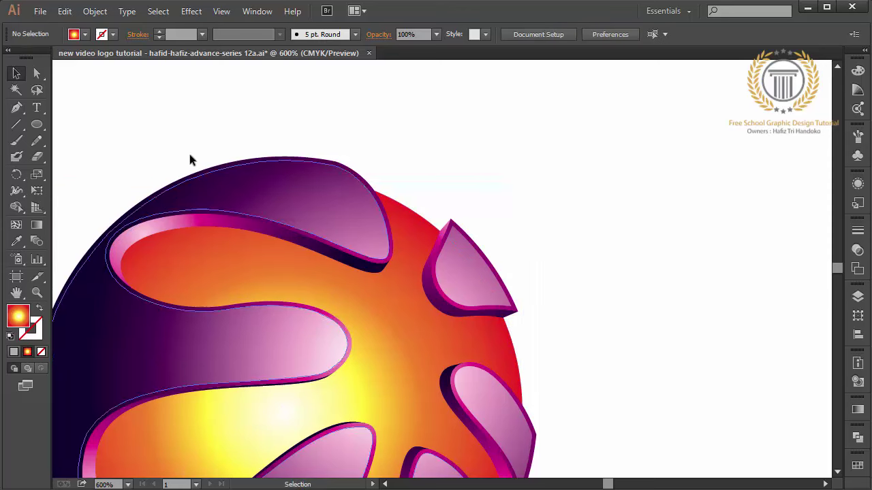
# Add a two-line note 'you must check here' / 'to get best result' beside the sphere
pyautogui.click(37, 107)
pyautogui.click(541, 212)
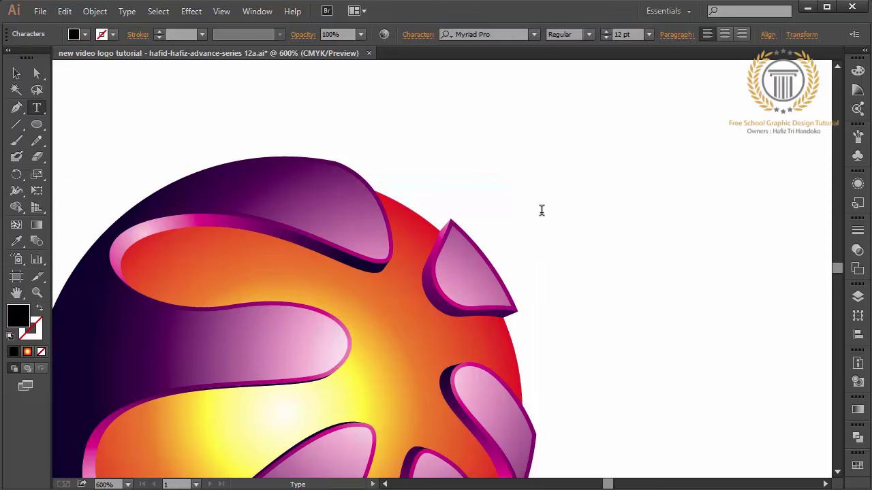
pyautogui.write('you must')
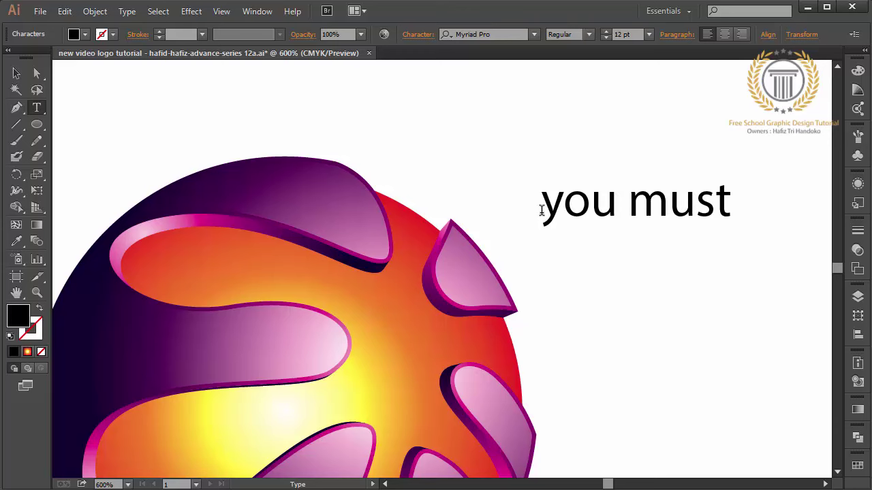
pyautogui.write(' check')
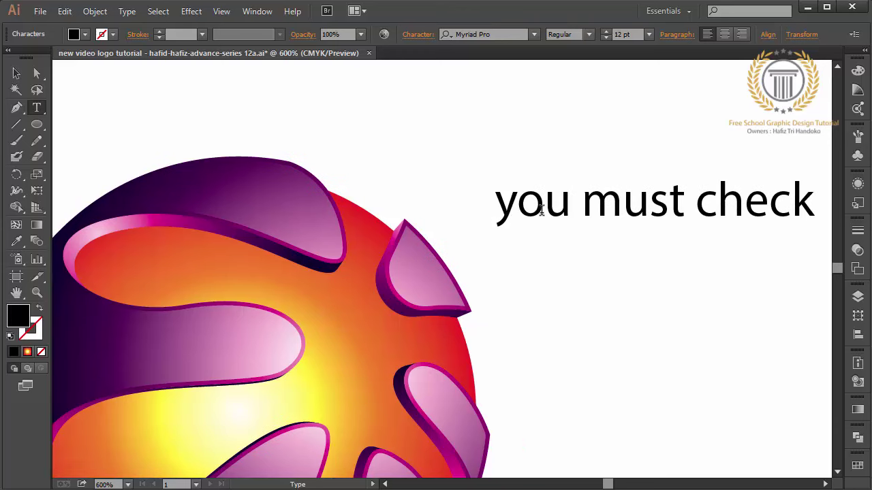
pyautogui.write(' here')
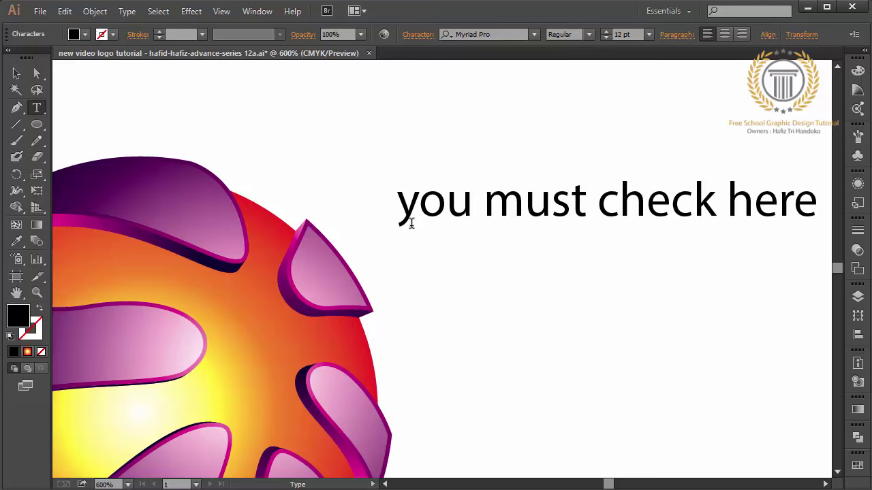
pyautogui.press('Return')
pyautogui.write('to get')
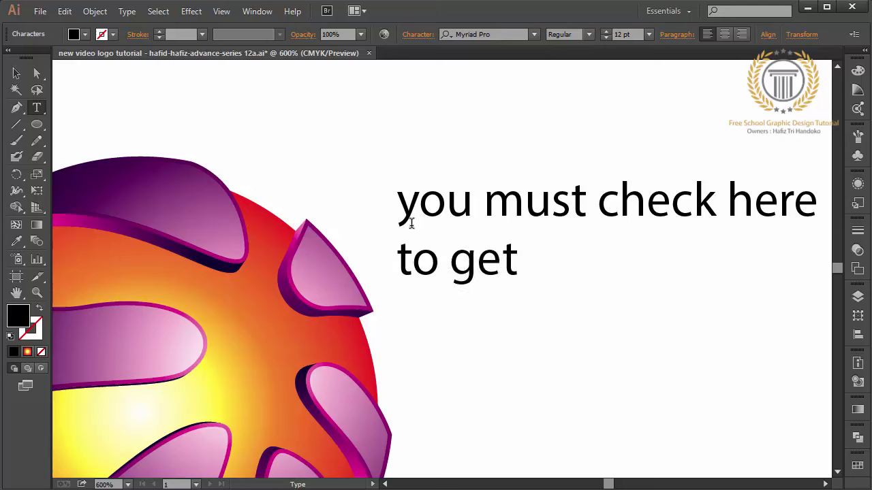
pyautogui.write(' best resu')
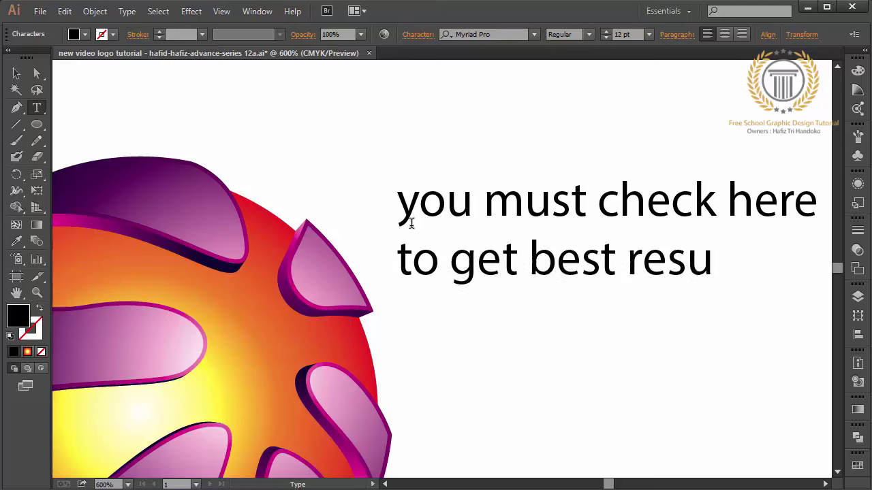
pyautogui.write('lt')
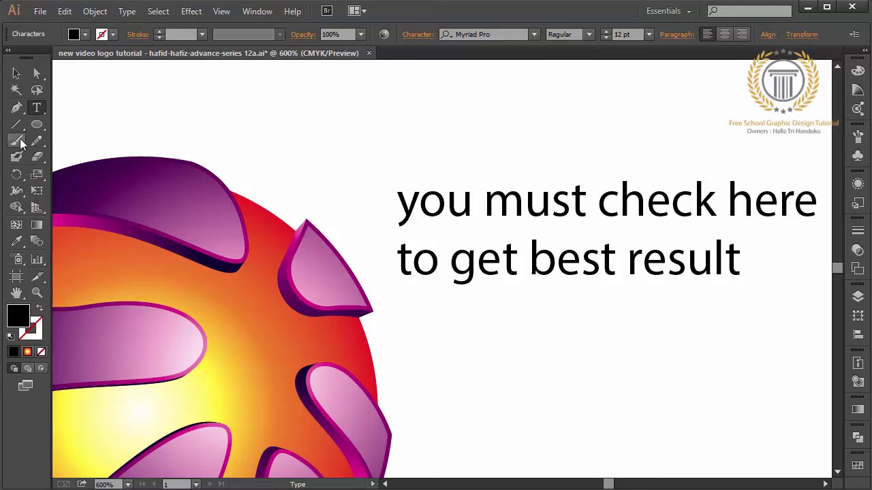
# Draw Paintbrush arrows pointing at the sphere's edge
pyautogui.click(17, 140)
pyautogui.moveTo(440, 98); pyautogui.dragTo(361, 208)
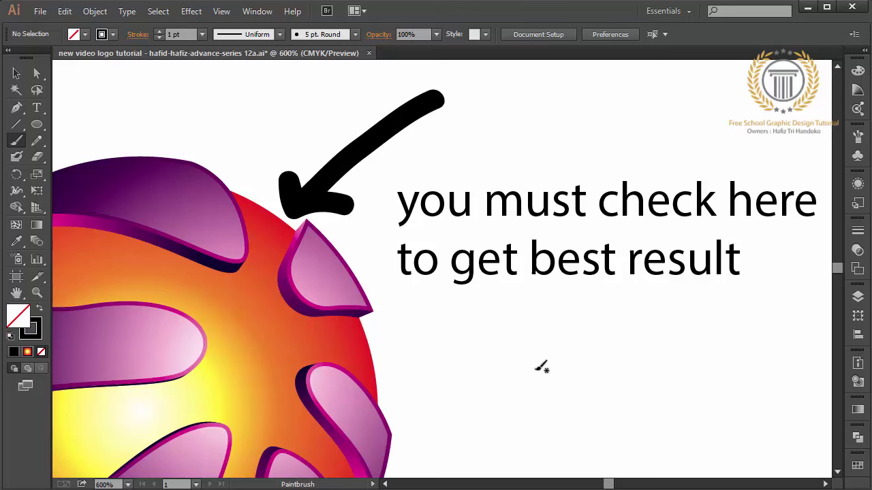
pyautogui.click(837, 475)
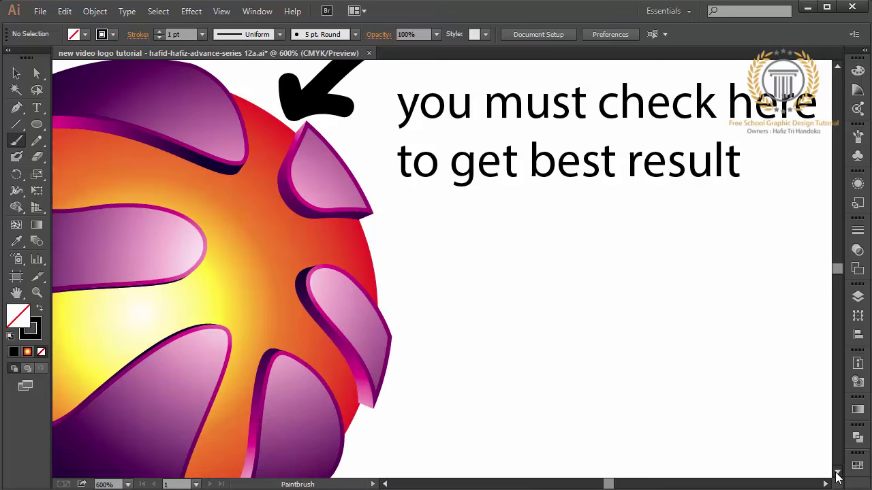
pyautogui.moveTo(702, 297)
pyautogui.mouseDown()
pyautogui.moveTo(530, 446)
pyautogui.moveTo(410, 378)
pyautogui.mouseUp()
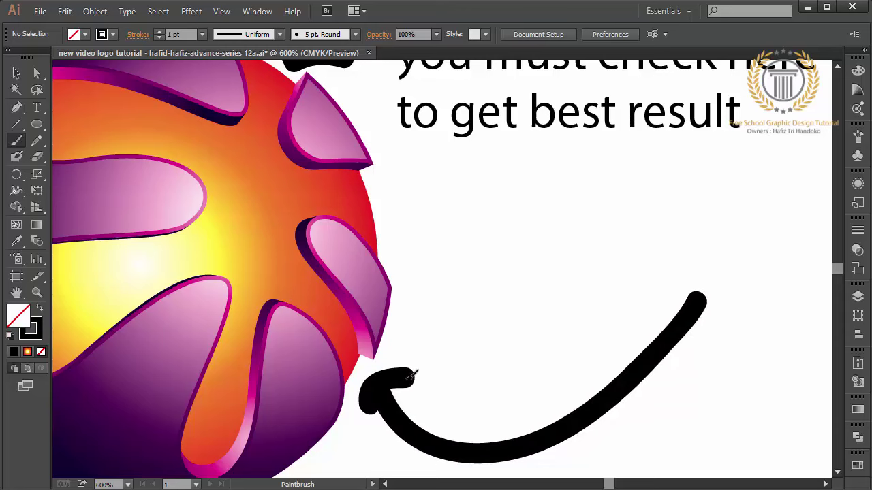
pyautogui.click(837, 66)
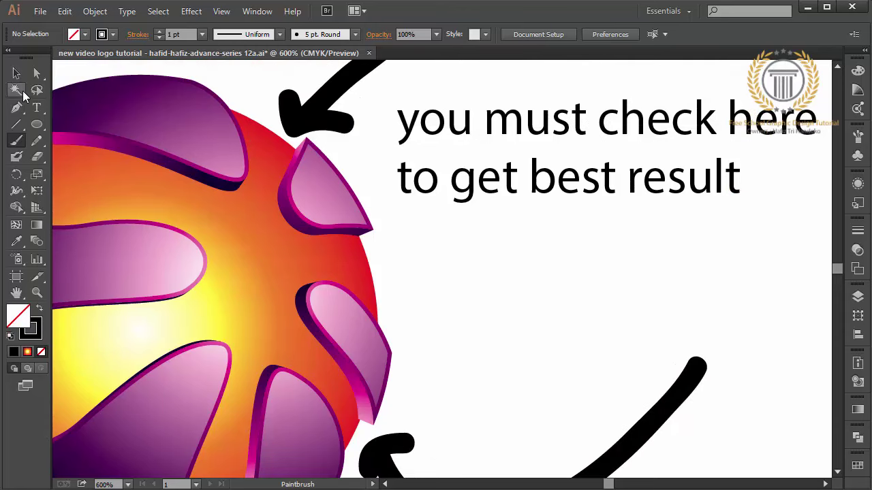
# Shrink the orange globe circle to about 115.8 px and deselect it
pyautogui.click(17, 73)
pyautogui.click(333, 374)
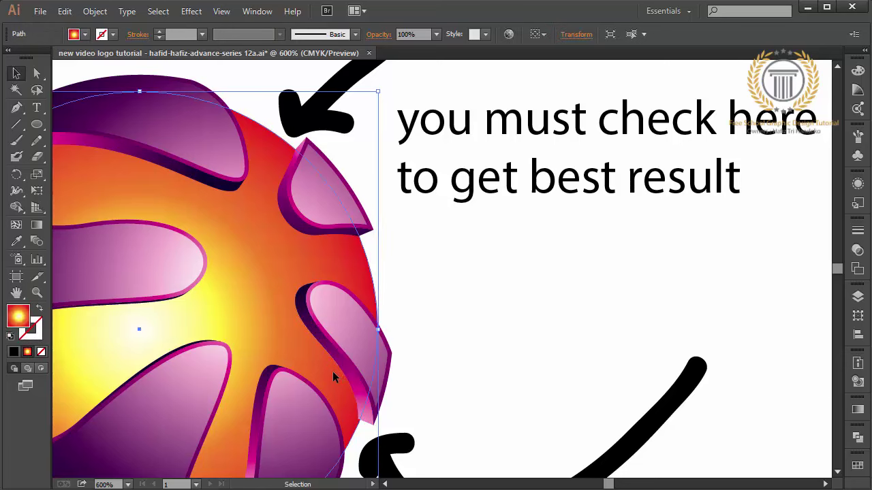
pyautogui.click(837, 472)
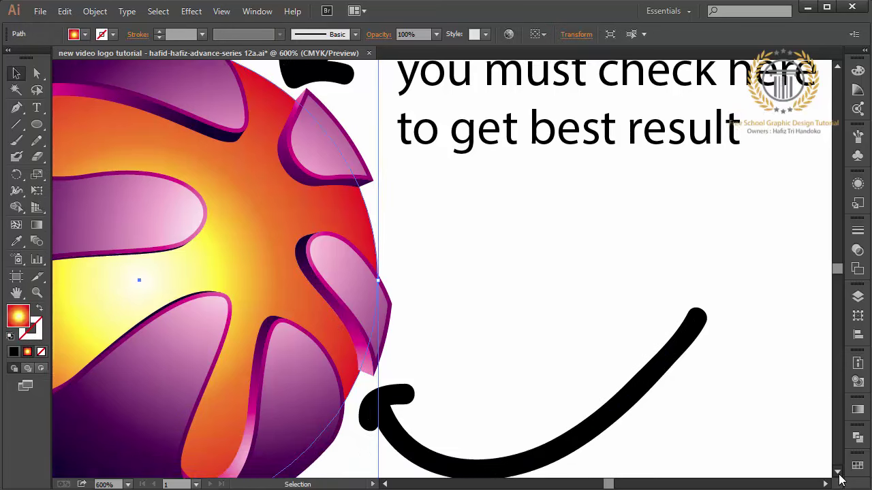
pyautogui.click(837, 472)
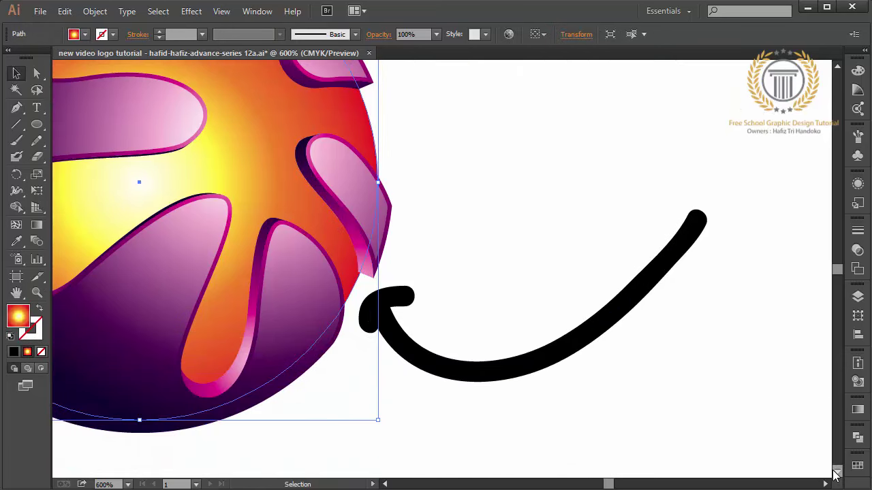
pyautogui.moveTo(378, 421); pyautogui.dragTo(376, 420)
pyautogui.click(402, 443)
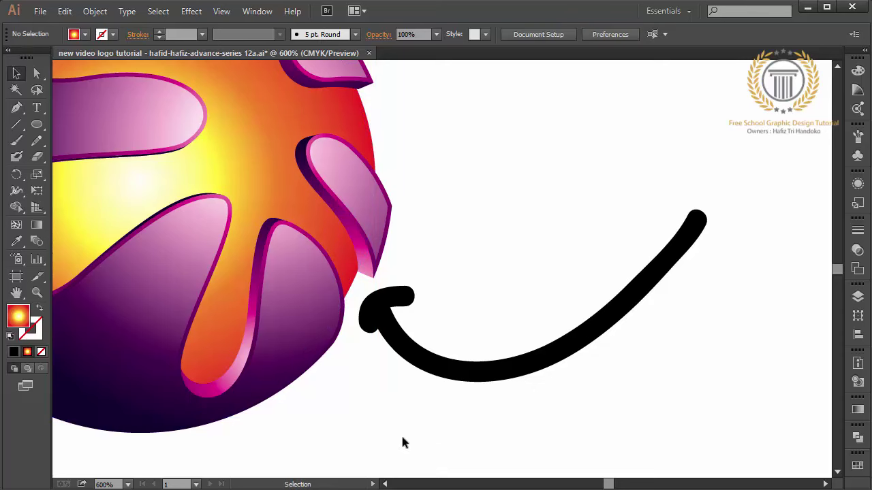
pyautogui.click(837, 67)
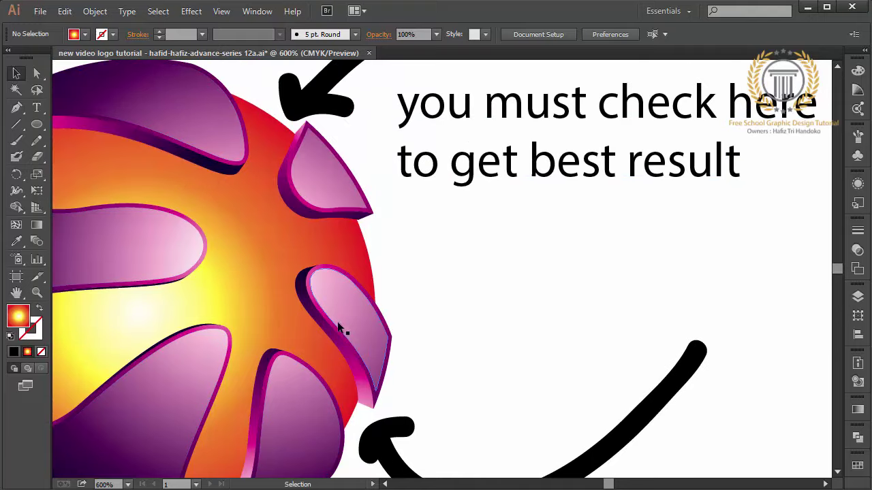
# Change the note text to 'perfect', then select the note and both arrows
pyautogui.click(420, 116)
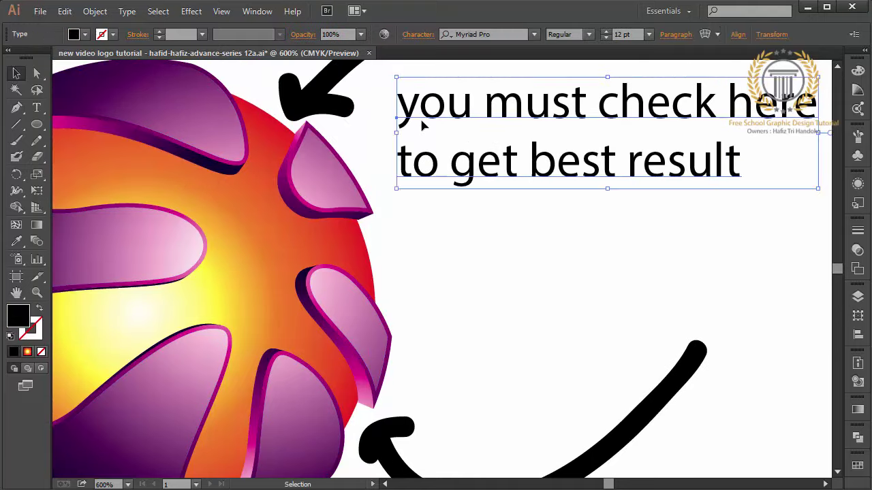
pyautogui.doubleClick(420, 116)
pyautogui.hotkey('ctrl', 'a')
pyautogui.write('per')
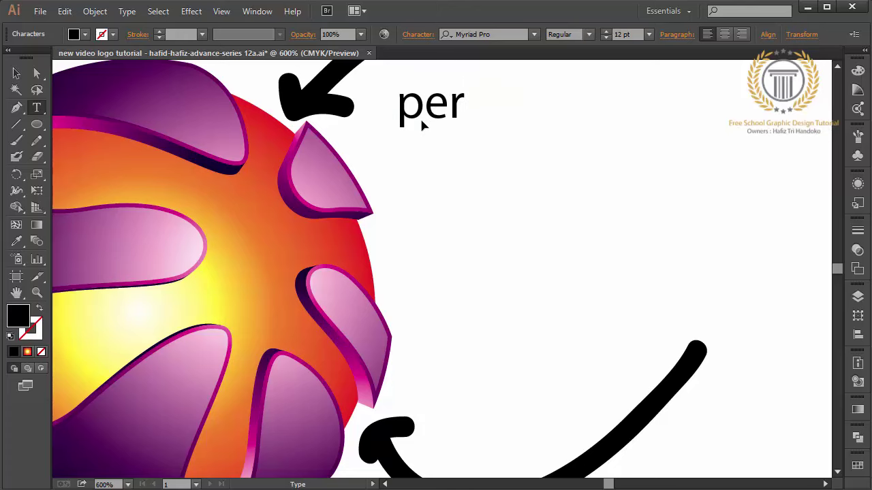
pyautogui.write('fect')
pyautogui.hotkey('ctrl', 'a')
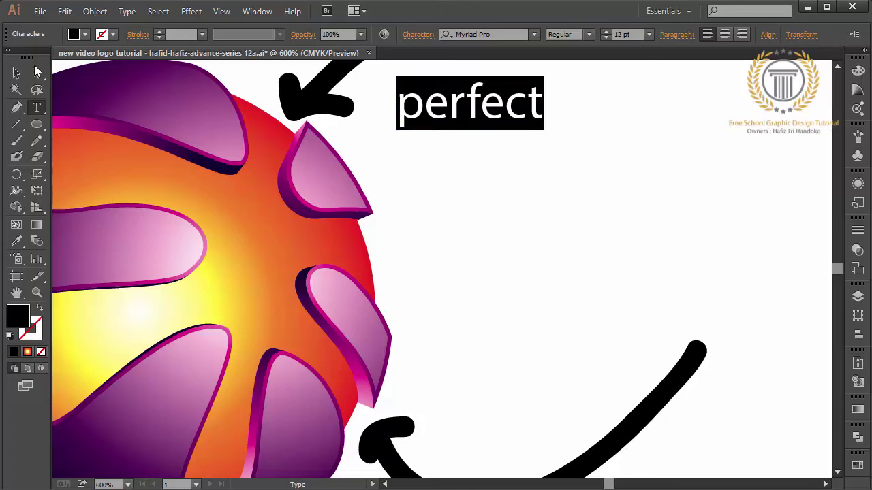
pyautogui.press('Escape')
pyautogui.keyDown('shift'); pyautogui.click(327, 79); pyautogui.keyUp('shift')
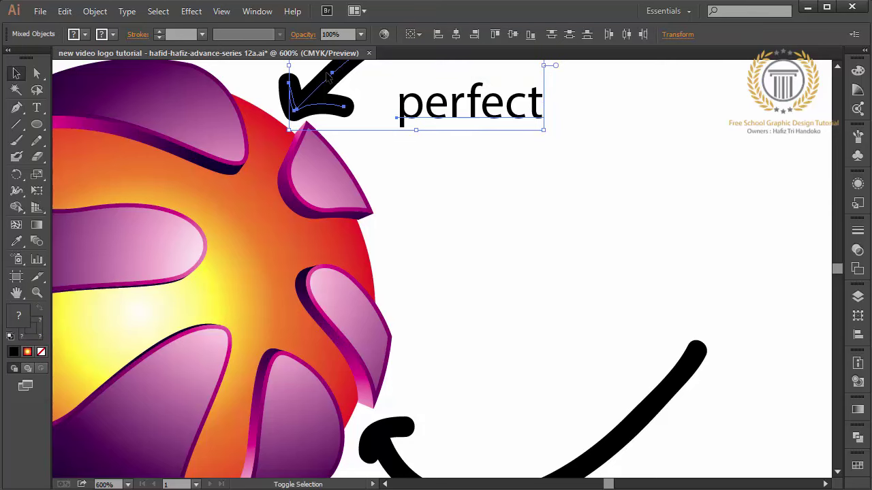
pyautogui.keyDown('shift'); pyautogui.click(720, 413); pyautogui.keyUp('shift')
# Delete the note and arrows, then fit the artboard and zoom in on the sphere
pyautogui.press('Delete')
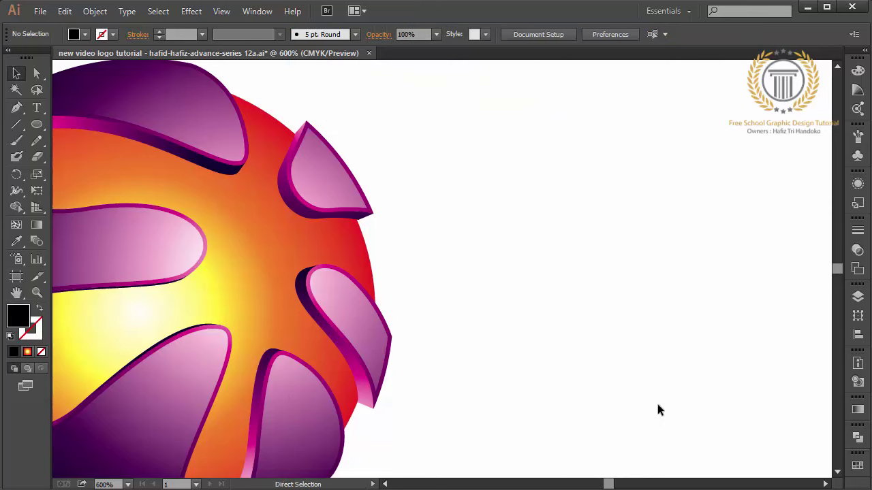
pyautogui.hotkey('ctrl', '0')
pyautogui.hotkey('ctrl', '+')
pyautogui.hotkey('ctrl', '+')
pyautogui.hotkey('ctrl', '+')
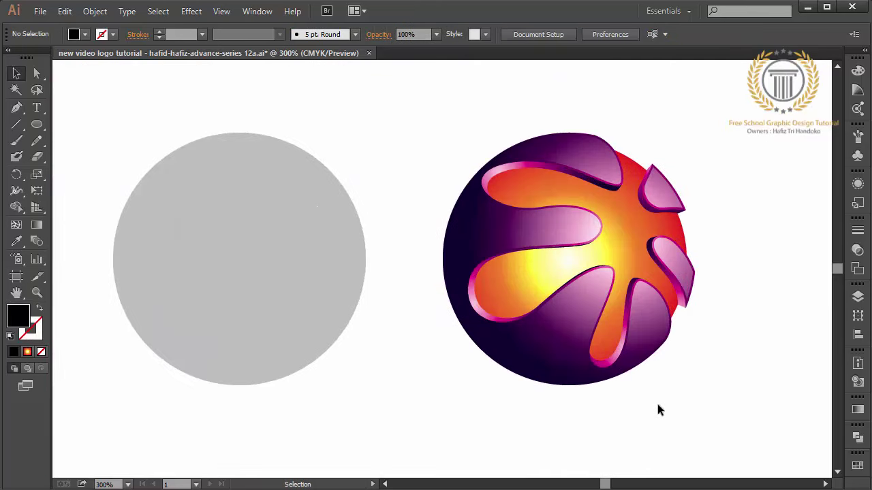
pyautogui.click(824, 484)
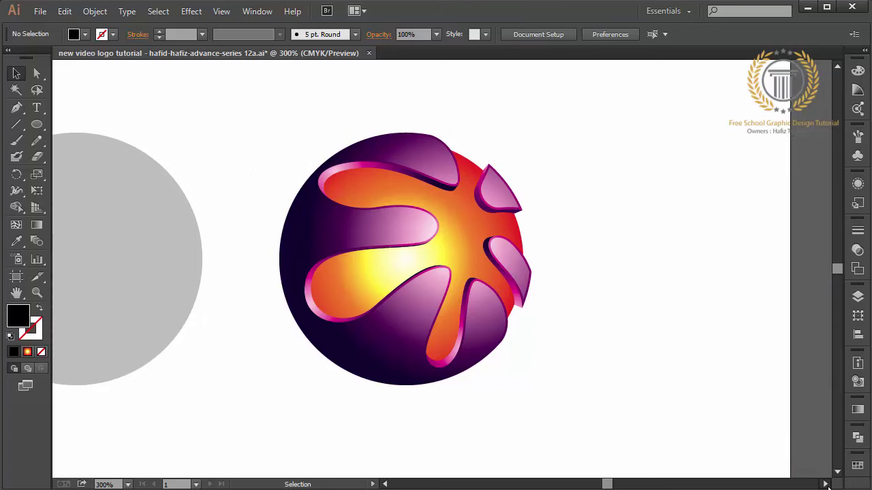
# Re-centre and shorten the glow circle's radial gradient, pulling its end point inward
pyautogui.click(432, 249)
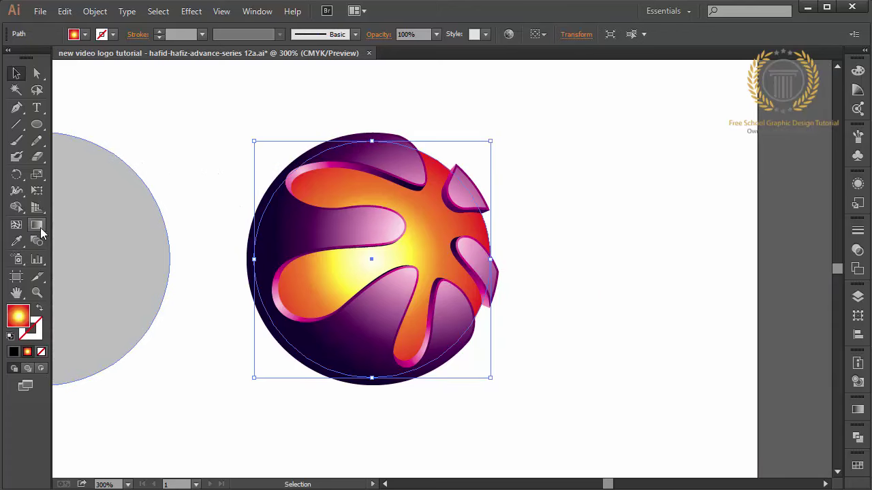
pyautogui.click(37, 225)
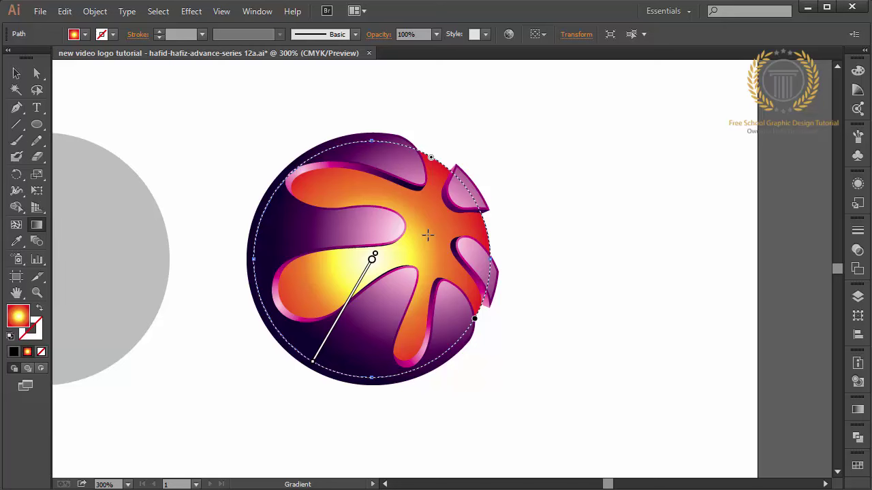
pyautogui.moveTo(428, 235)
pyautogui.mouseDown()
pyautogui.moveTo(273, 318)
pyautogui.moveTo(288, 319)
pyautogui.mouseUp()
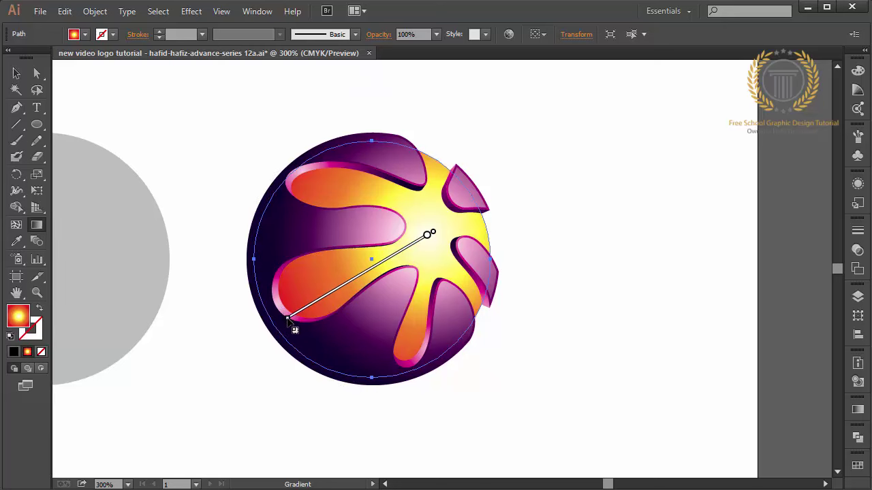
pyautogui.moveTo(363, 278); pyautogui.dragTo(359, 279)
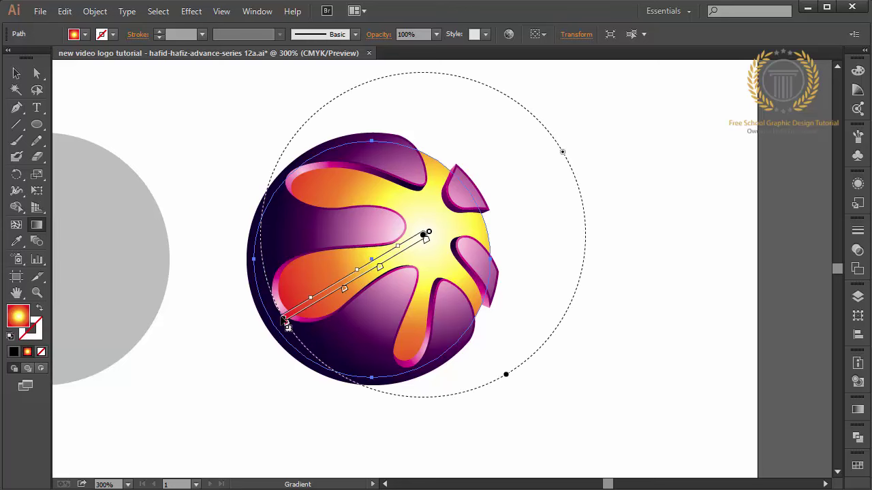
pyautogui.moveTo(285, 320); pyautogui.dragTo(293, 313)
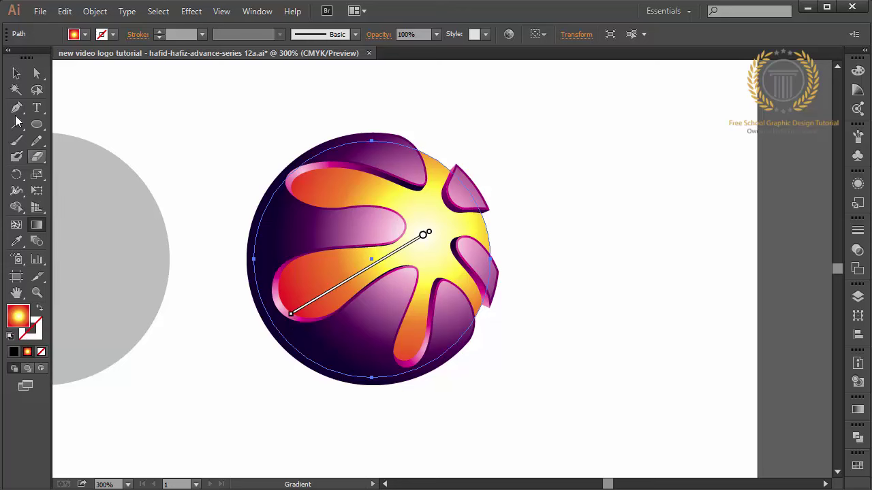
pyautogui.moveTo(358, 272)
pyautogui.moveTo(292, 315); pyautogui.dragTo(298, 310)
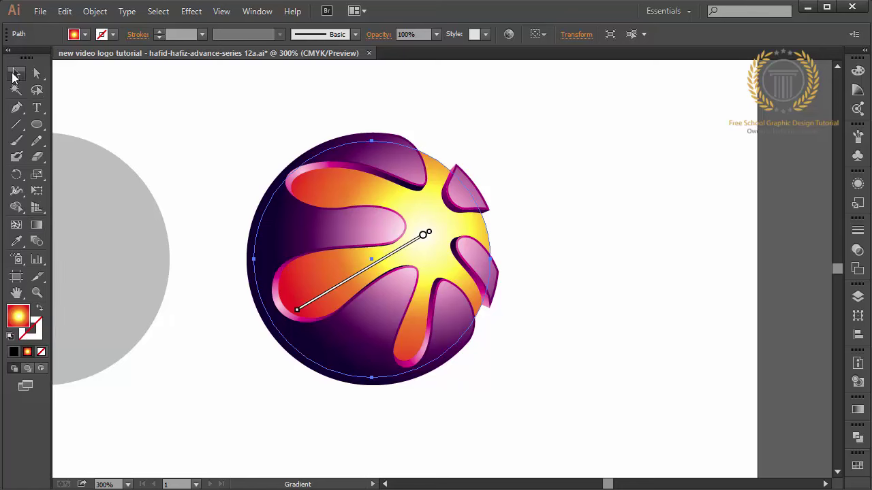
pyautogui.click(17, 73)
# Select the five orange petals one by one, then clear the selection
pyautogui.click(192, 141)
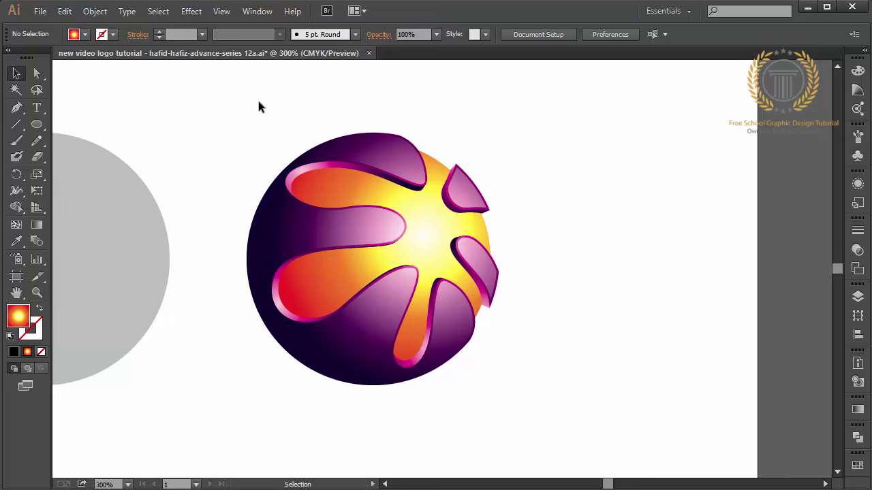
pyautogui.click(285, 300)
pyautogui.keyDown('shift'); pyautogui.click(295, 178); pyautogui.keyUp('shift')
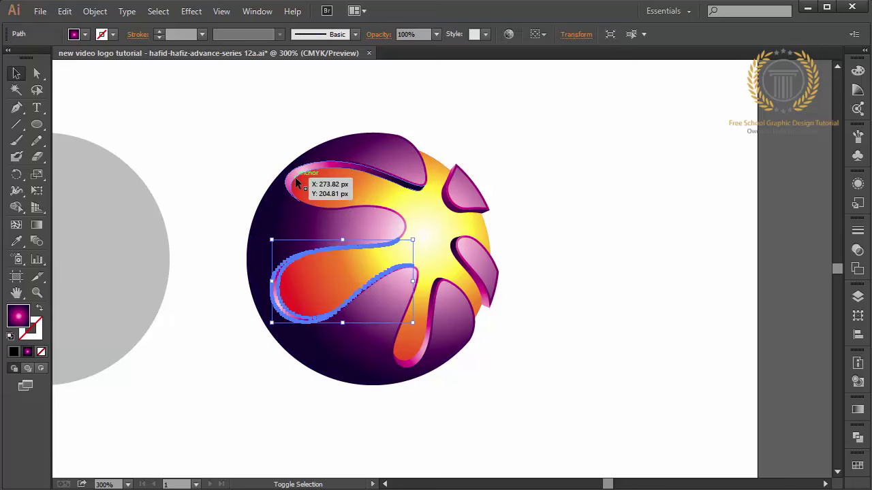
pyautogui.keyDown('shift'); pyautogui.click(445, 209); pyautogui.keyUp('shift')
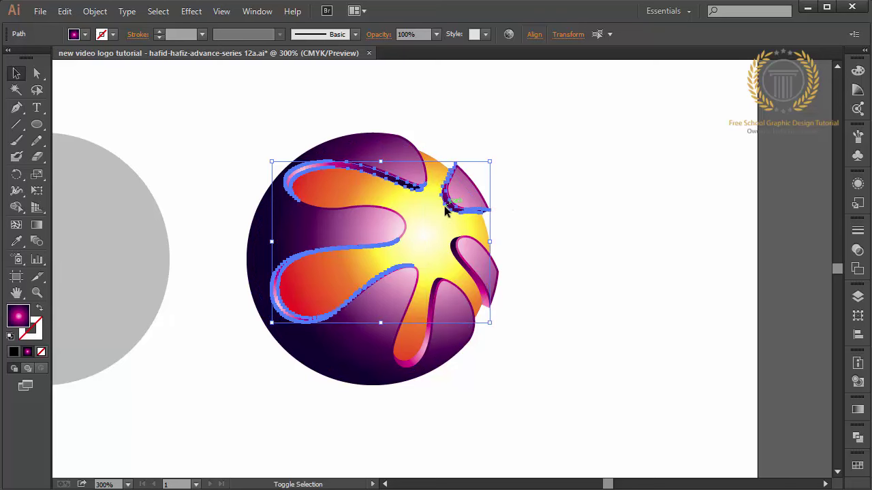
pyautogui.keyDown('shift'); pyautogui.click(479, 298); pyautogui.keyUp('shift')
pyautogui.keyDown('shift'); pyautogui.click(409, 368); pyautogui.keyUp('shift')
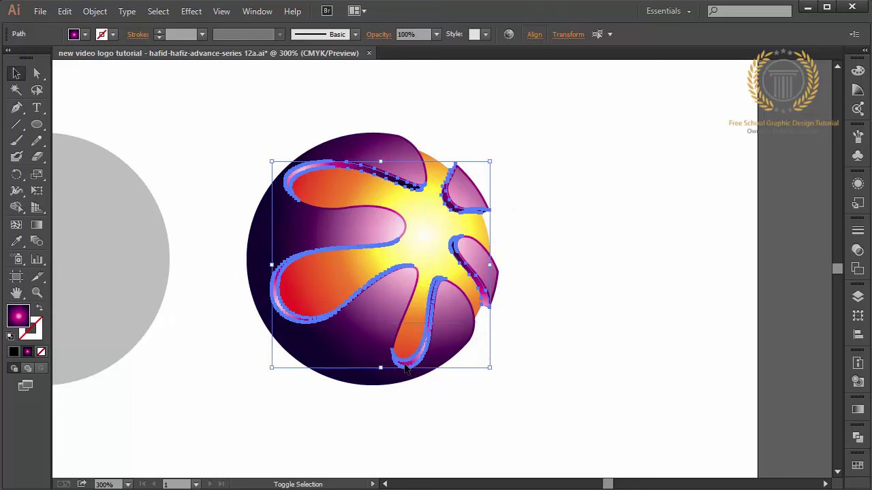
pyautogui.click(570, 383)
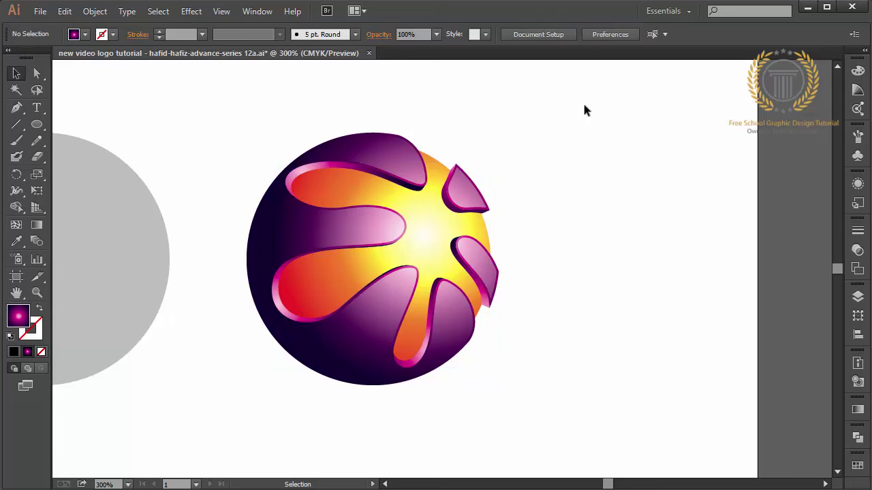
# Marquee-select every sphere logo piece and group them into one object
pyautogui.moveTo(584, 109); pyautogui.dragTo(253, 430)
pyautogui.rightClick(253, 431)
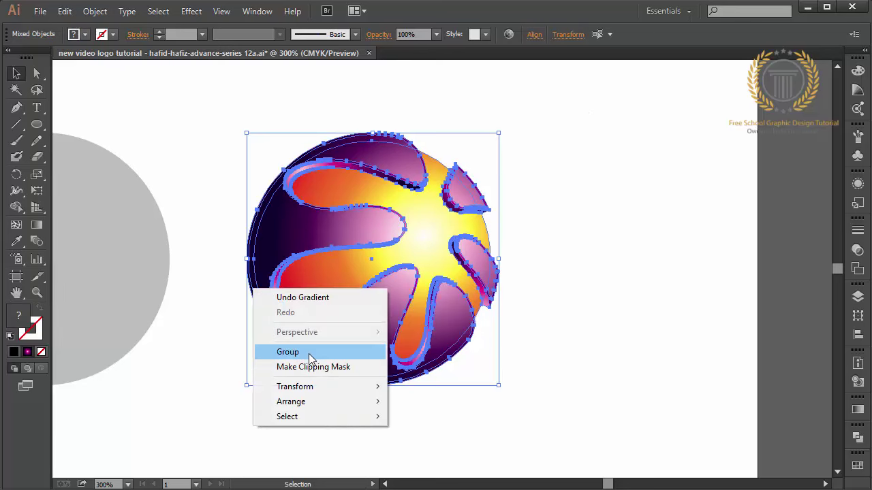
pyautogui.click(288, 352)
pyautogui.click(135, 301)
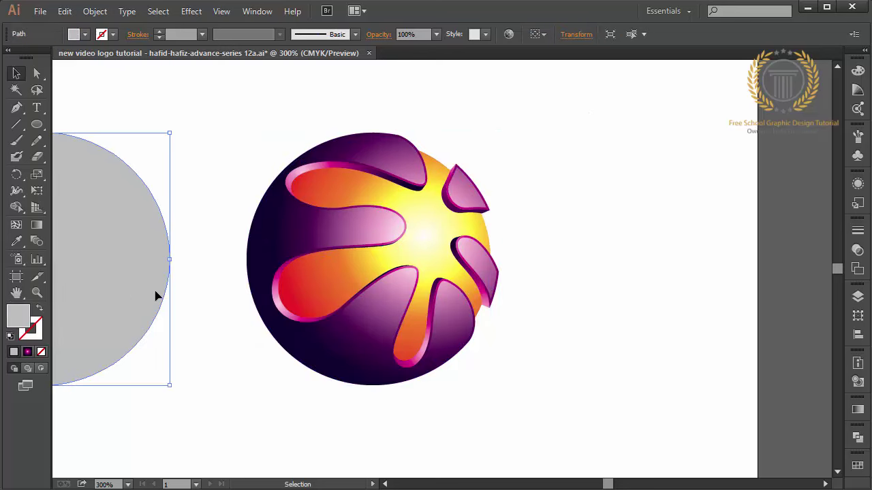
# Slide the grey circle from the left onto the sphere, aligned with its outline
pyautogui.moveTo(156, 297); pyautogui.dragTo(462, 299)
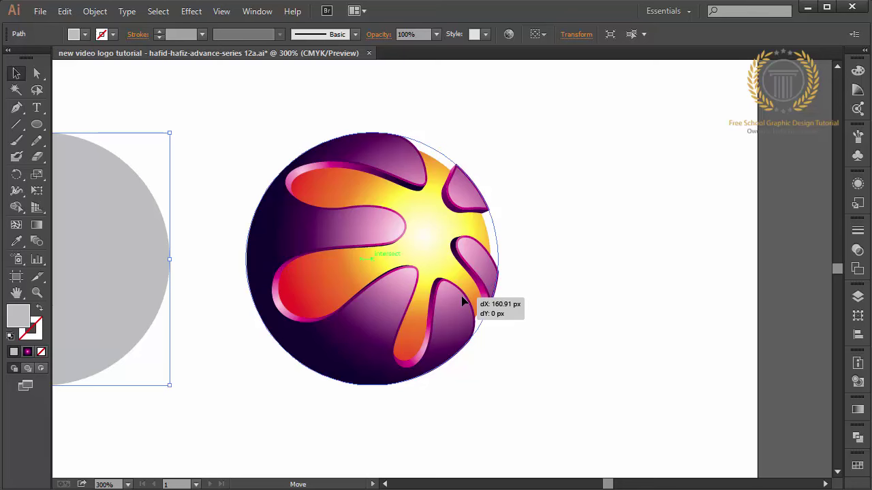
pyautogui.moveTo(463, 301); pyautogui.dragTo(462, 301)
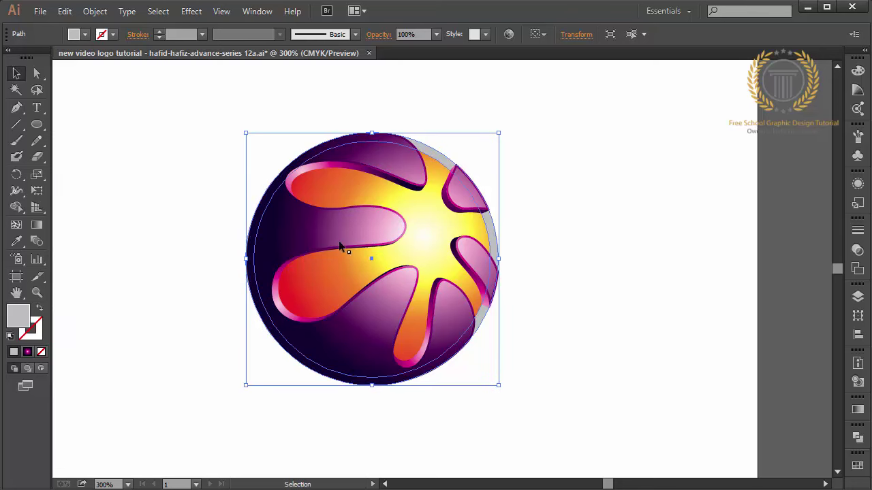
pyautogui.click(494, 148)
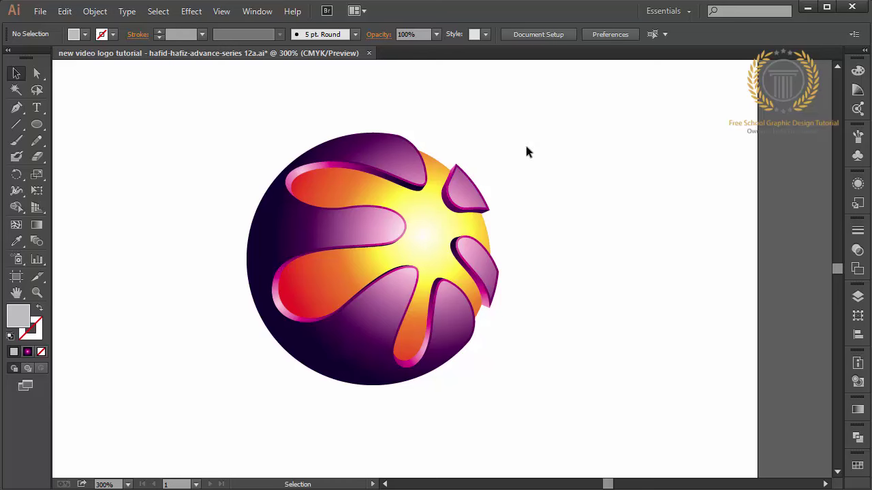
# Ungroup the sphere logo and fit the whole artboard in the window with Ctrl+0
pyautogui.click(327, 320)
pyautogui.rightClick(323, 347)
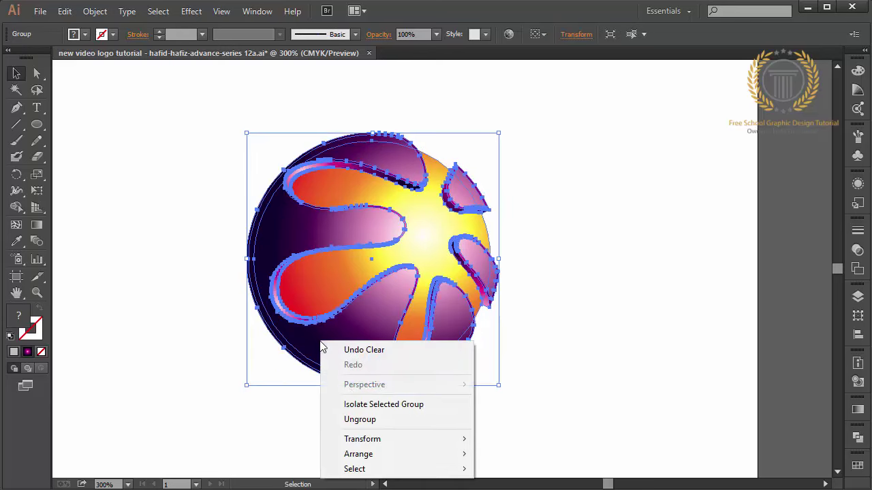
pyautogui.click(360, 420)
pyautogui.click(276, 419)
pyautogui.hotkey('ctrl', '0')
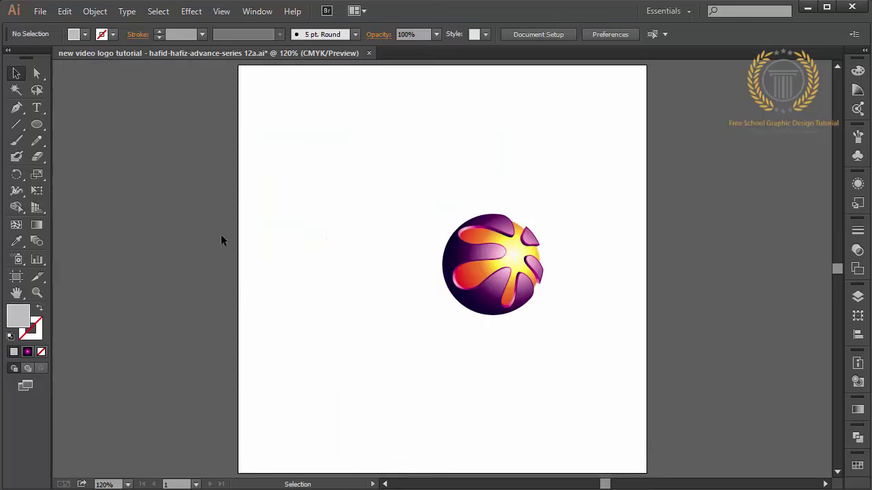
# Draw an artboard-sized grey rectangle and send it to the back behind the sphere
pyautogui.moveTo(39, 125); pyautogui.dragTo(88, 123)
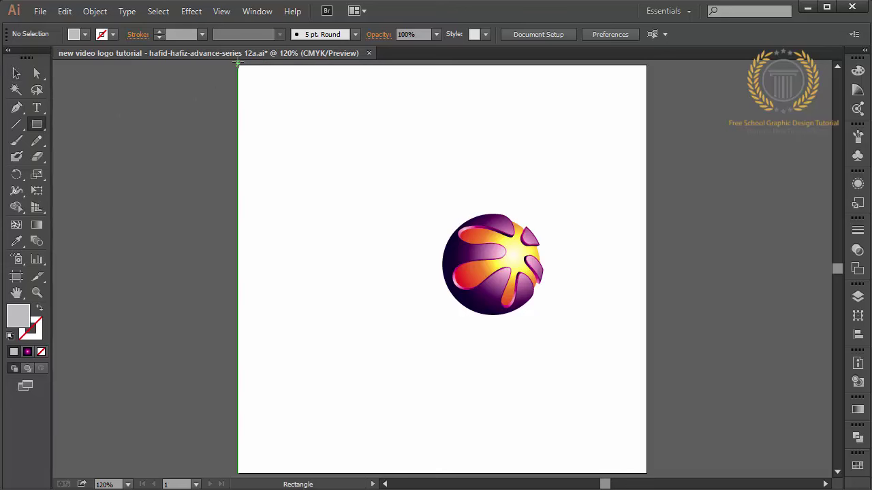
pyautogui.moveTo(238, 65); pyautogui.dragTo(646, 474)
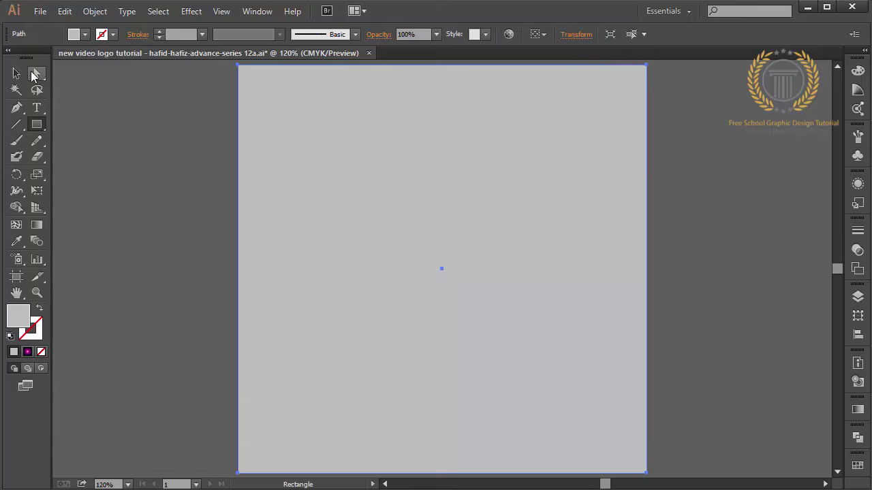
pyautogui.click(17, 72)
pyautogui.rightClick(347, 199)
pyautogui.moveTo(385, 389)
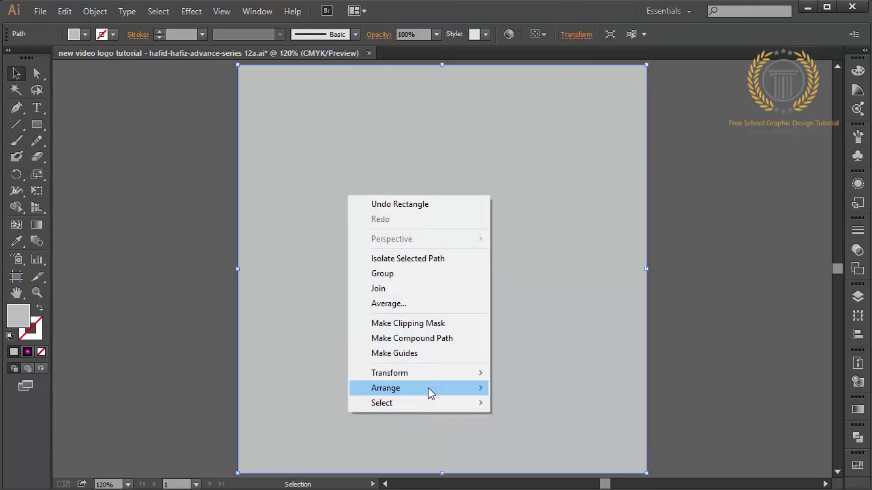
pyautogui.click(325, 437)
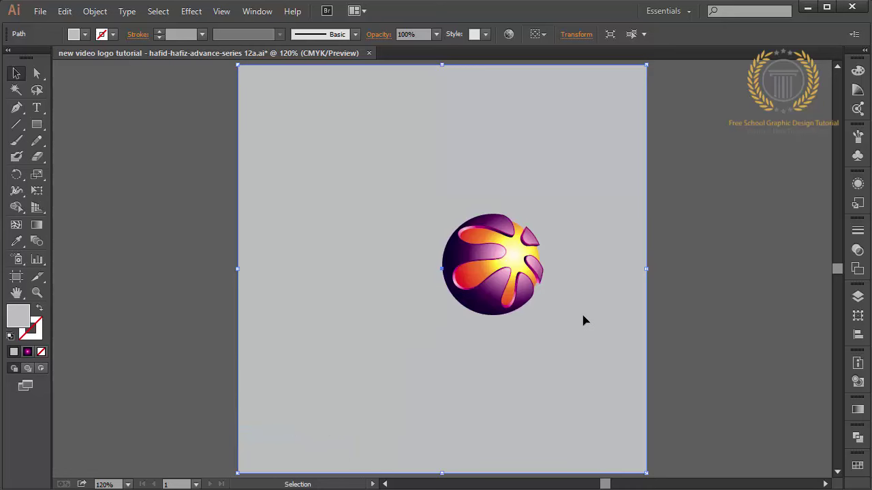
# Move the sphere so it snaps to the centre of the artboard
pyautogui.moveTo(508, 291); pyautogui.dragTo(459, 295)
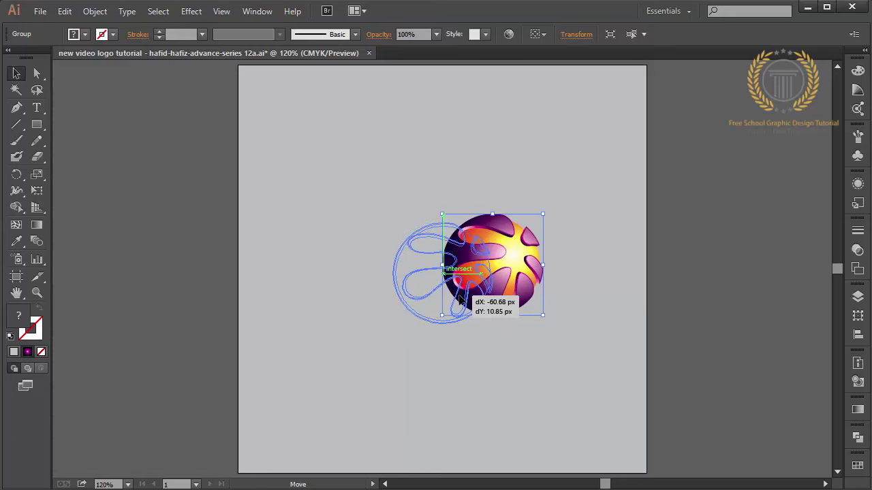
pyautogui.moveTo(463, 293)
pyautogui.mouseDown()
pyautogui.moveTo(455, 295)
pyautogui.moveTo(458, 280)
pyautogui.mouseUp()
pyautogui.click(542, 316)
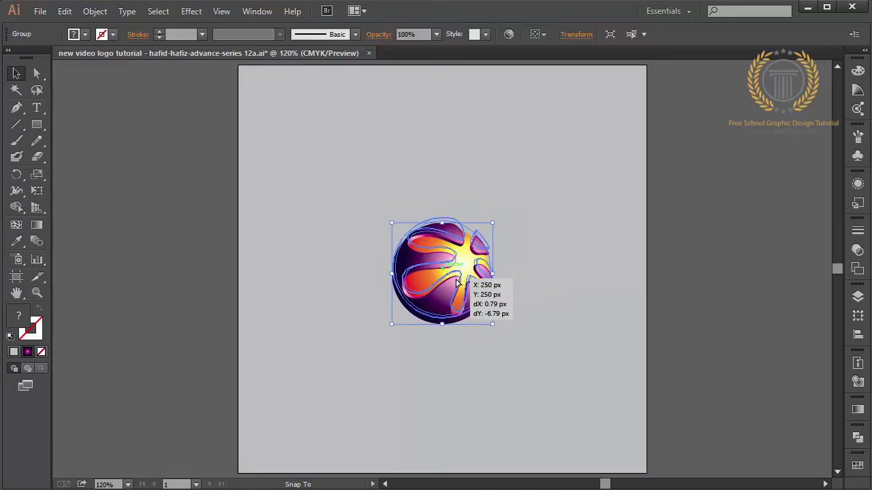
pyautogui.click(527, 302)
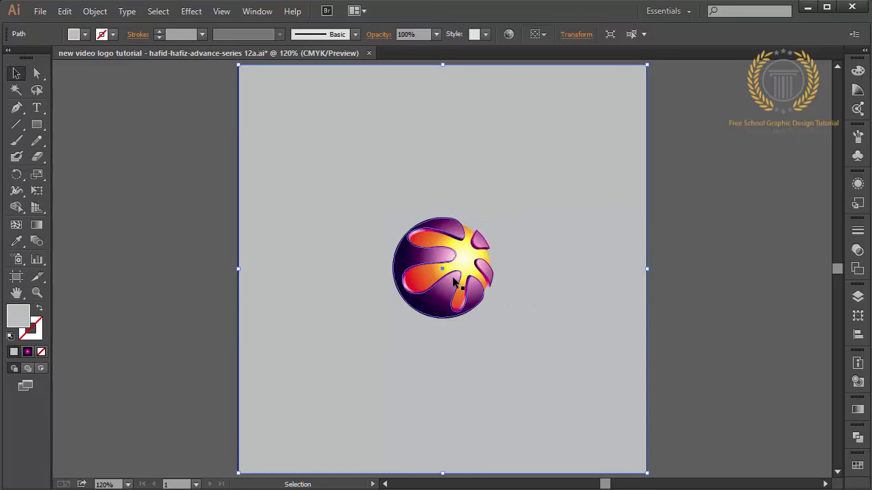
pyautogui.click(453, 281)
pyautogui.click(545, 314)
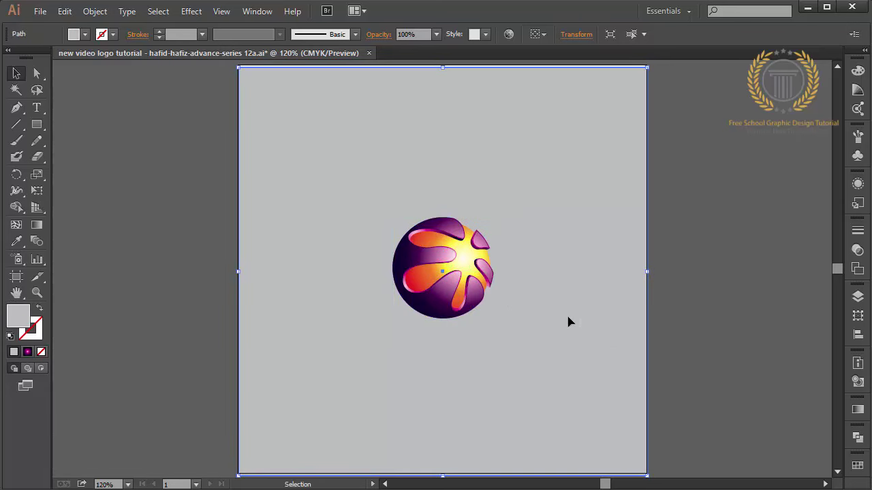
# Fill the background with the magenta radial gradient and add a colour stop near the centre
pyautogui.click(858, 466)
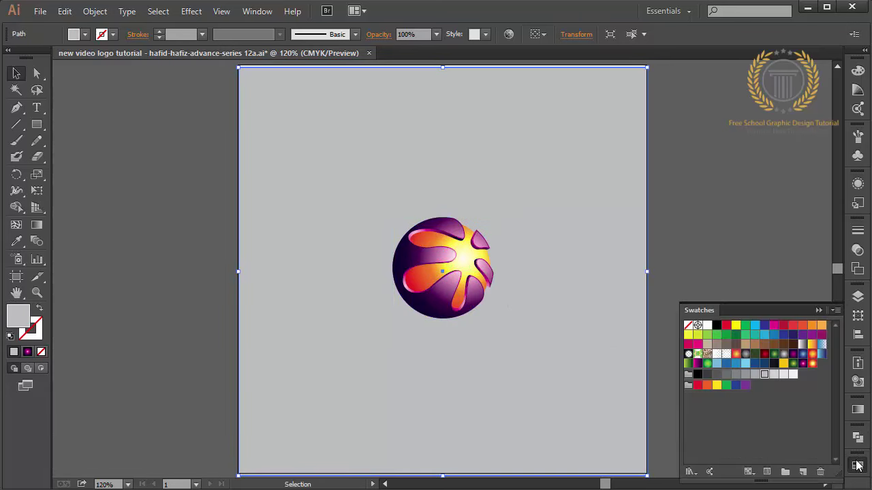
pyautogui.click(803, 365)
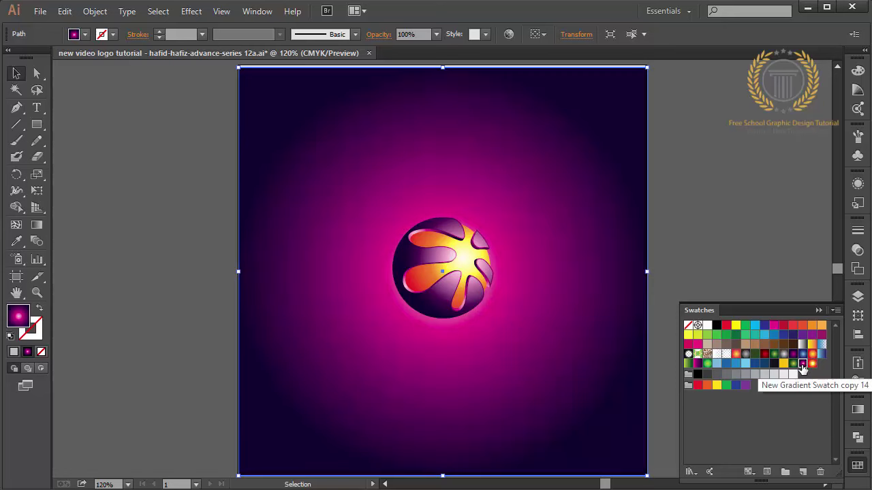
pyautogui.click(37, 225)
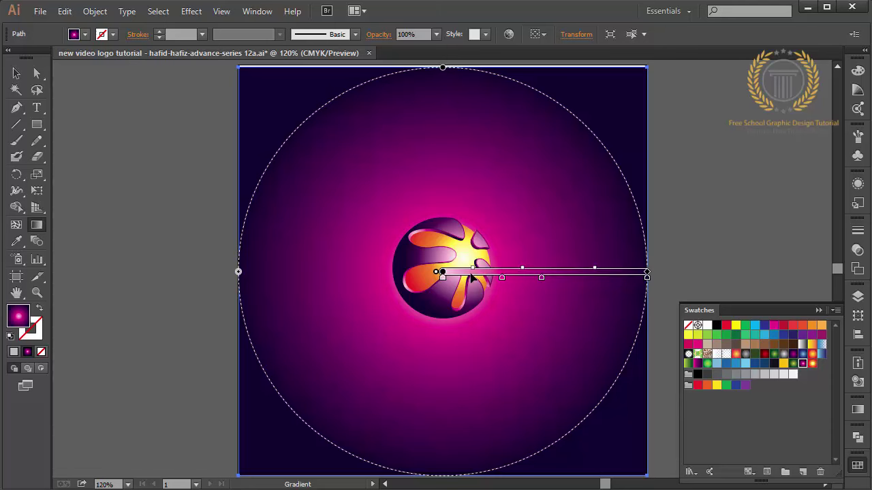
pyautogui.click(500, 278)
pyautogui.moveTo(502, 281)
pyautogui.mouseDown()
pyautogui.moveTo(480, 284)
pyautogui.moveTo(529, 283)
pyautogui.moveTo(509, 283)
pyautogui.moveTo(517, 284)
pyautogui.mouseUp()
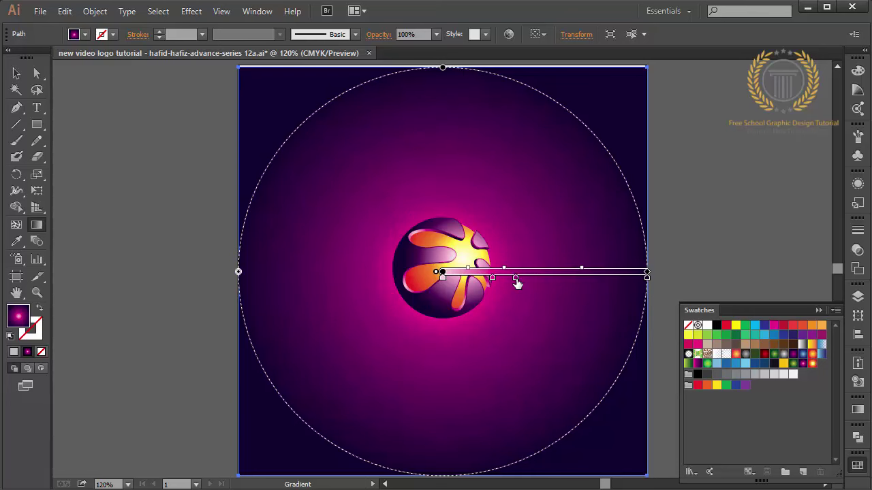
pyautogui.click(17, 76)
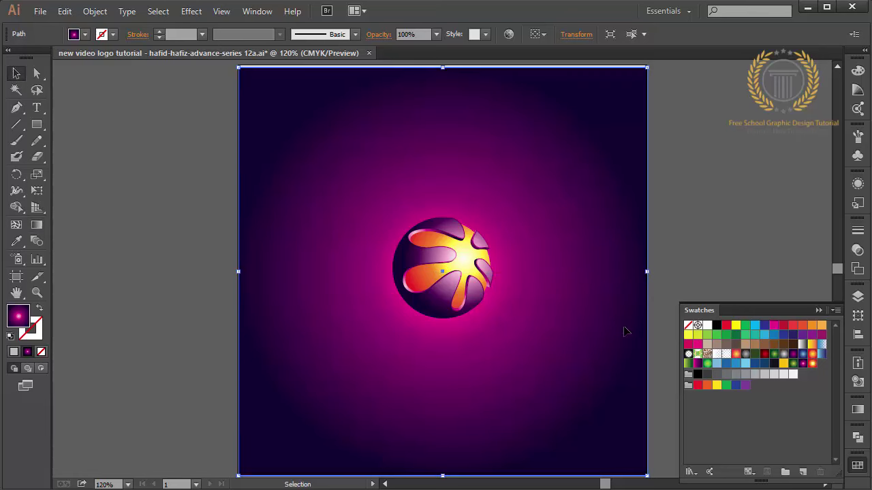
# Shift the radial gradient slightly right and fine-tune a colour stop in the Gradient panel
pyautogui.click(37, 225)
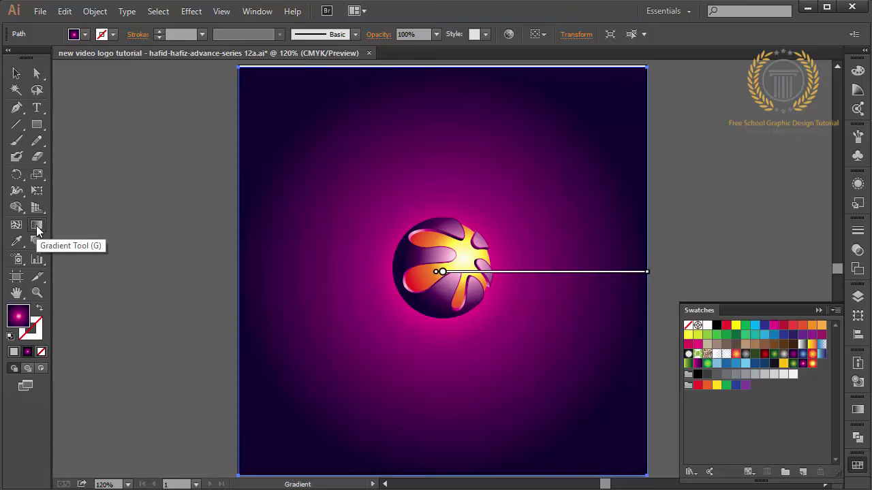
pyautogui.moveTo(517, 273)
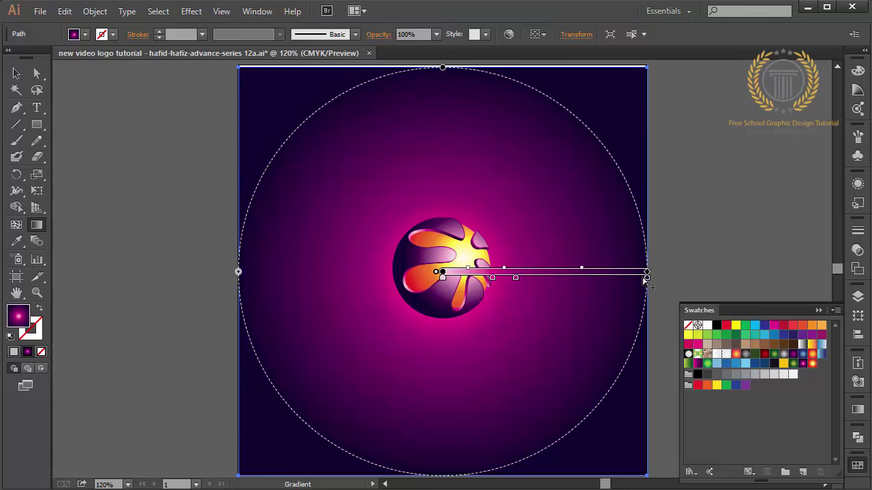
pyautogui.moveTo(584, 285); pyautogui.dragTo(598, 284)
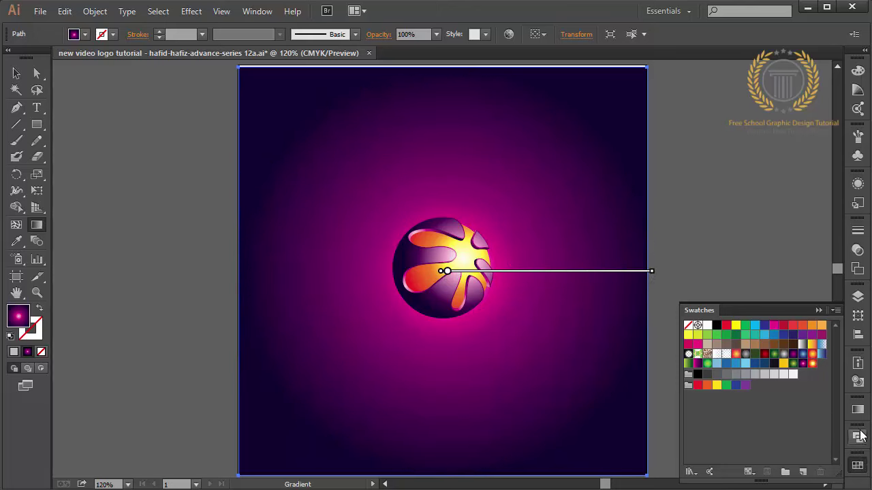
pyautogui.click(857, 409)
pyautogui.moveTo(769, 432)
pyautogui.mouseDown()
pyautogui.moveTo(751, 433)
pyautogui.moveTo(765, 433)
pyautogui.mouseUp()
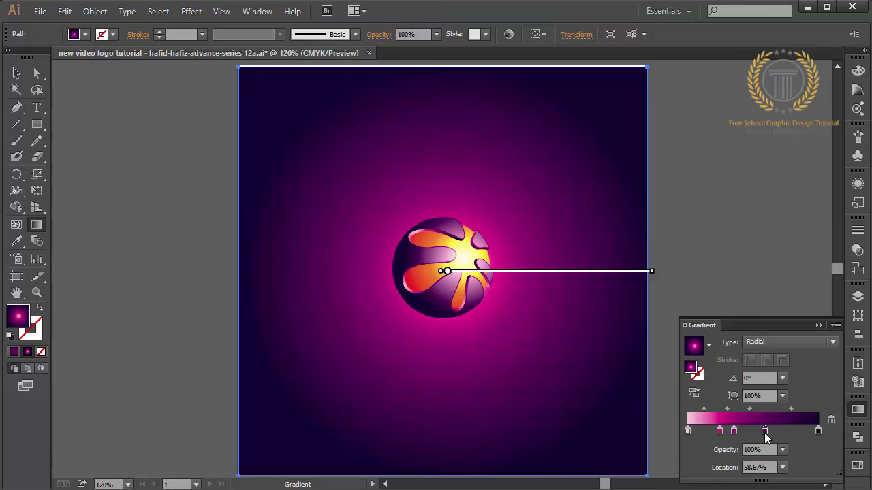
pyautogui.click(818, 325)
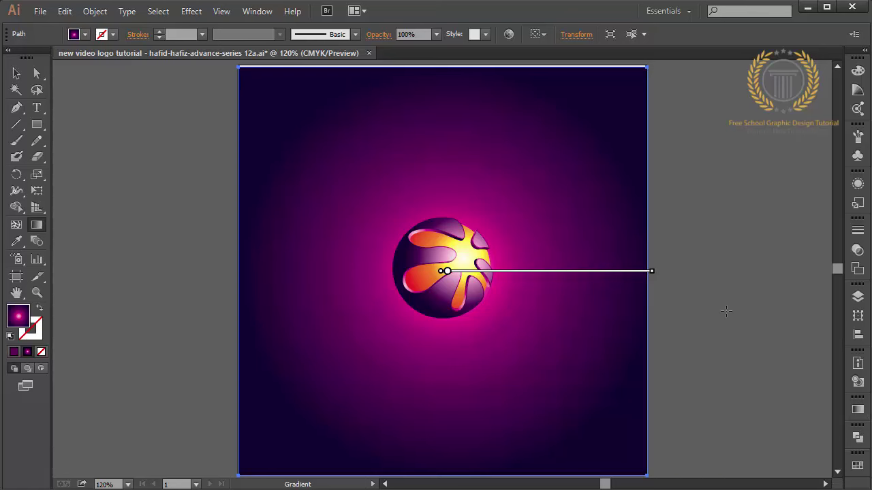
pyautogui.click(16, 74)
# Stretch the background rectangle's top edge up to the artboard's top edge
pyautogui.click(170, 180)
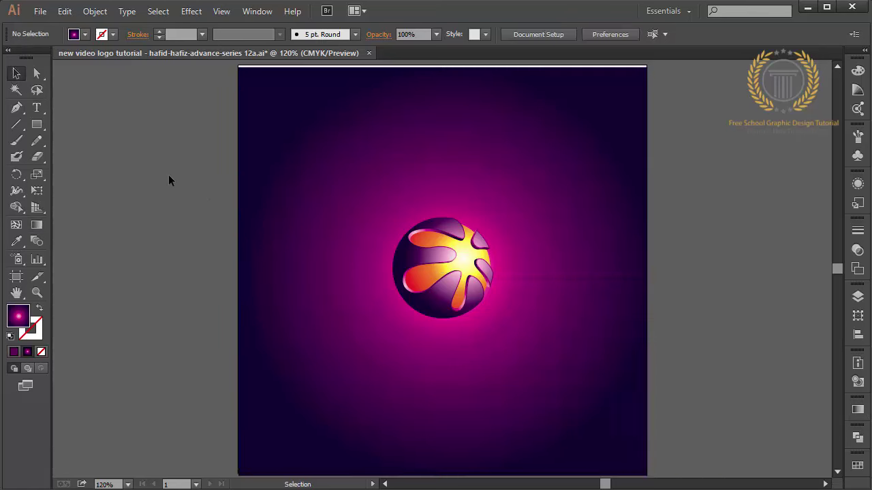
pyautogui.hotkey('ctrl', '+')
pyautogui.hotkey('ctrl', '-')
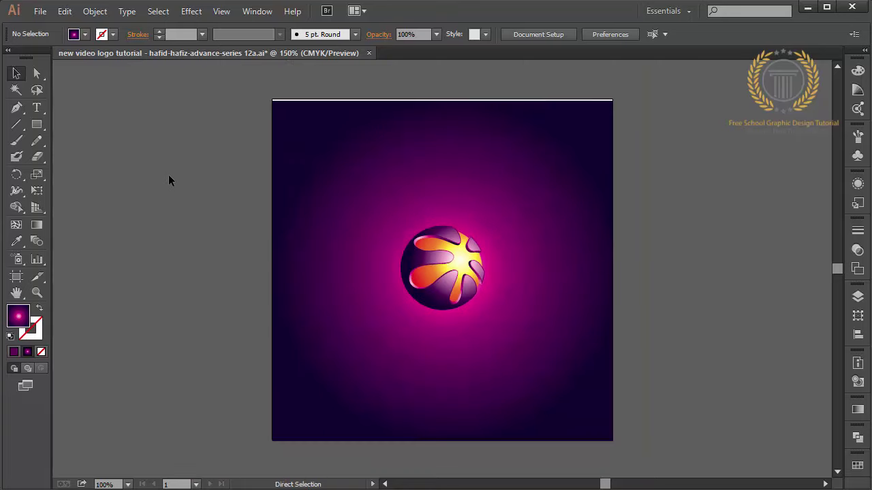
pyautogui.hotkey('ctrl', '+')
pyautogui.hotkey('ctrl', '+')
pyautogui.hotkey('ctrl', '-')
pyautogui.hotkey('ctrl', '-')
pyautogui.click(494, 158)
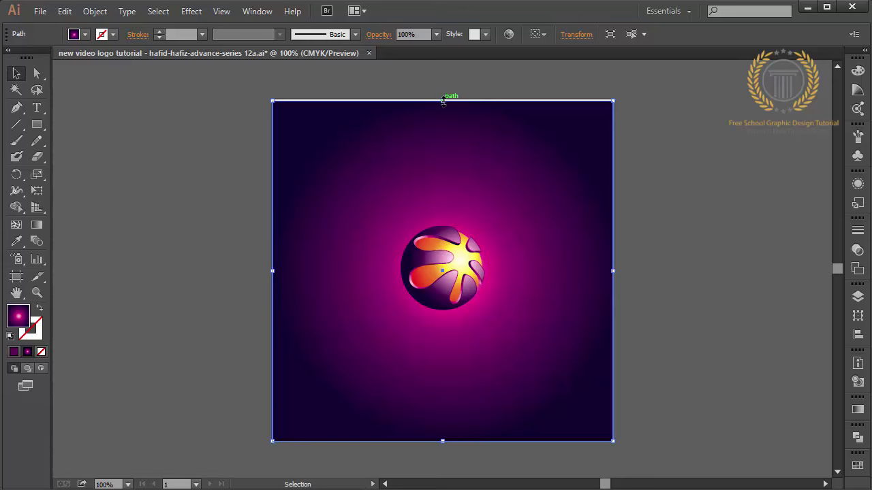
pyautogui.moveTo(442, 100)
pyautogui.mouseDown()
pyautogui.moveTo(443, 92)
pyautogui.moveTo(443, 100)
pyautogui.mouseUp()
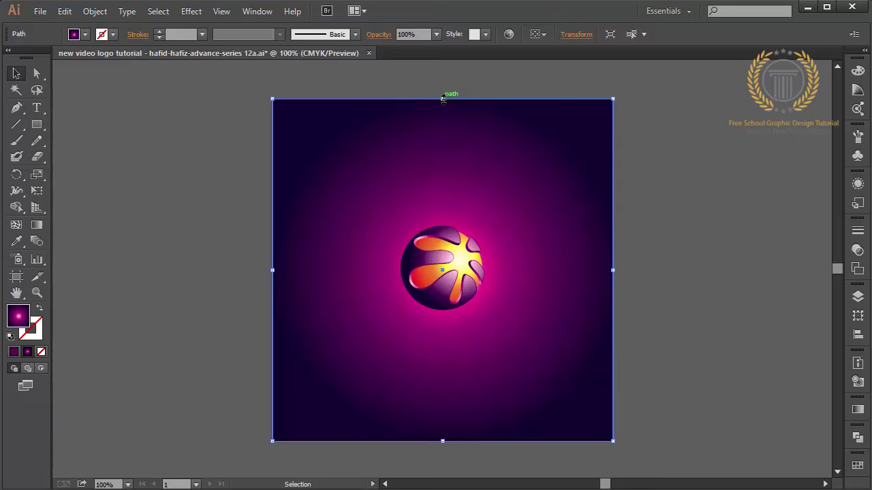
pyautogui.click(706, 223)
# Zoom in closer on the sphere to inspect the sphere group and background
pyautogui.hotkey('ctrl', '+')
pyautogui.hotkey('ctrl', '+')
pyautogui.hotkey('ctrl', '+')
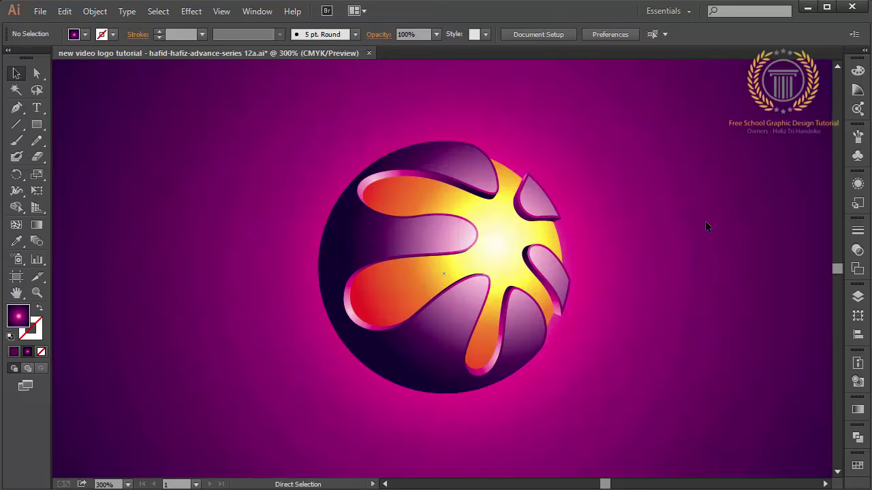
pyautogui.hotkey('ctrl', '-')
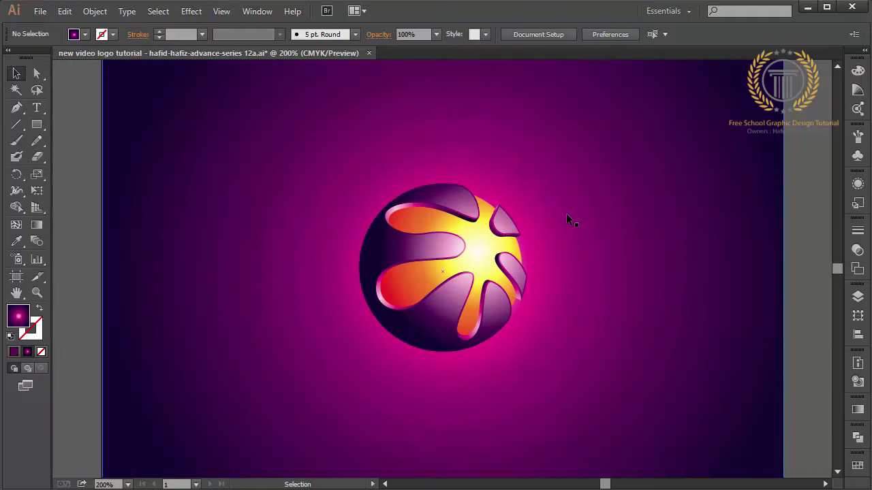
pyautogui.click(474, 250)
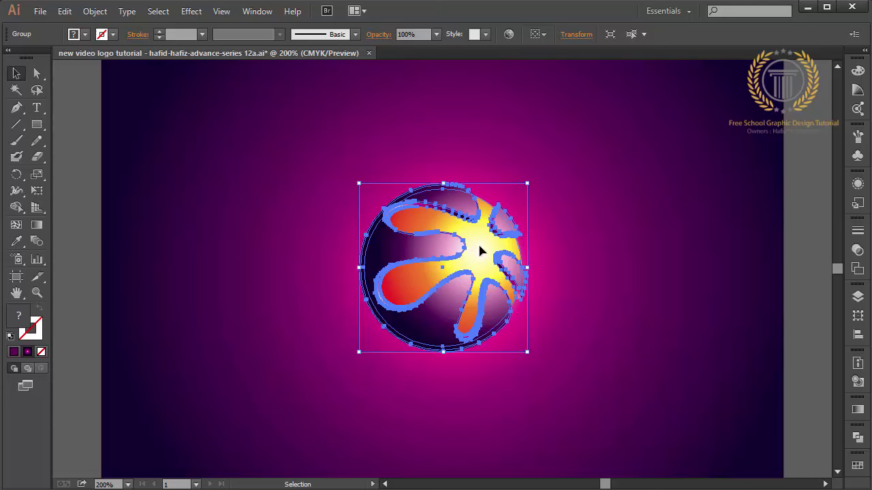
pyautogui.click(632, 293)
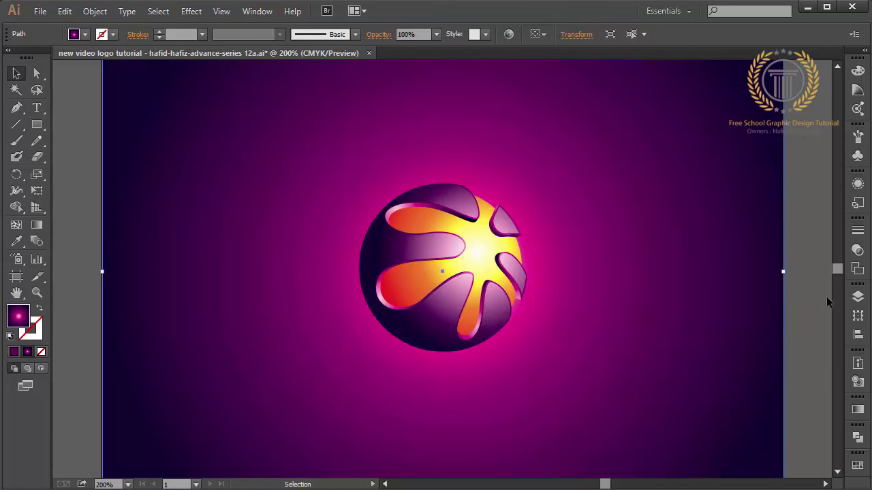
pyautogui.click(810, 294)
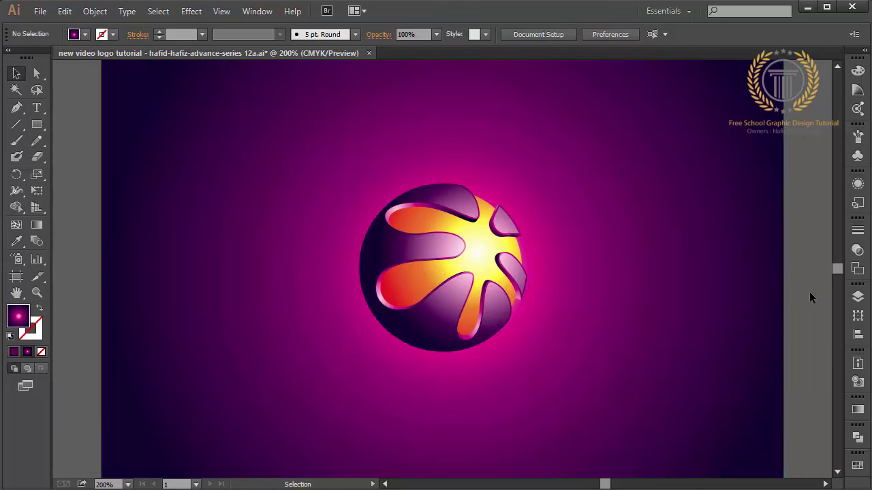
pyautogui.press('a')
pyautogui.hotkey('ctrl', '+')
pyautogui.hotkey('ctrl', '+')
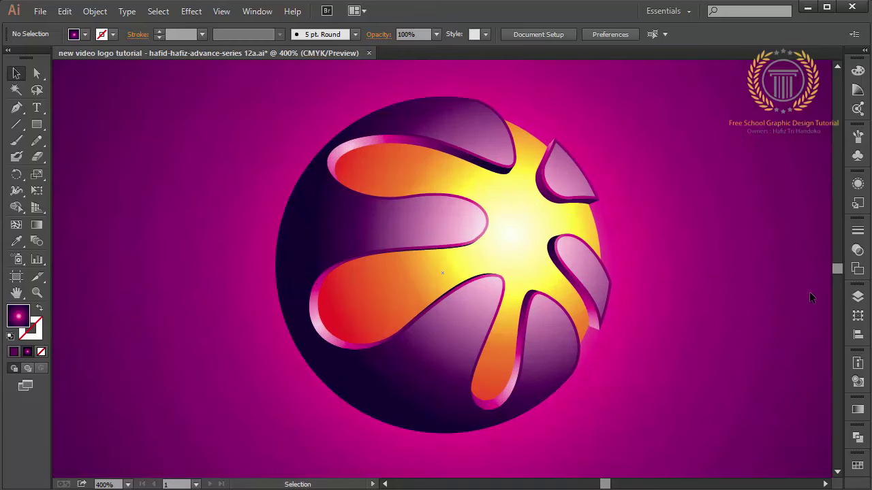
# Ungroup the sphere's shapes
pyautogui.click(17, 107)
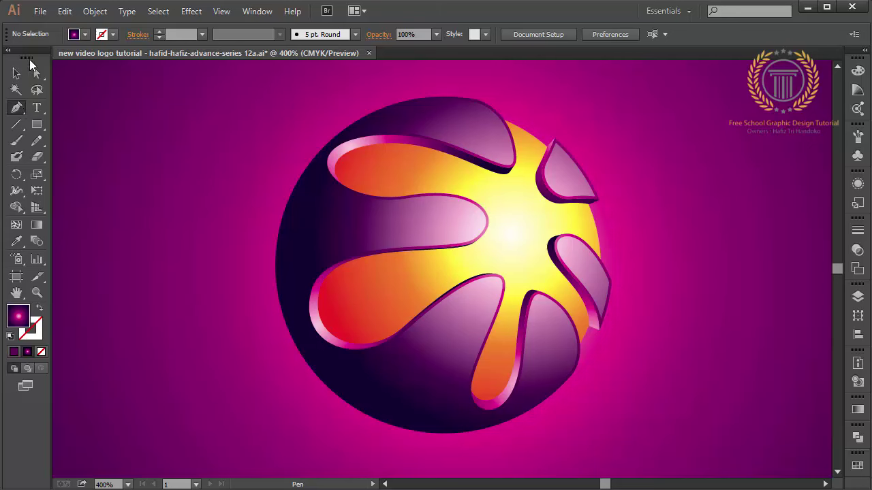
pyautogui.click(17, 75)
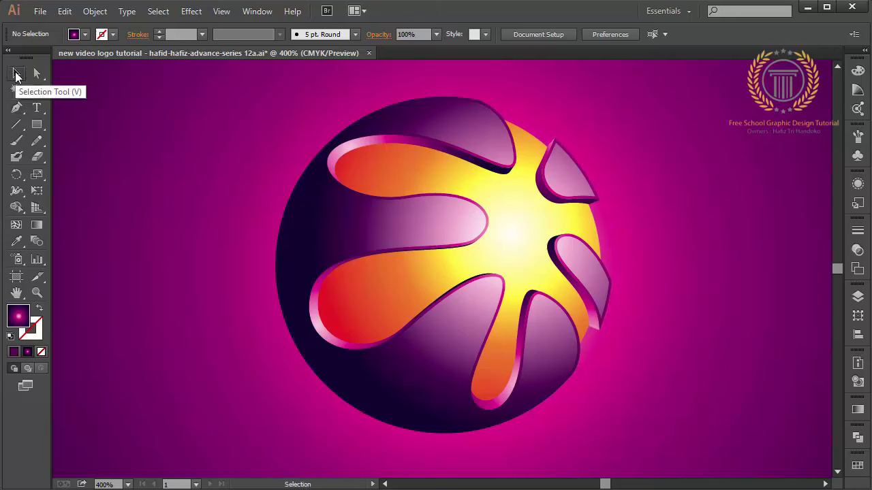
pyautogui.click(350, 148)
pyautogui.rightClick(350, 148)
pyautogui.click(391, 228)
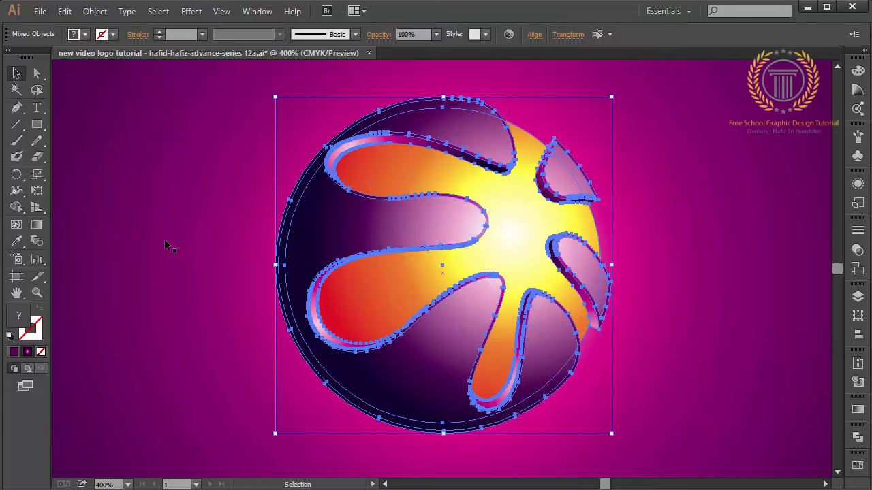
pyautogui.click(170, 243)
# Copy the five petal cut-outs and paste the copies in front
pyautogui.click(368, 149)
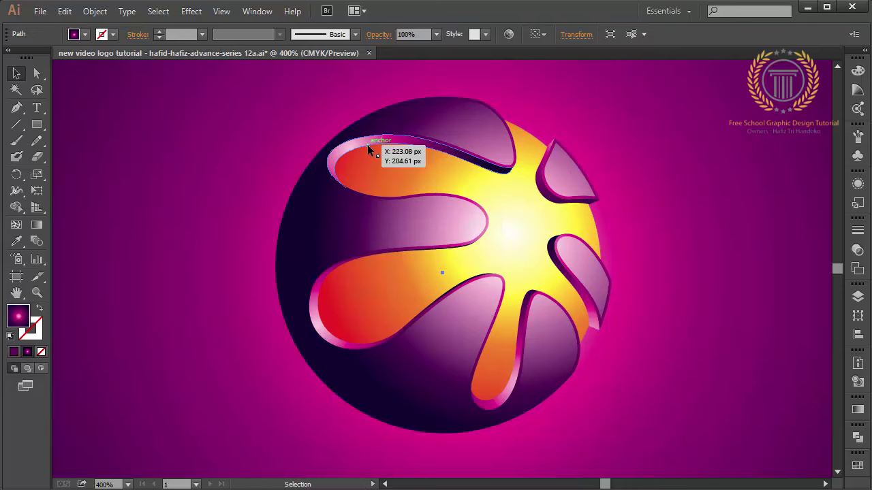
pyautogui.keyDown('shift'); pyautogui.click(327, 296); pyautogui.keyUp('shift')
pyautogui.keyDown('shift'); pyautogui.click(554, 199); pyautogui.keyUp('shift')
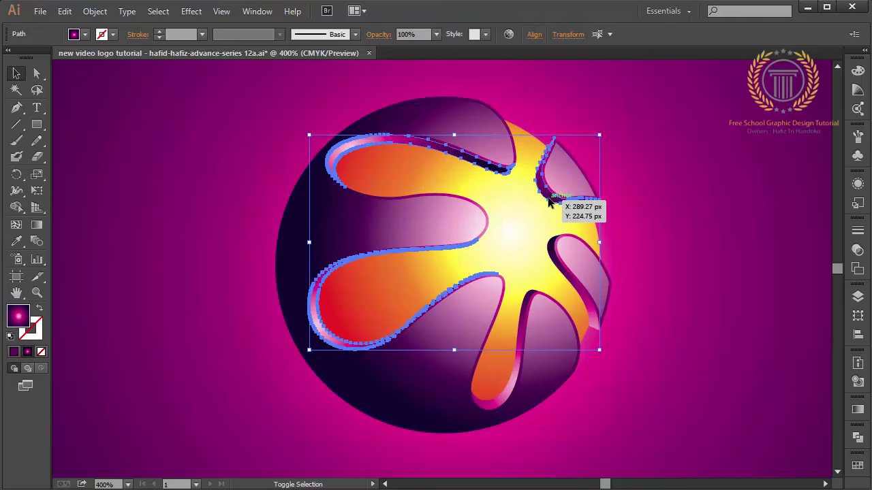
pyautogui.keyDown('shift'); pyautogui.click(561, 274); pyautogui.keyUp('shift')
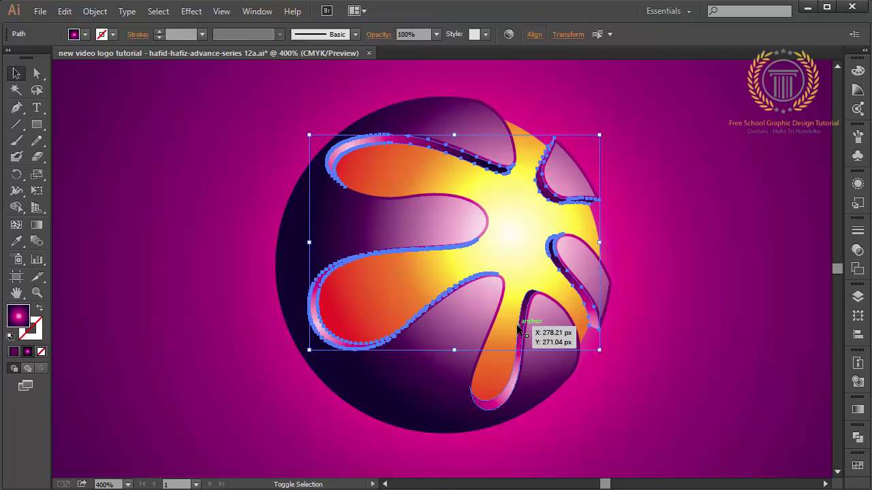
pyautogui.keyDown('shift'); pyautogui.click(522, 324); pyautogui.keyUp('shift')
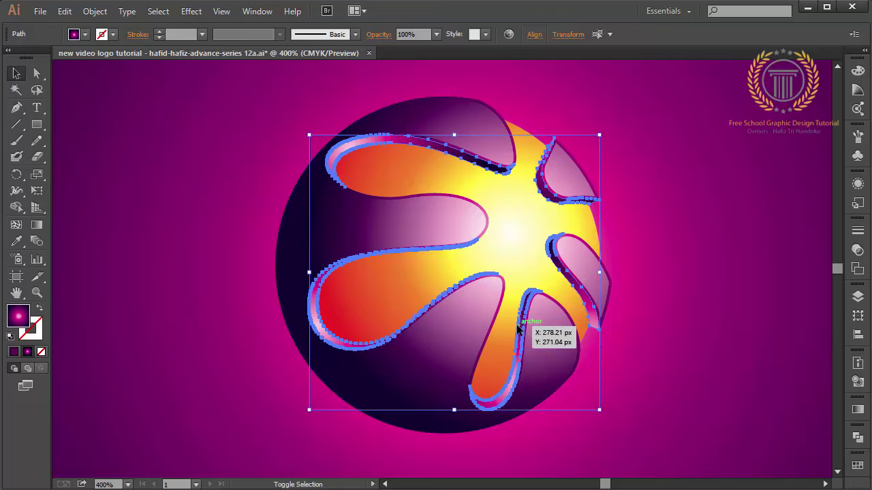
pyautogui.click(64, 12)
pyautogui.click(72, 77)
pyautogui.click(64, 12)
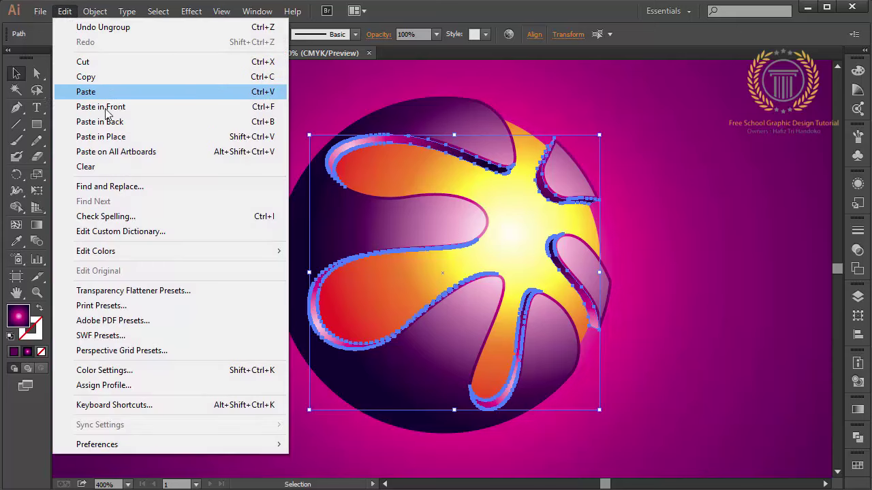
pyautogui.click(107, 109)
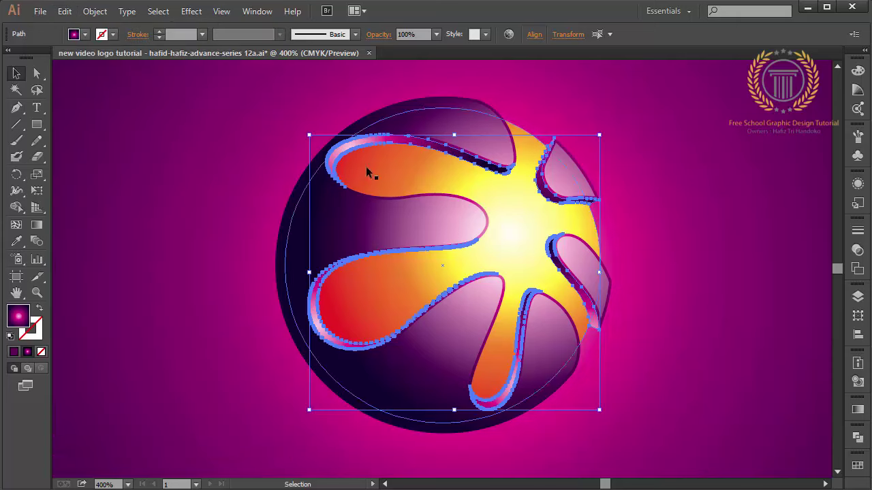
# Slightly enlarge the petal copies, send them and the sphere circle to the back, and regroup
pyautogui.moveTo(310, 272); pyautogui.dragTo(316, 272)
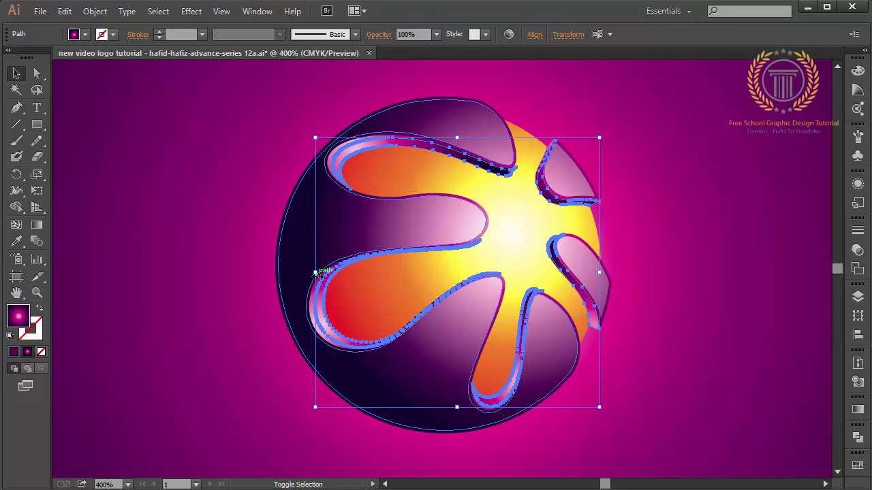
pyautogui.keyDown('shift'); pyautogui.click(530, 236); pyautogui.keyUp('shift')
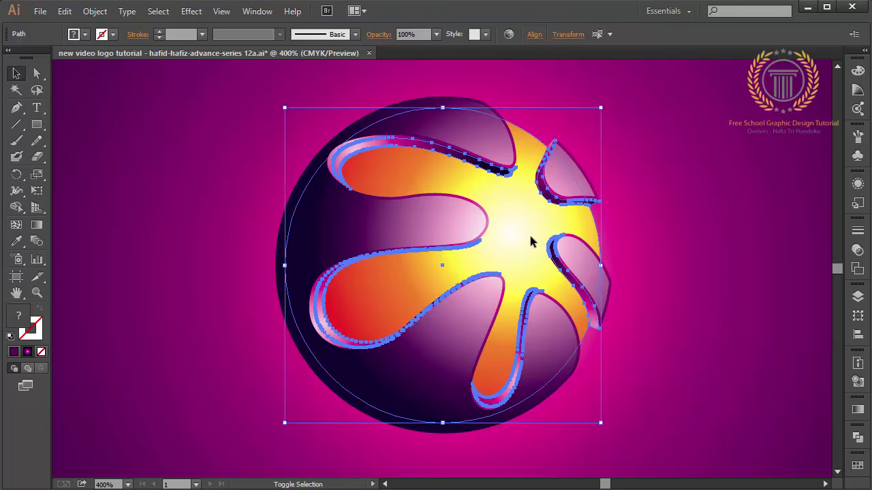
pyautogui.rightClick(695, 222)
pyautogui.moveTo(733, 401)
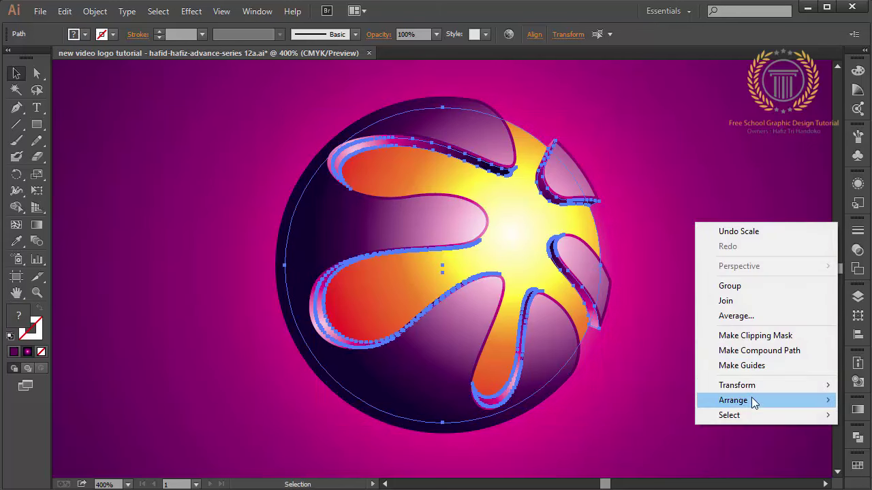
pyautogui.click(627, 445)
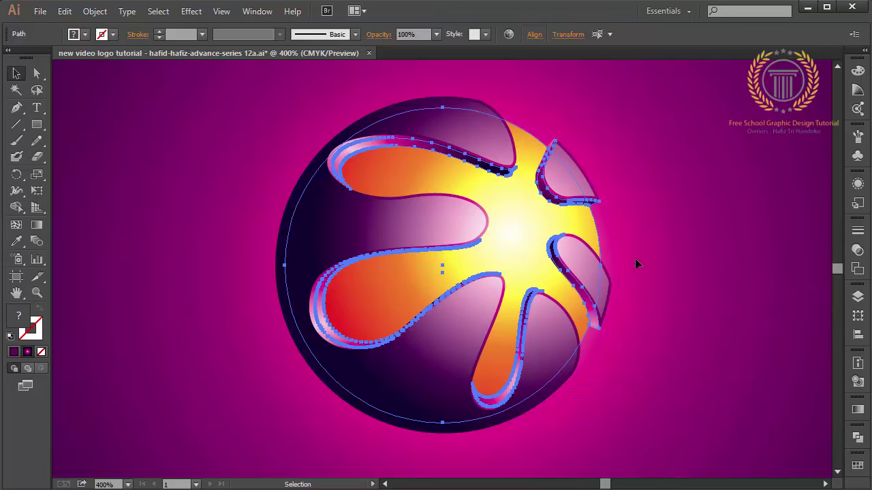
pyautogui.hotkey('ctrl', 'g')
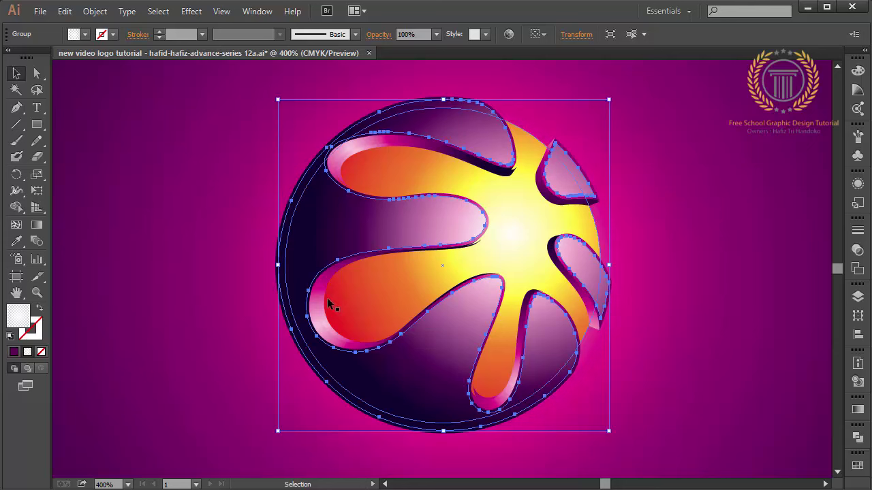
pyautogui.click(327, 300)
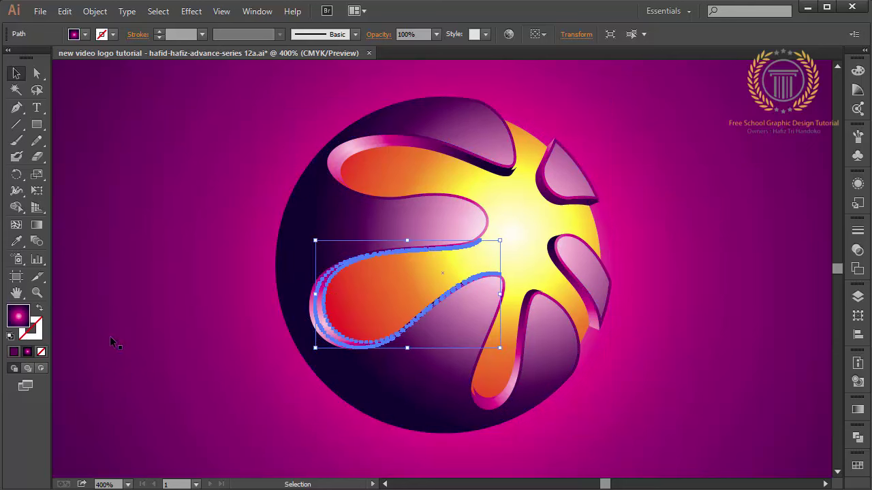
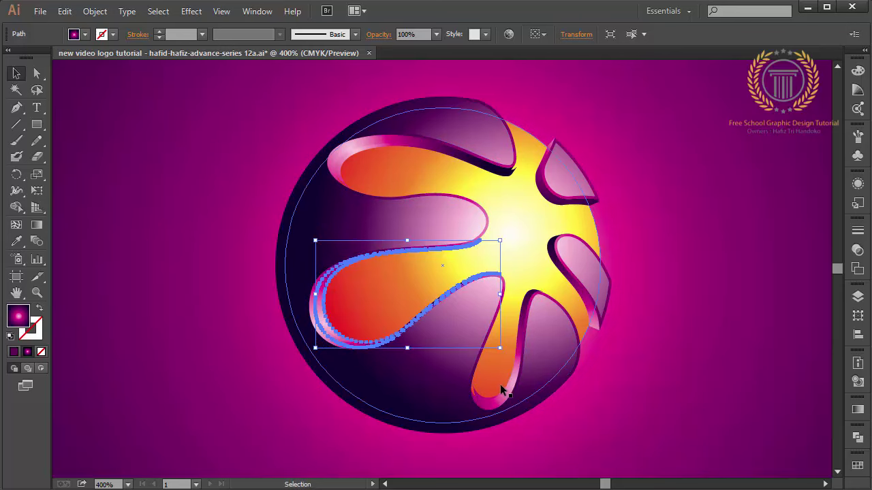
# Shift-select the shadow shapes behind the lower, right, top-right and top-left petals
pyautogui.keyDown('shift'); pyautogui.click(516, 348); pyautogui.keyUp('shift')
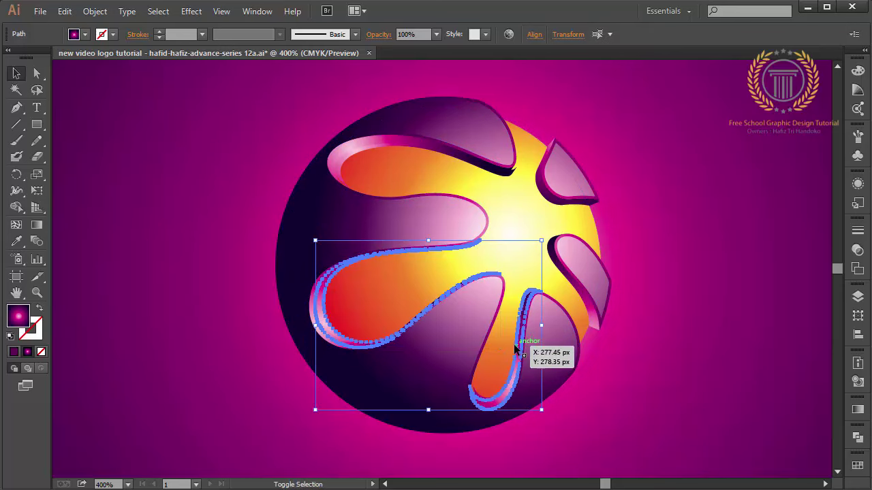
pyautogui.keyDown('shift'); pyautogui.click(570, 286); pyautogui.keyUp('shift')
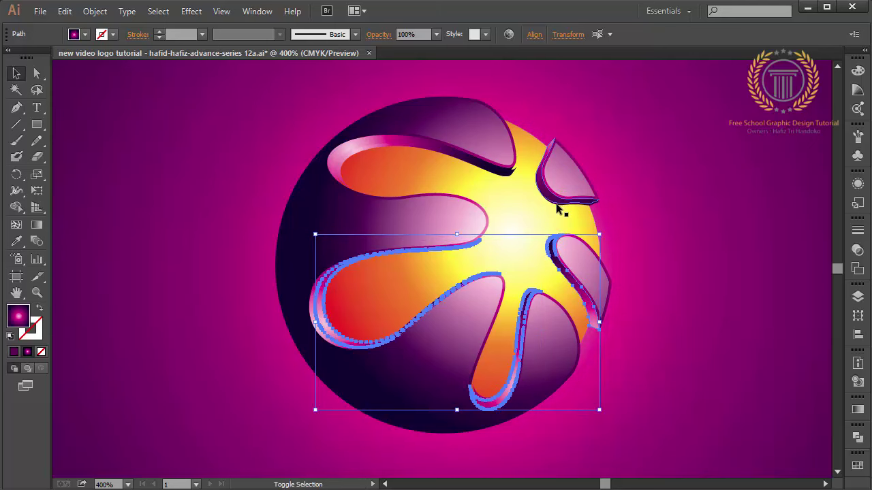
pyautogui.hotkey('ctrl', '+')
pyautogui.hotkey('ctrl', '+')
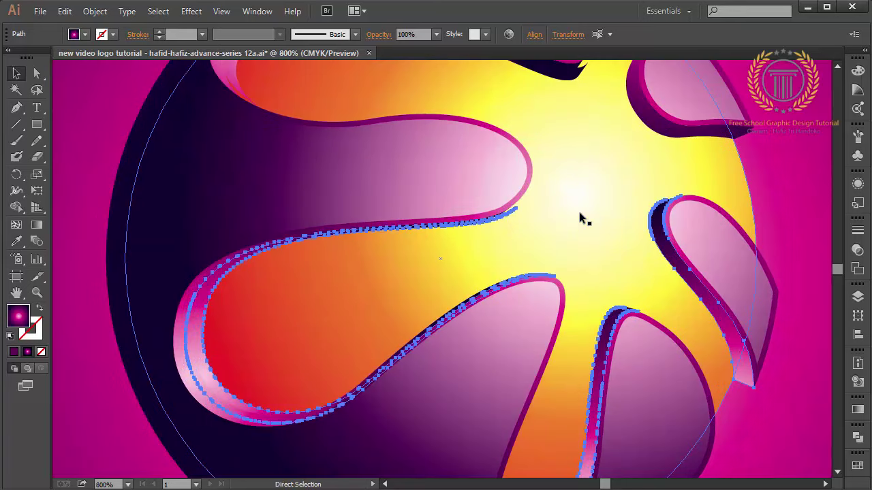
pyautogui.hotkey('ctrl', '-')
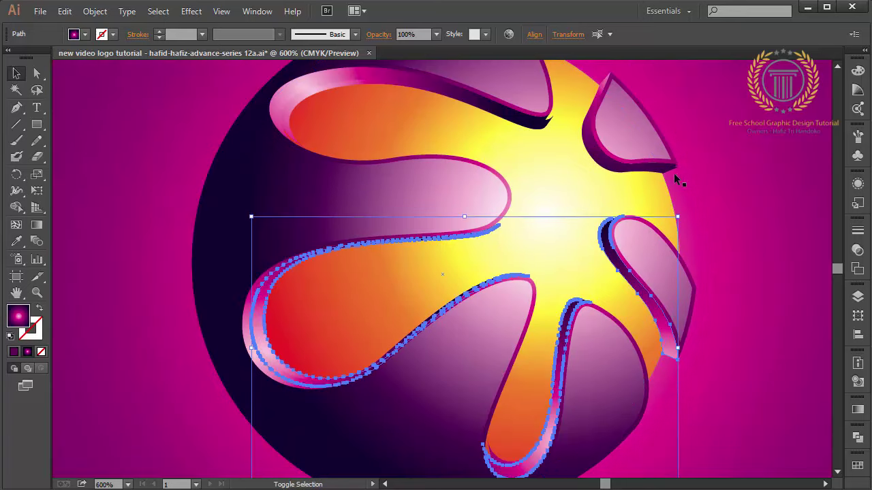
pyautogui.keyDown('shift'); pyautogui.click(673, 175); pyautogui.keyUp('shift')
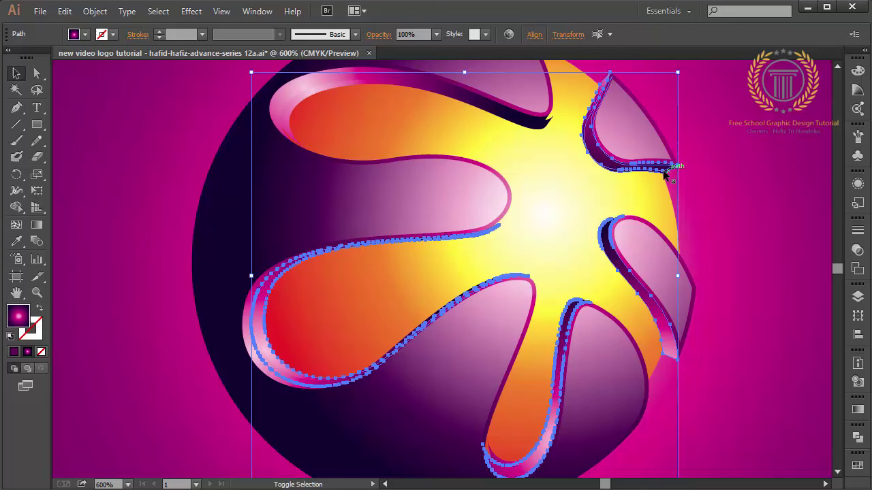
pyautogui.keyDown('shift'); pyautogui.click(528, 129); pyautogui.keyUp('shift')
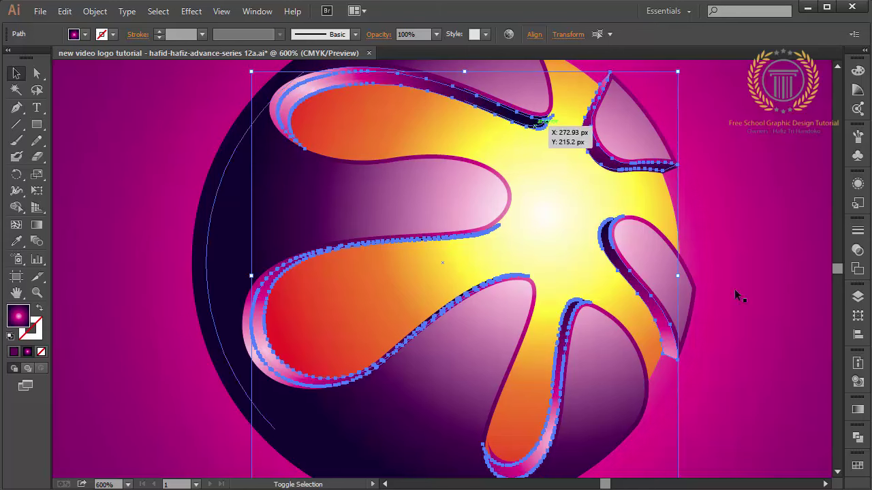
# Fill the selected petal shadows with the black swatch and deselect to review
pyautogui.click(857, 466)
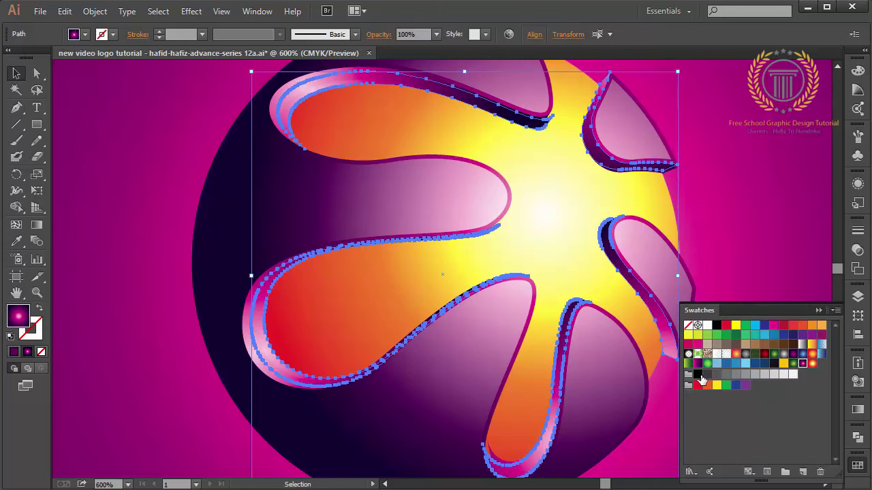
pyautogui.click(698, 375)
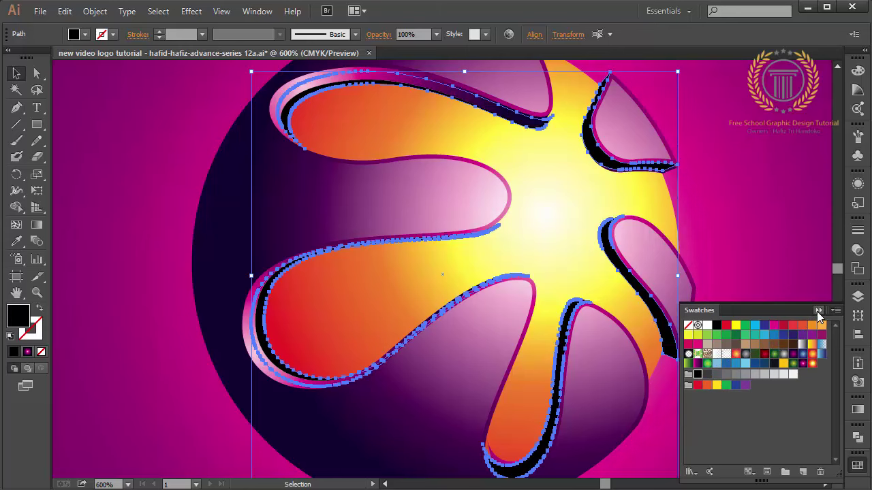
pyautogui.click(818, 311)
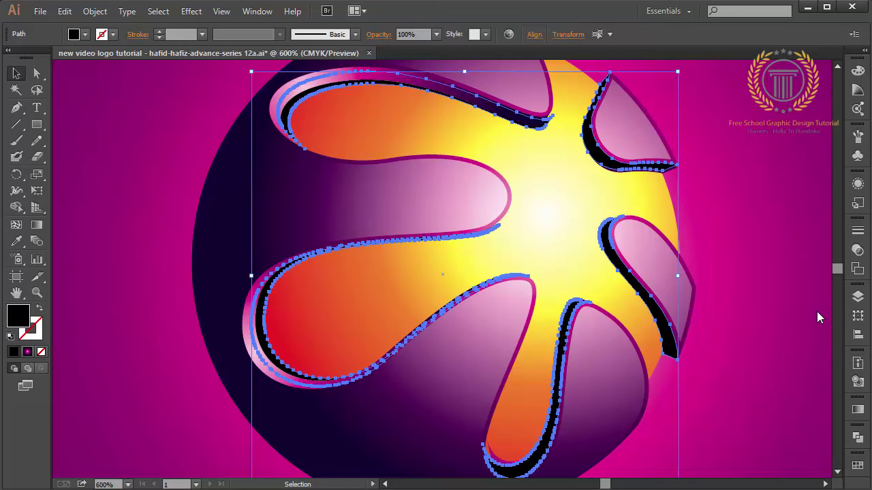
pyautogui.click(745, 329)
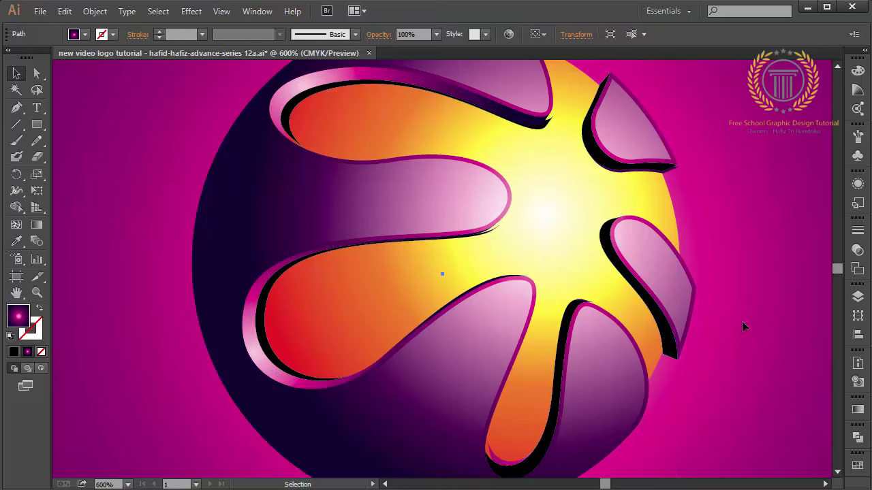
# Reselect the shadow shapes, including the bottom petal's, fill them black, then undo
pyautogui.keyDown('shift'); pyautogui.click(564, 412); pyautogui.keyUp('shift')
pyautogui.keyDown('shift'); pyautogui.click(508, 458); pyautogui.keyUp('shift')
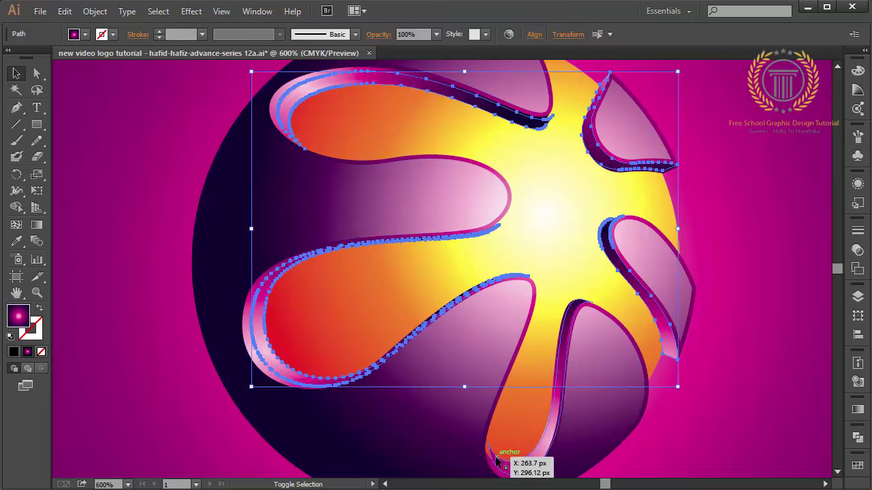
pyautogui.click(856, 464)
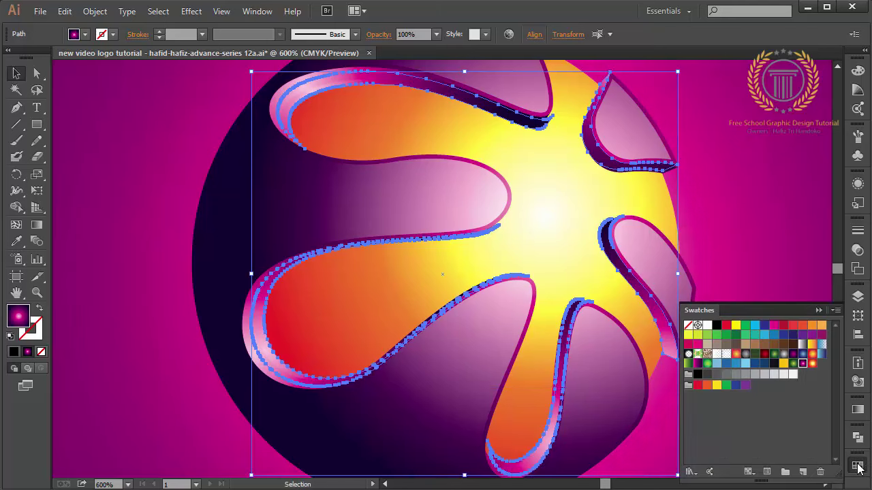
pyautogui.click(699, 374)
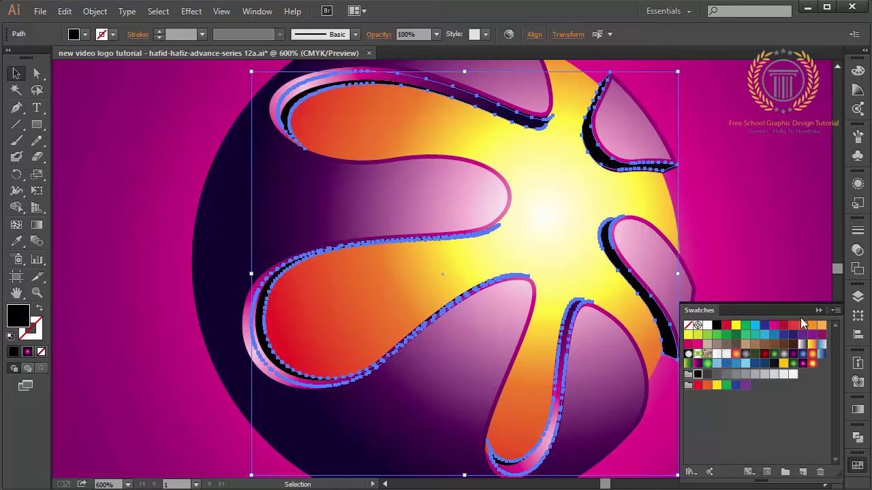
pyautogui.click(817, 312)
pyautogui.press('.')
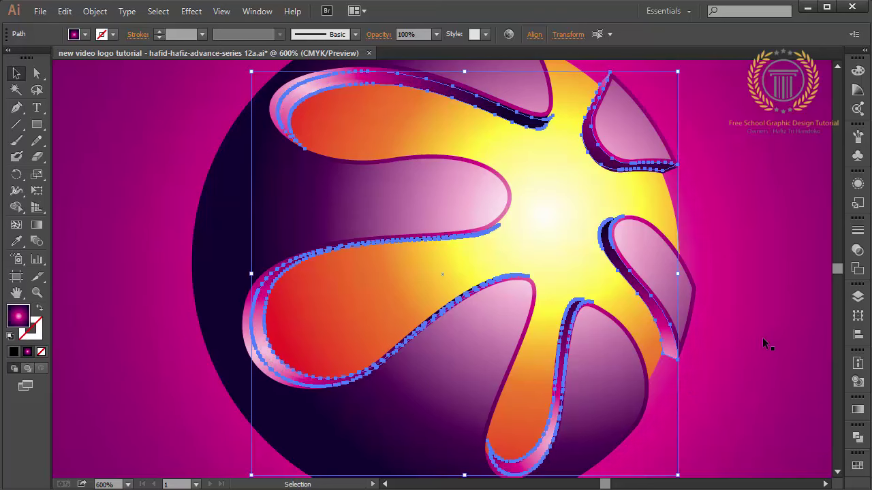
# Refine the shadow selection, fill it solid black, then zoom out and deselect
pyautogui.keyDown('shift'); pyautogui.click(682, 336); pyautogui.keyUp('shift')
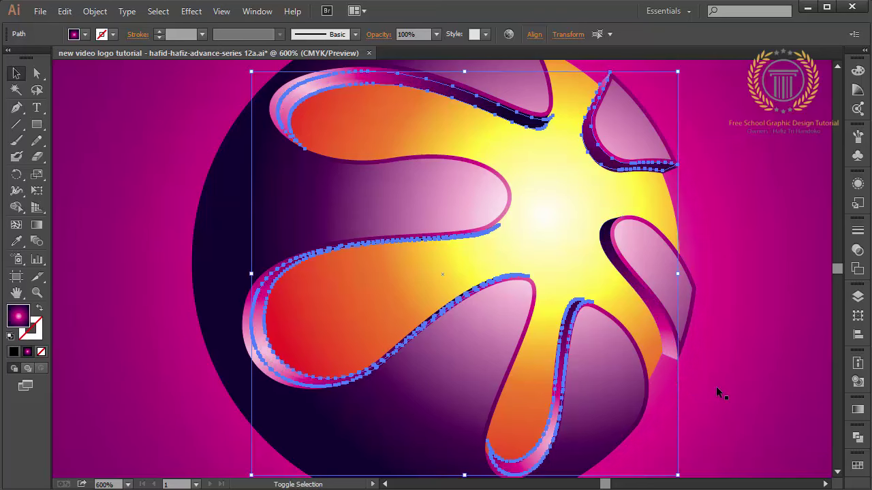
pyautogui.press('a')
pyautogui.hotkey('ctrl', '=')
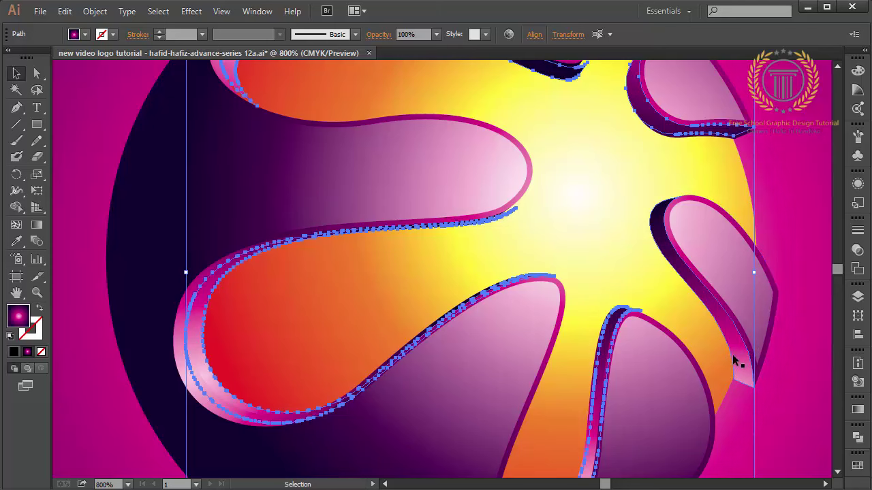
pyautogui.keyDown('shift'); pyautogui.click(743, 354); pyautogui.keyUp('shift')
pyautogui.click(858, 466)
pyautogui.click(697, 374)
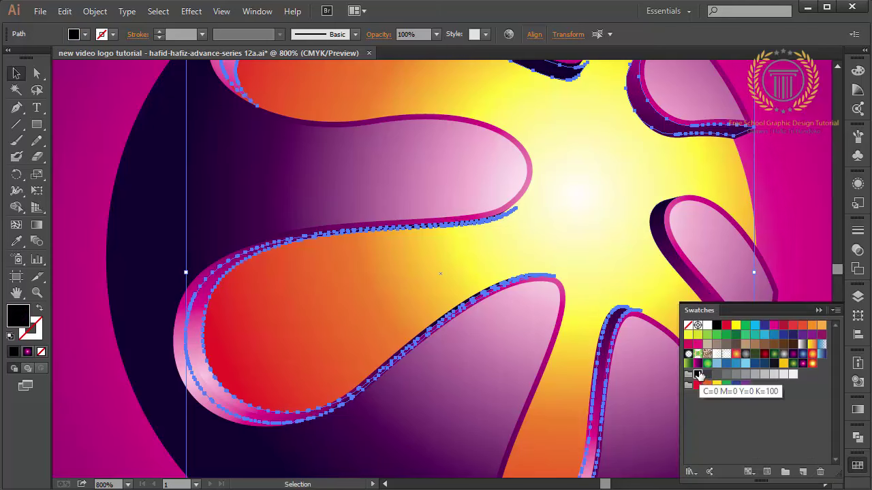
pyautogui.click(818, 310)
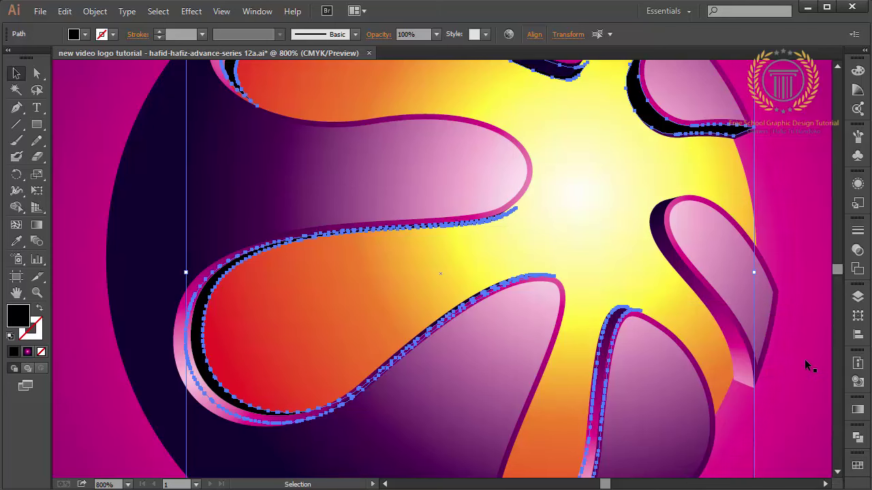
pyautogui.press('a')
pyautogui.hotkey('ctrl', '-')
pyautogui.press('v')
pyautogui.hotkey('ctrl', 'h')
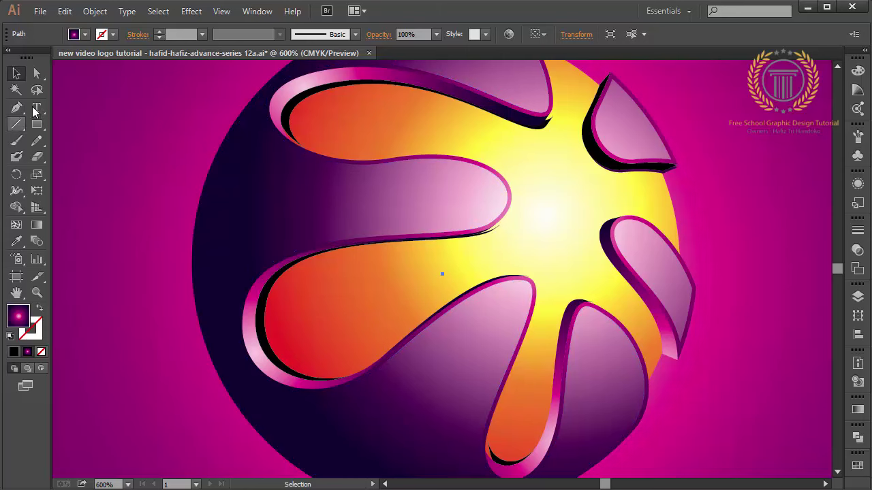
# Select the black shadow path behind the large left petal
pyautogui.click(37, 73)
pyautogui.click(501, 227)
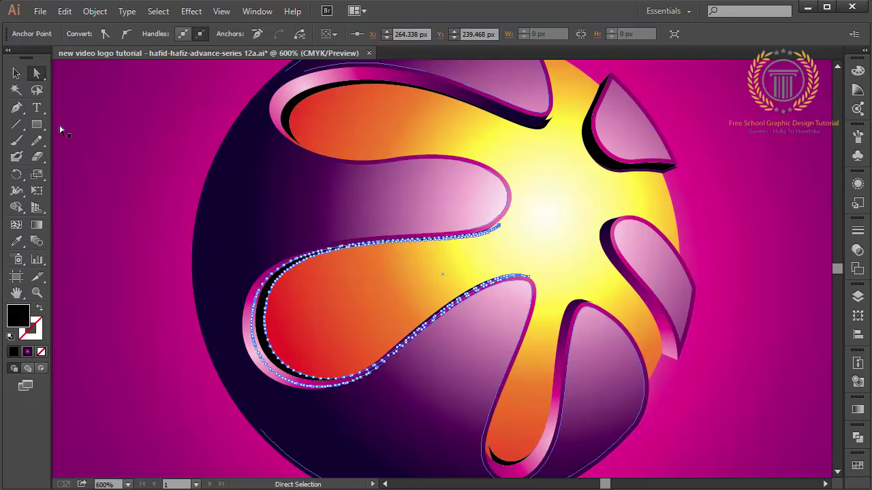
pyautogui.click(17, 73)
pyautogui.click(97, 145)
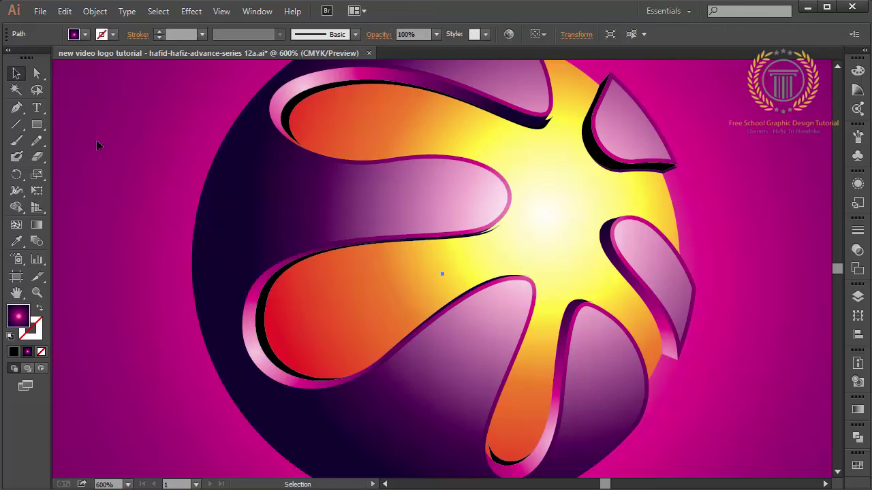
pyautogui.click(269, 283)
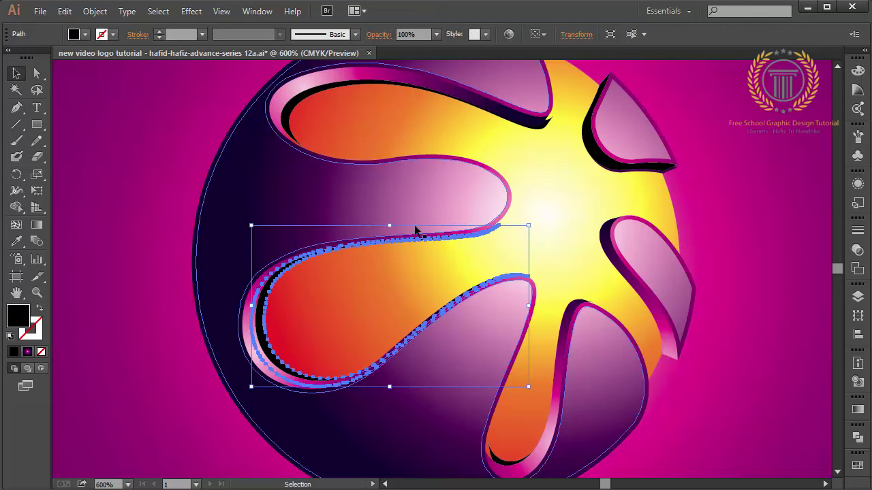
# Resize the left petal's shadow from its top, bottom and corners to fit beneath the petal
pyautogui.moveTo(389, 226); pyautogui.dragTo(391, 221)
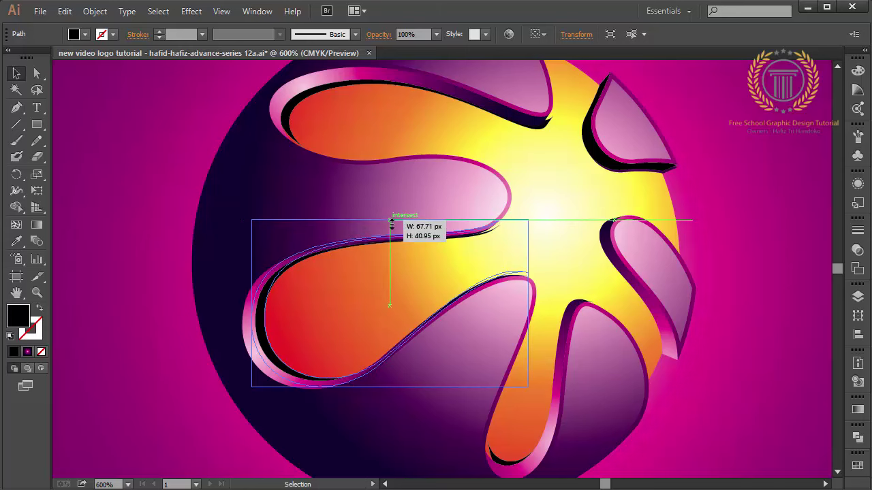
pyautogui.moveTo(391, 222); pyautogui.dragTo(389, 219)
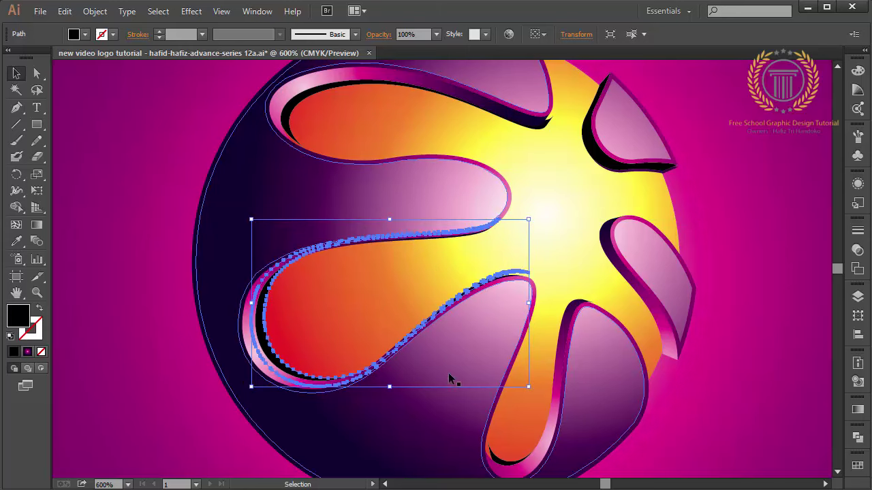
pyautogui.moveTo(391, 387); pyautogui.dragTo(395, 399)
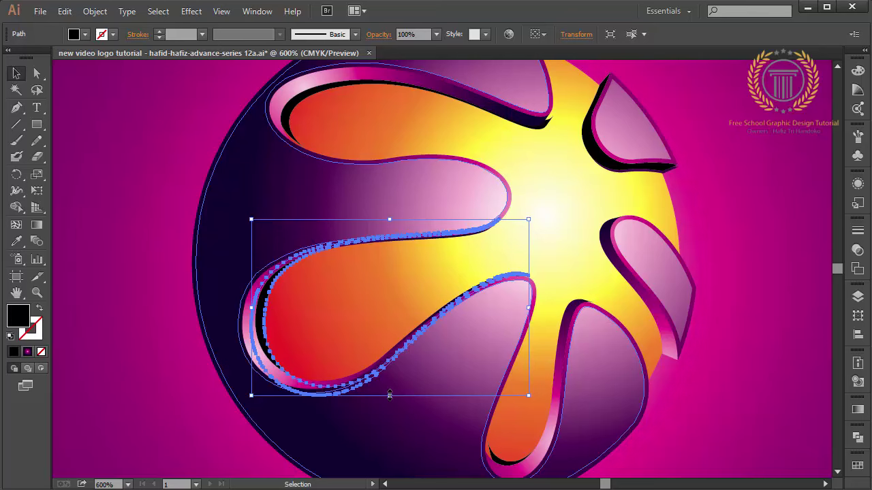
pyautogui.moveTo(389, 396); pyautogui.dragTo(389, 401)
pyautogui.moveTo(528, 400); pyautogui.dragTo(526, 408)
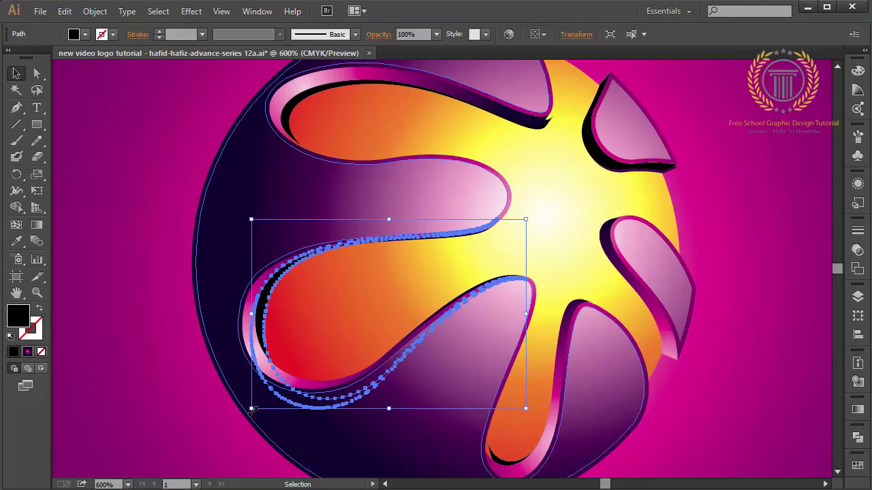
pyautogui.moveTo(252, 411); pyautogui.dragTo(252, 396)
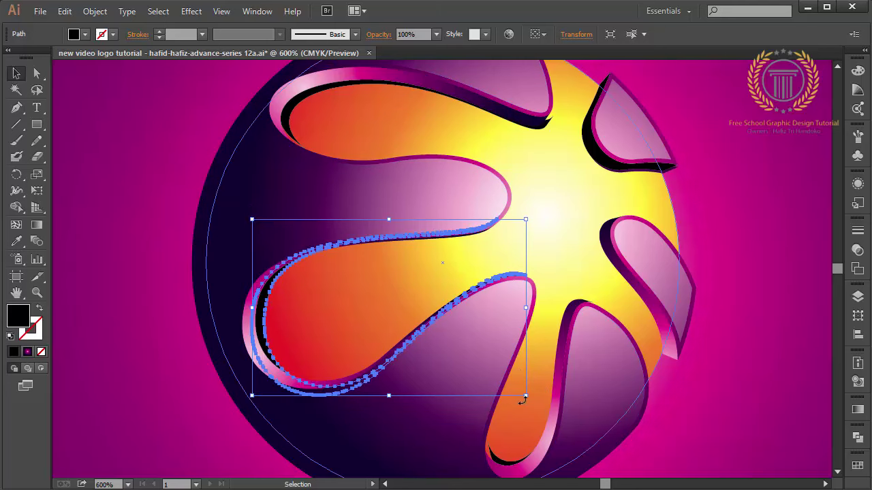
pyautogui.moveTo(529, 397); pyautogui.dragTo(523, 402)
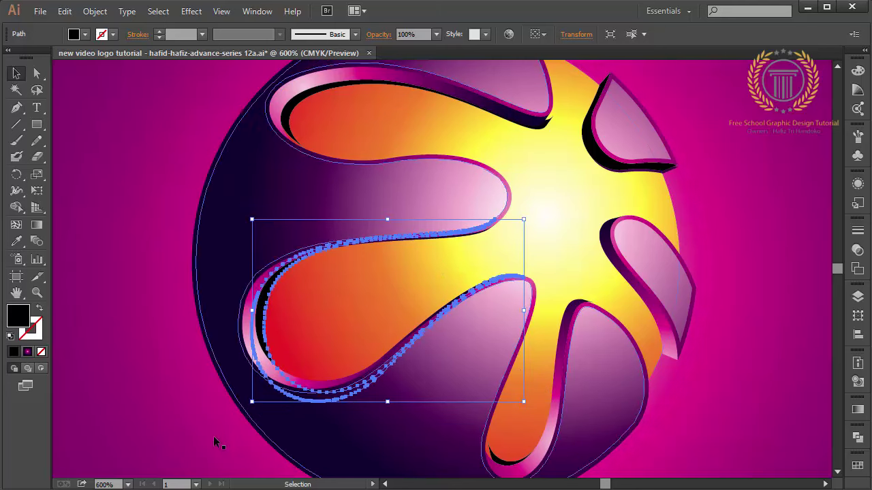
pyautogui.click(105, 396)
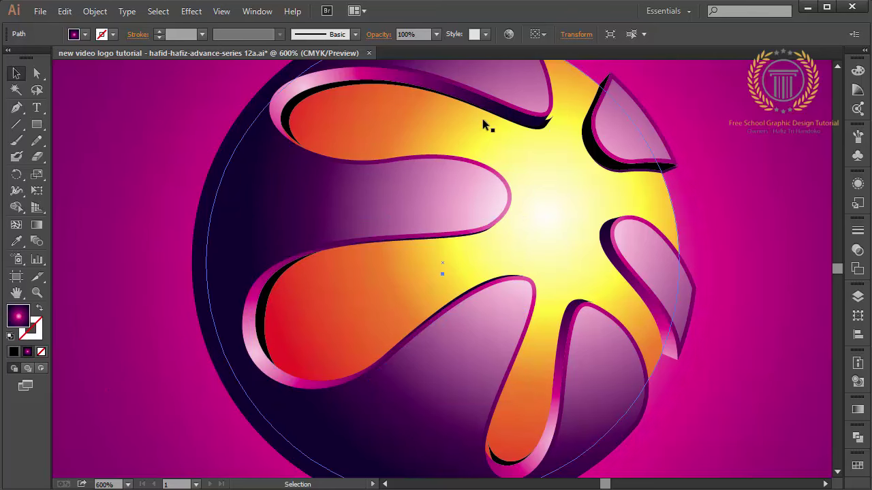
# Select the top petal's black shadow and shrink it slightly inward
pyautogui.click(549, 127)
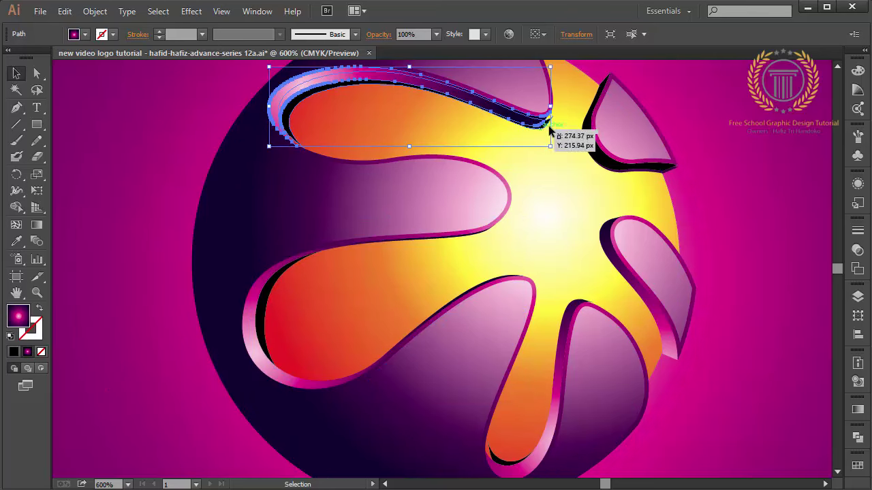
pyautogui.click(549, 126)
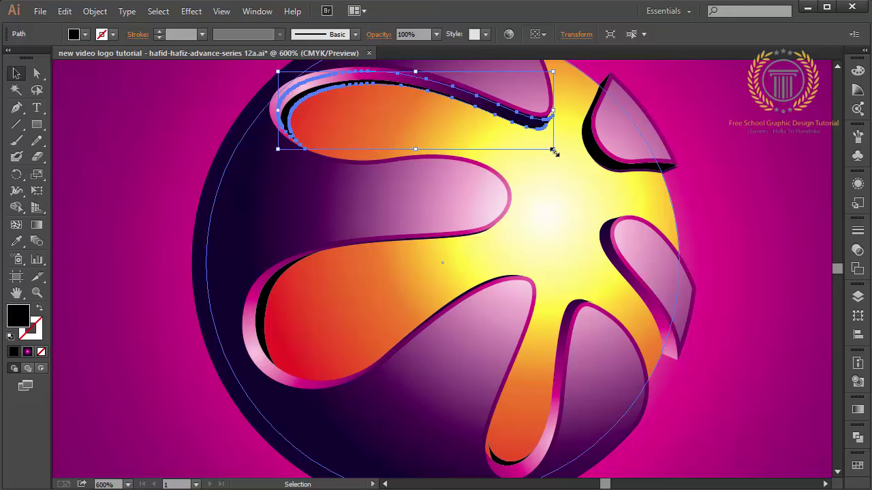
pyautogui.moveTo(553, 152); pyautogui.dragTo(551, 146)
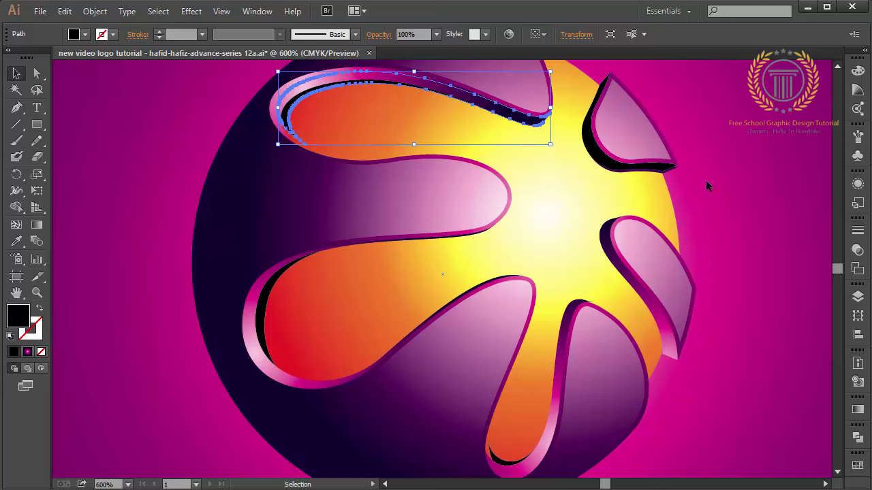
# Sample the sphere's pink gradient onto the top-right shadow and resize the top-left petal's shadow
pyautogui.click(597, 167)
pyautogui.click(596, 167)
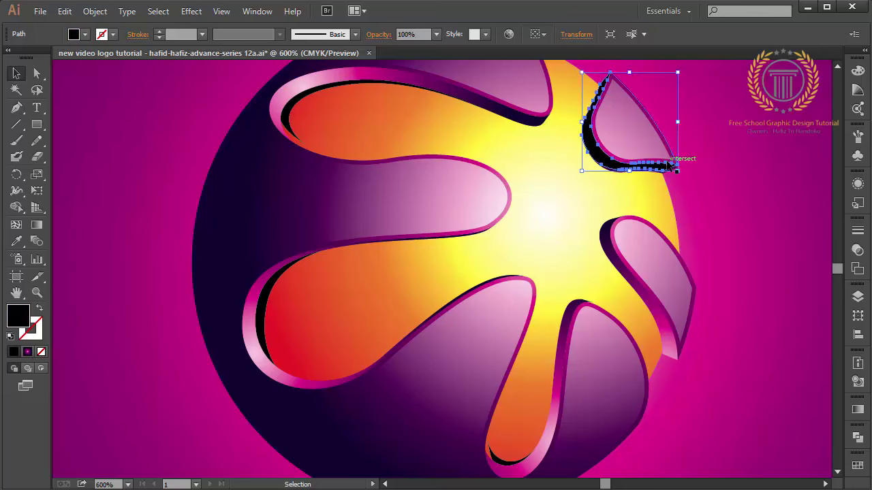
pyautogui.click(17, 241)
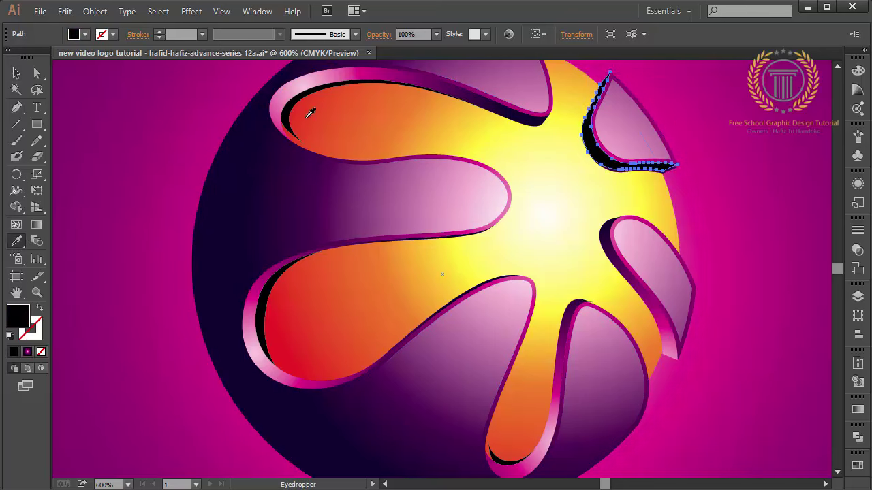
pyautogui.click(271, 94)
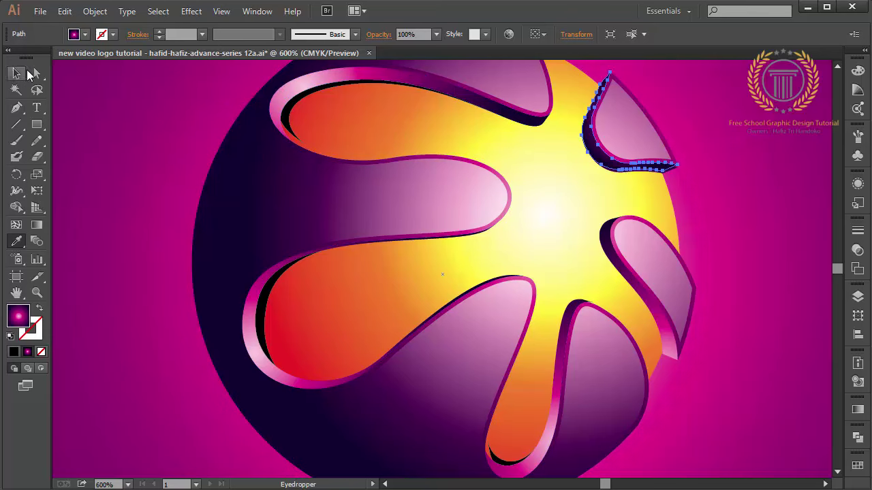
pyautogui.click(16, 73)
pyautogui.click(306, 92)
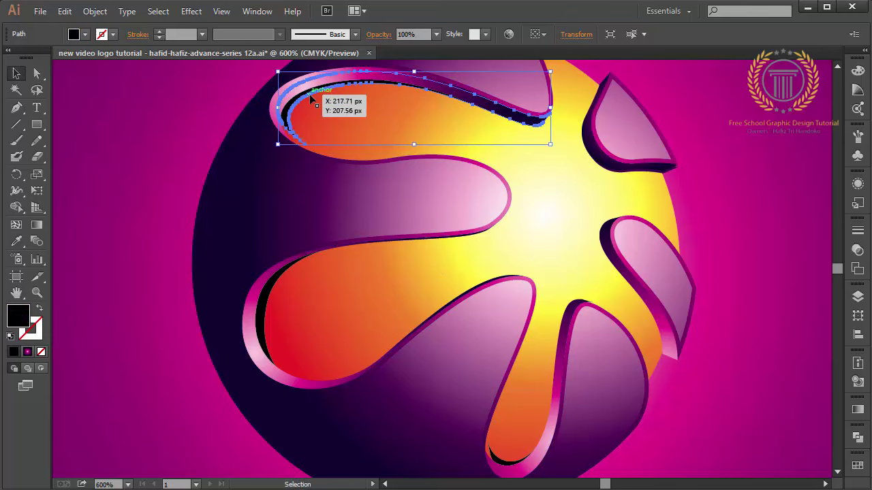
pyautogui.moveTo(276, 147); pyautogui.dragTo(269, 145)
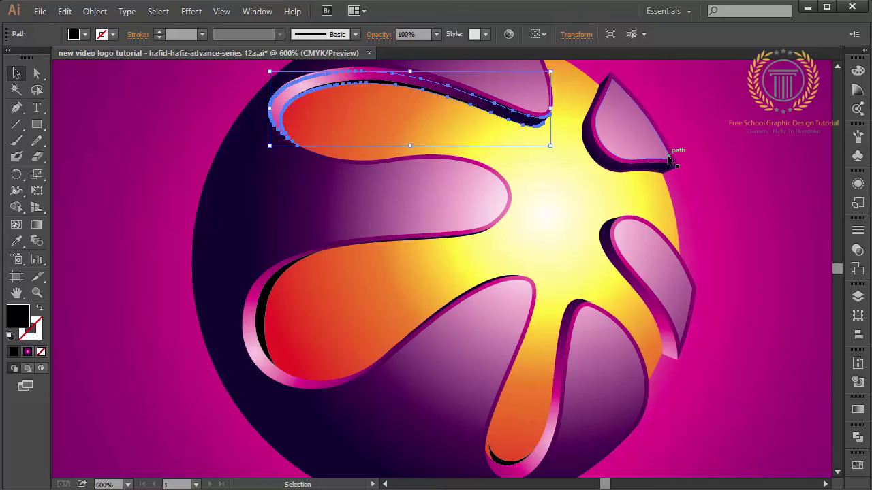
# Reselect the top-right petal's shadow and sample the sphere's dark gradient onto it
pyautogui.click(729, 158)
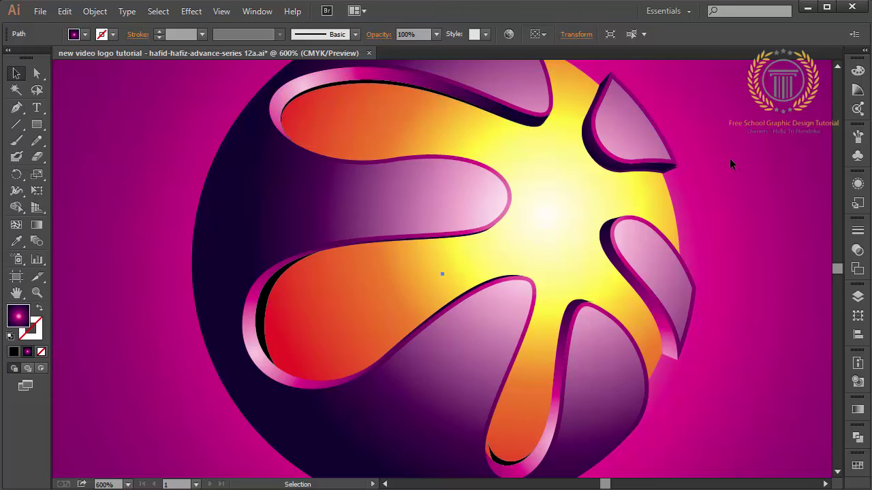
pyautogui.click(637, 173)
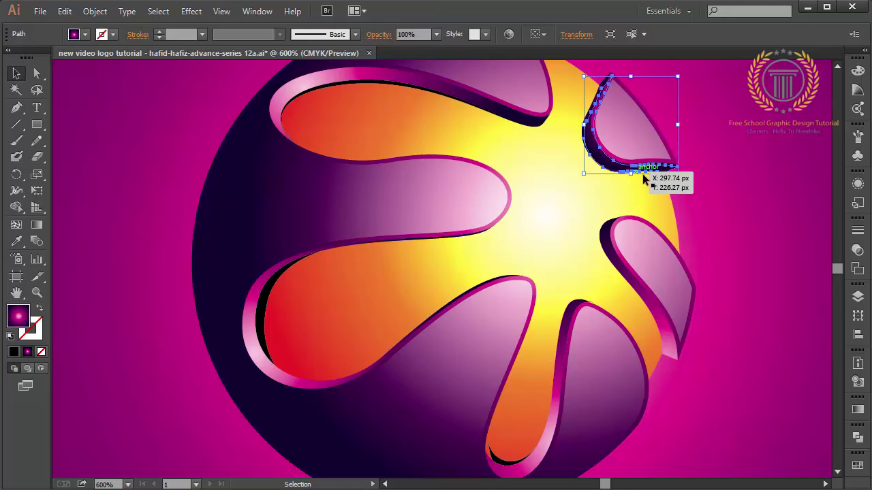
pyautogui.click(698, 203)
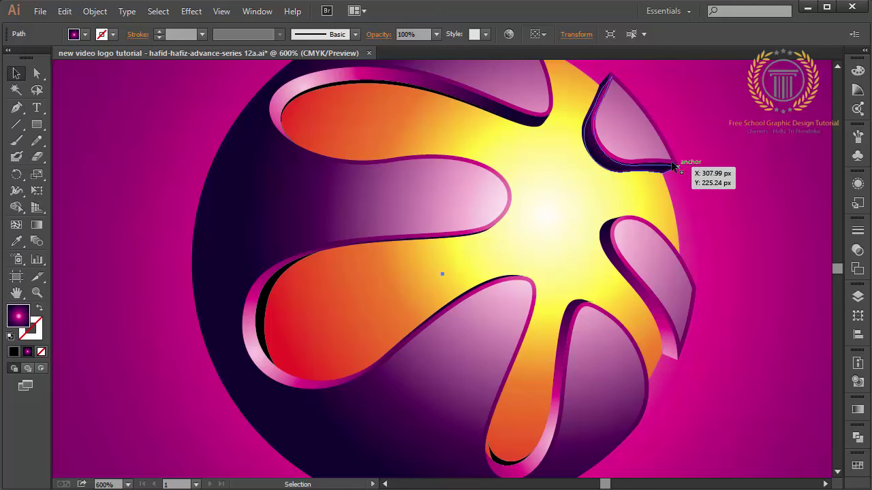
pyautogui.click(605, 86)
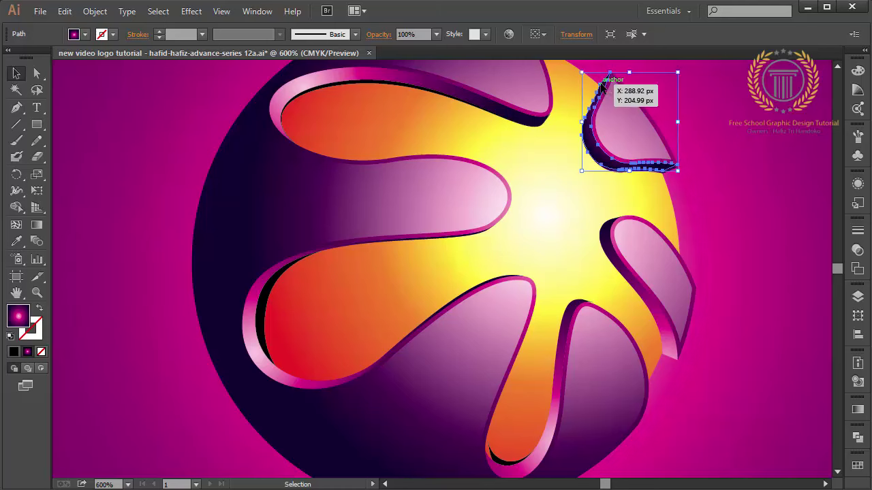
pyautogui.click(19, 245)
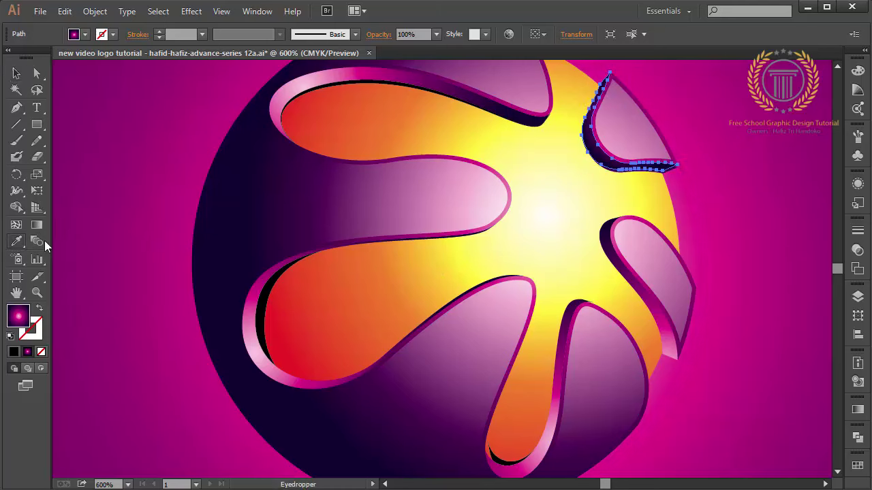
pyautogui.click(196, 238)
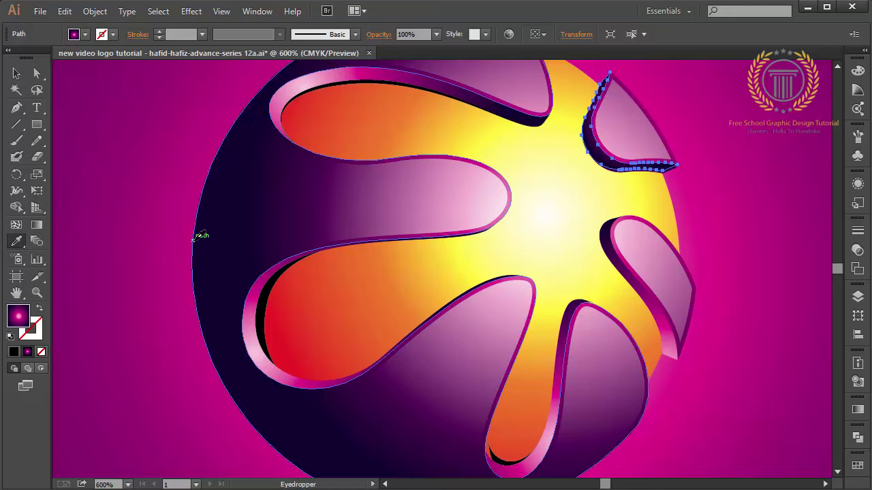
pyautogui.click(16, 73)
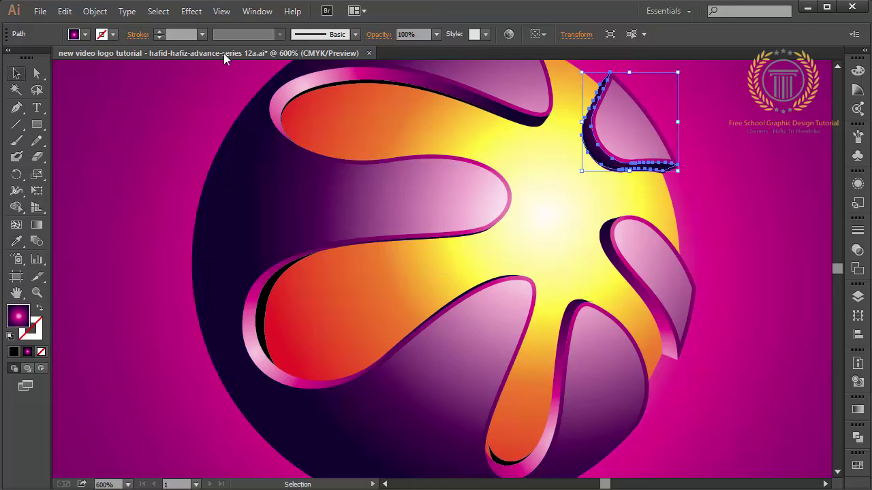
# Undo an accidental move of the dark outline and run its gradient from top tip to bottom edge
pyautogui.click(722, 179)
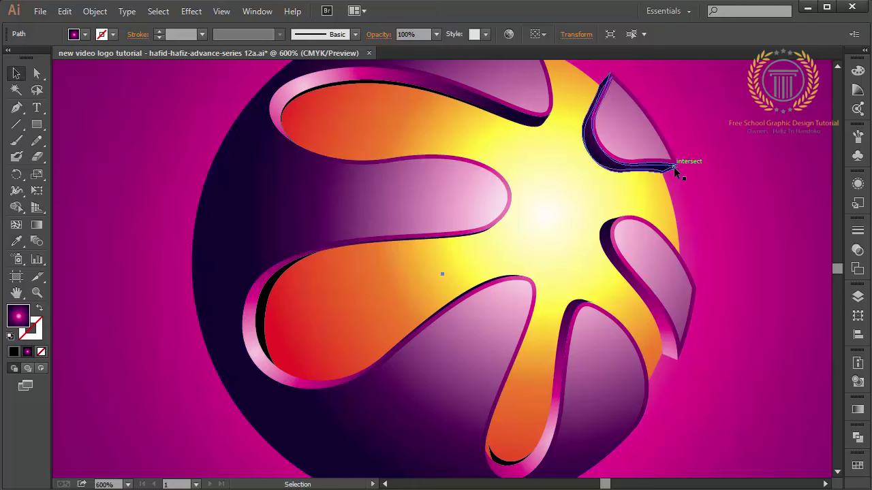
pyautogui.moveTo(677, 171); pyautogui.dragTo(668, 230)
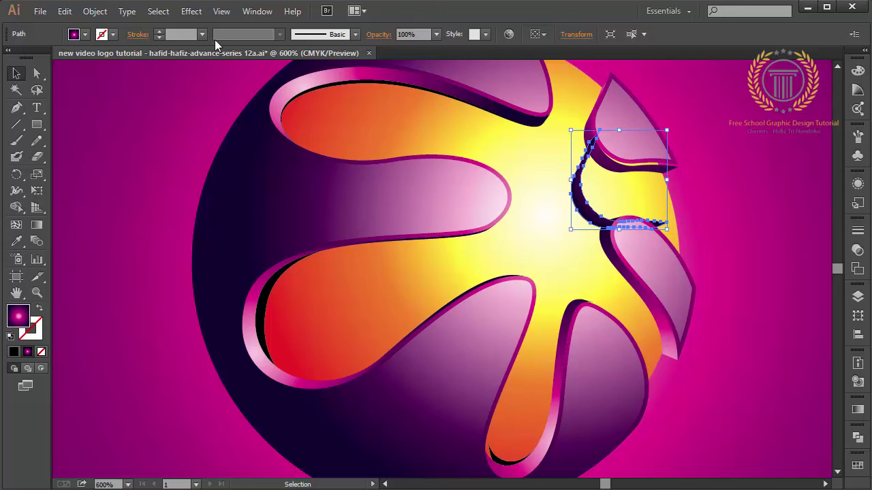
pyautogui.click(64, 12)
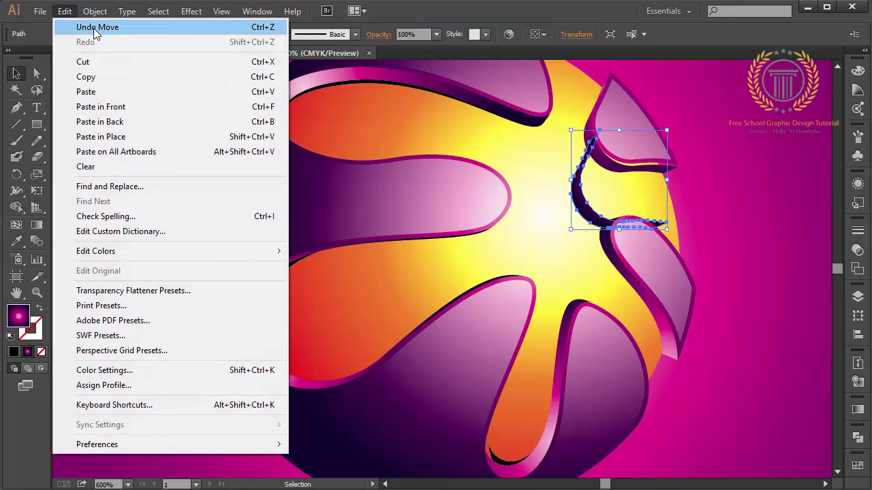
pyautogui.click(75, 27)
pyautogui.click(37, 225)
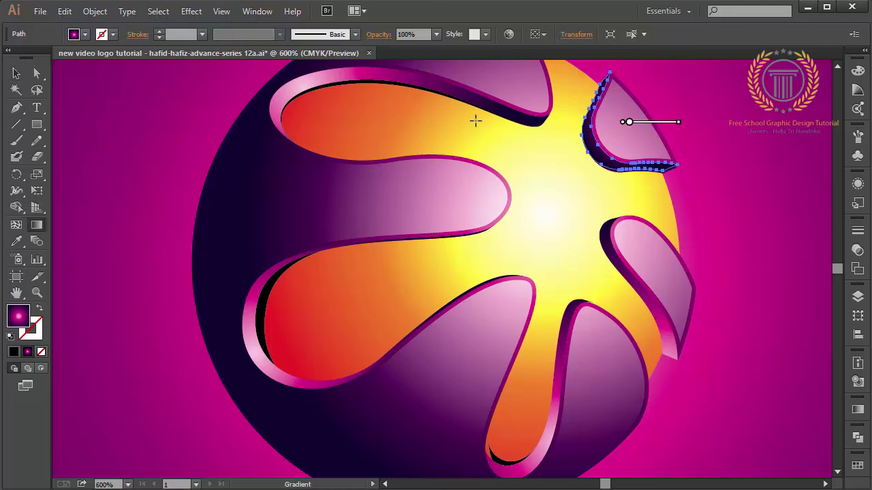
pyautogui.moveTo(603, 73); pyautogui.dragTo(619, 171)
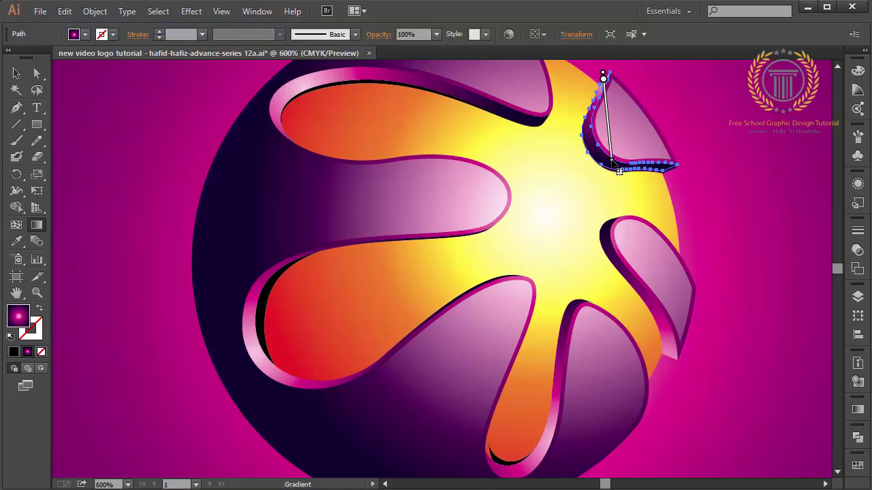
pyautogui.click(16, 73)
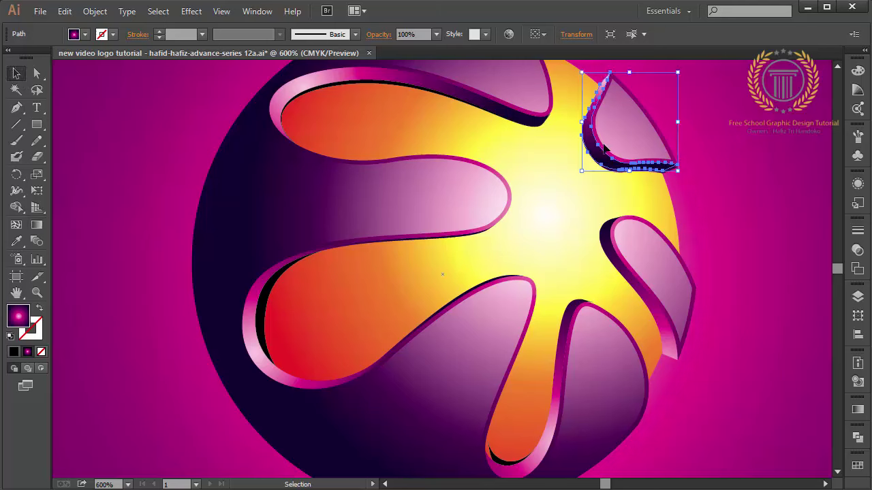
pyautogui.click(734, 185)
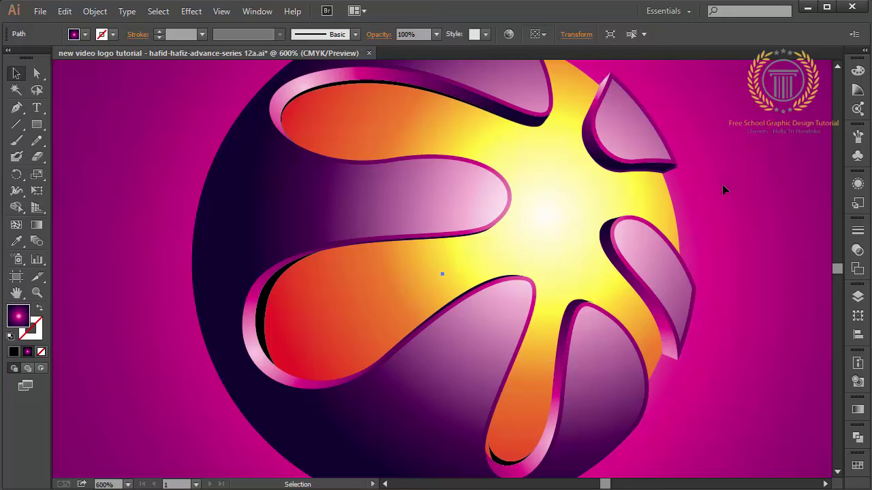
# Try shifting the top-right petal's dark rim, undo it, and check the artwork's context menu
pyautogui.click(677, 170)
pyautogui.moveTo(677, 171); pyautogui.dragTo(673, 171)
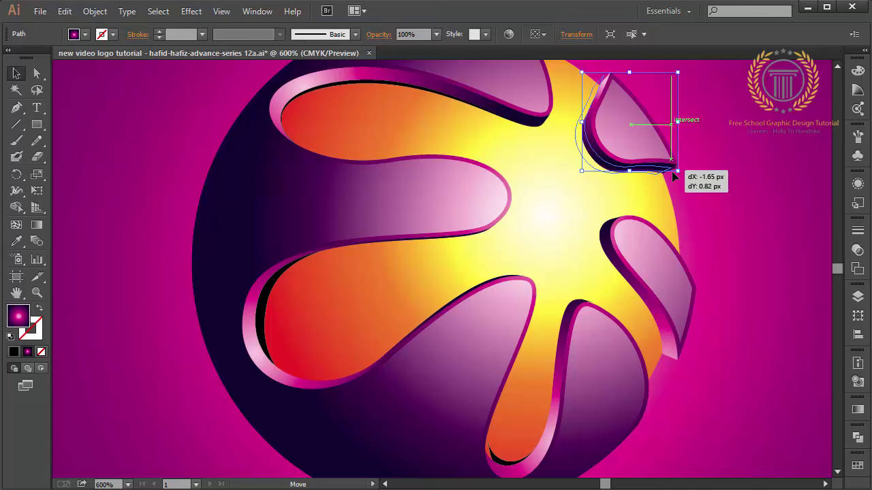
pyautogui.moveTo(673, 176); pyautogui.dragTo(673, 177)
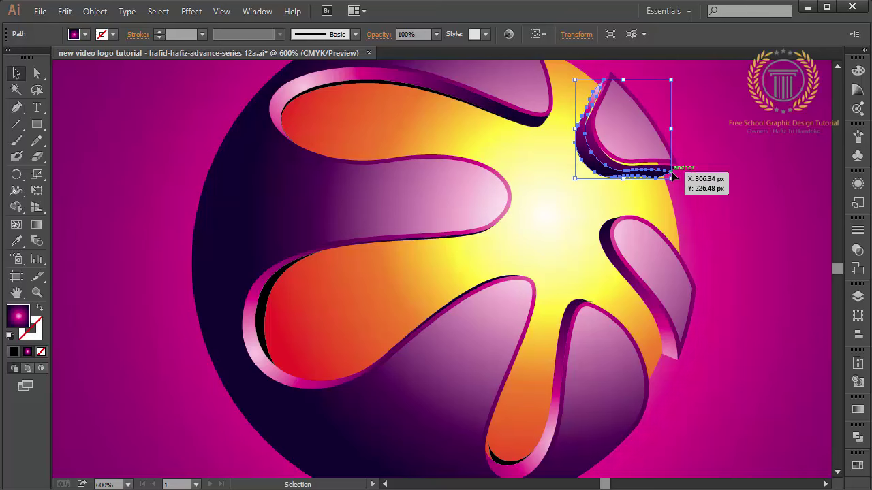
pyautogui.hotkey('ctrl', 'z')
pyautogui.hotkey('ctrl', 'z')
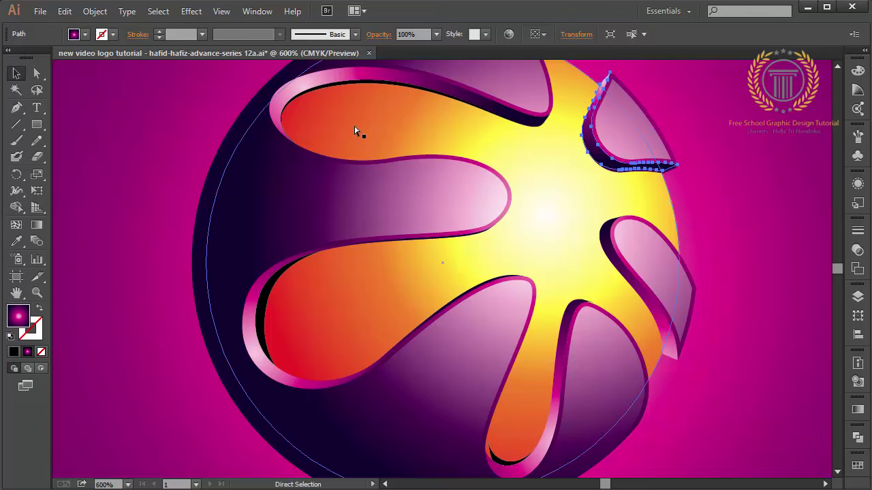
pyautogui.click(709, 156)
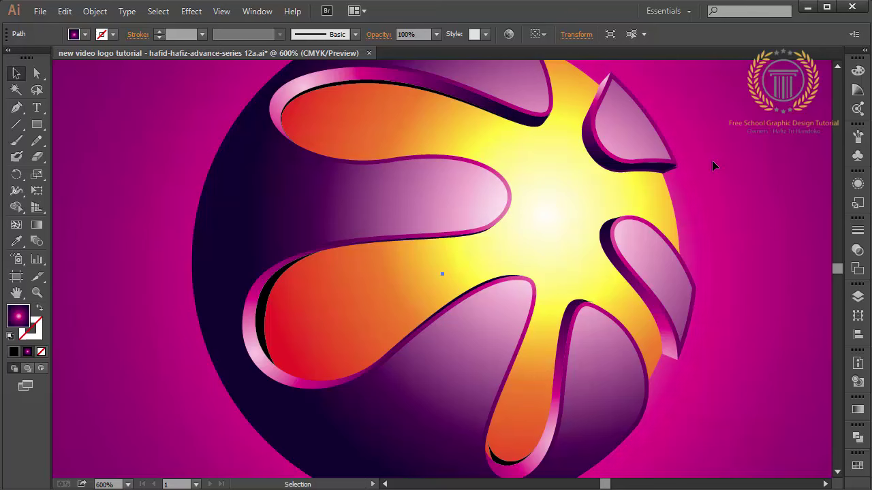
pyautogui.click(678, 173)
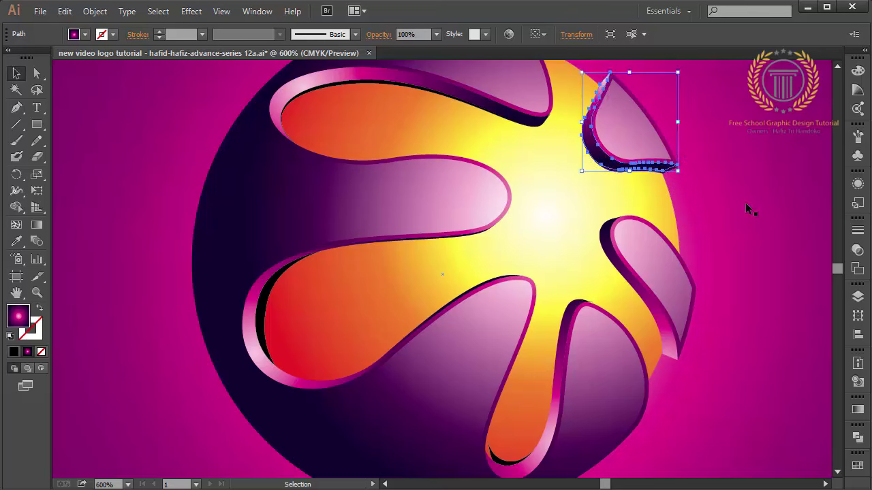
pyautogui.click(683, 169)
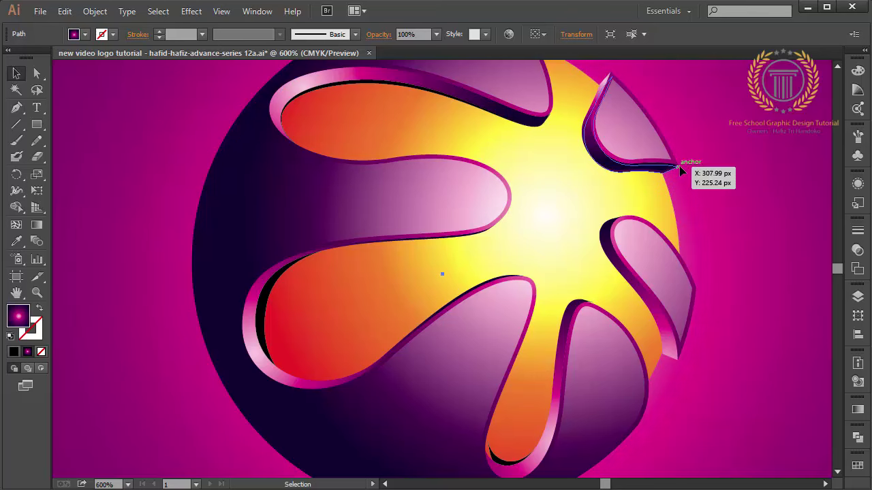
pyautogui.rightClick(702, 184)
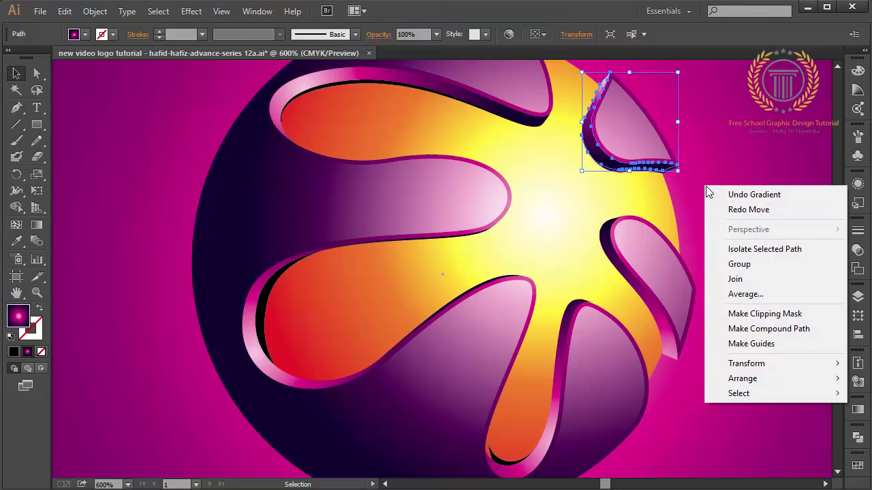
pyautogui.click(679, 200)
pyautogui.click(683, 170)
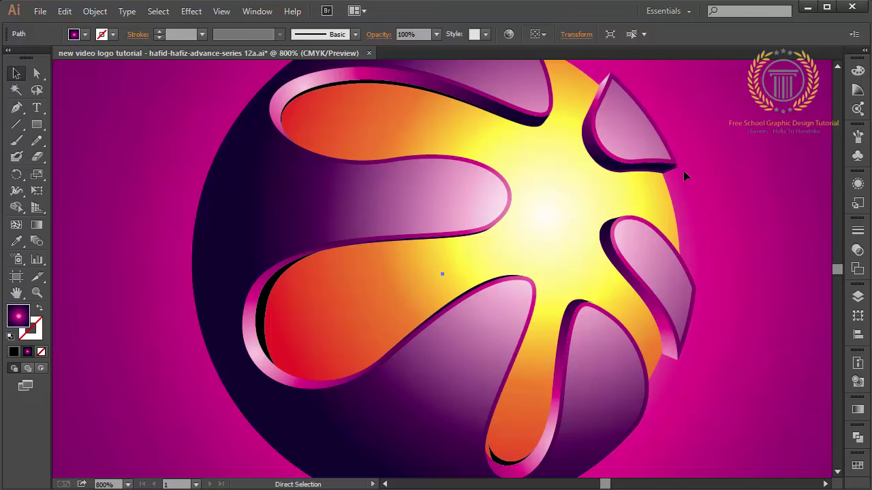
# Shift the top-right petal's rim path left, fill it with sampled black, and nudge it down
pyautogui.hotkey('ctrl', '+')
pyautogui.click(752, 135)
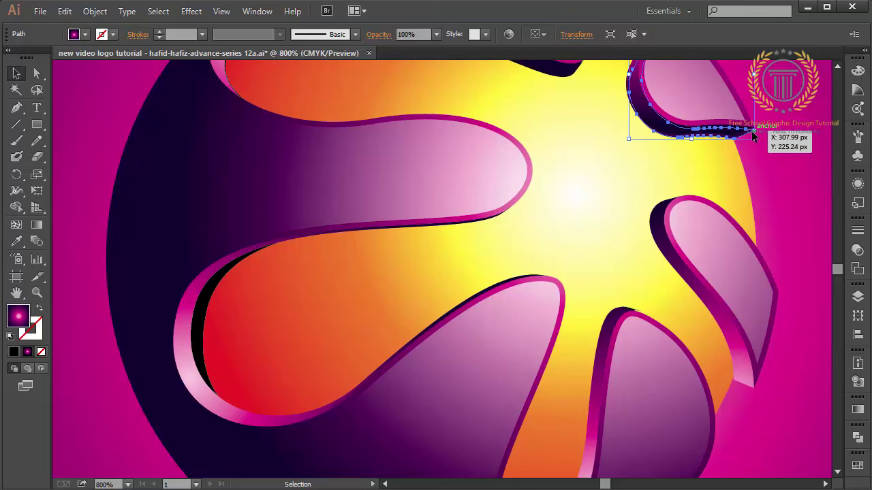
pyautogui.moveTo(753, 135); pyautogui.dragTo(751, 135)
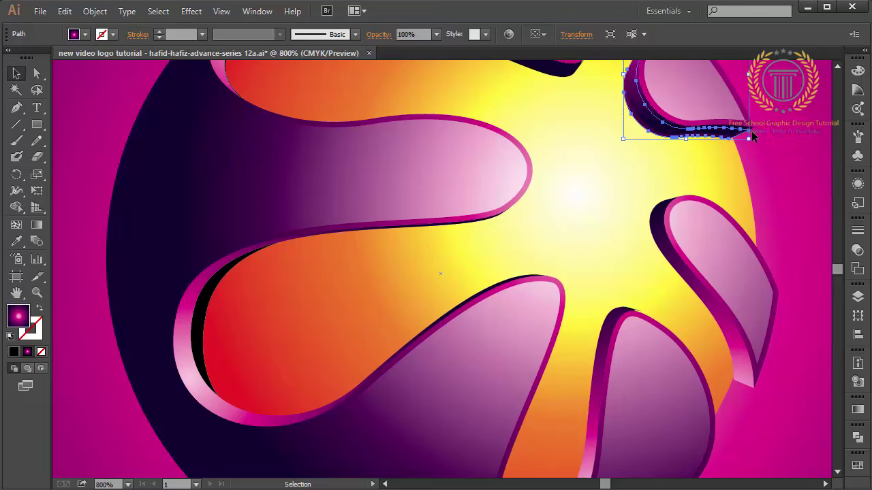
pyautogui.click(18, 242)
pyautogui.click(202, 290)
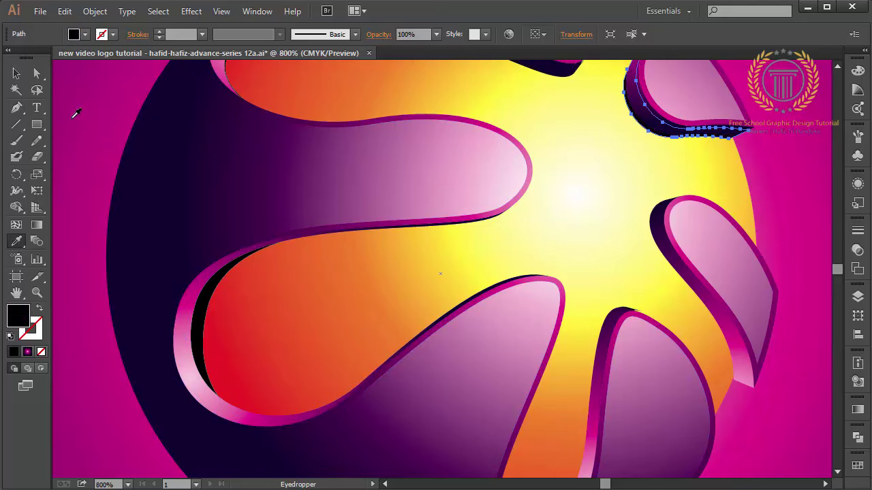
pyautogui.click(836, 72)
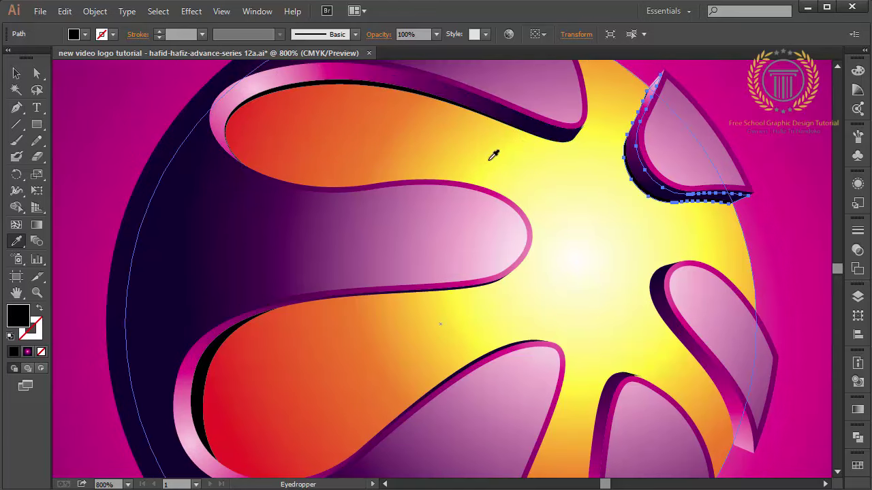
pyautogui.click(492, 155)
pyautogui.press('Down')
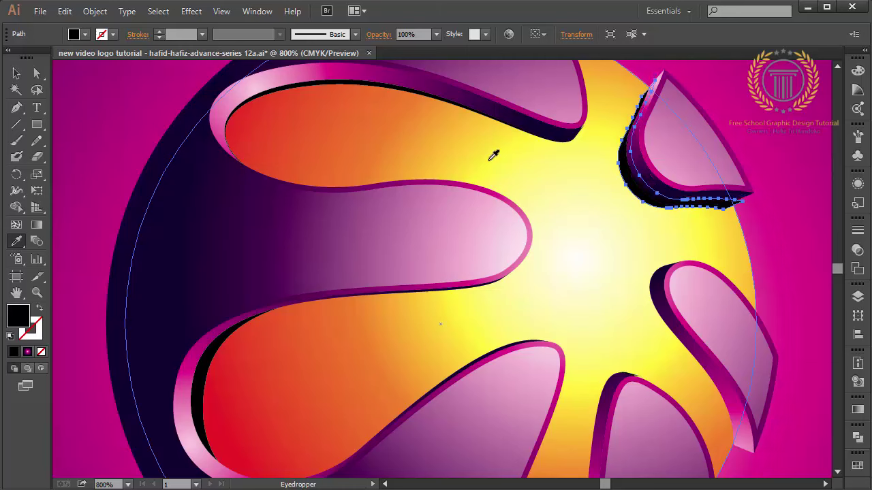
# Drag the lower-edge anchors of the top-right shadow so they follow the petal's curve
pyautogui.click(37, 73)
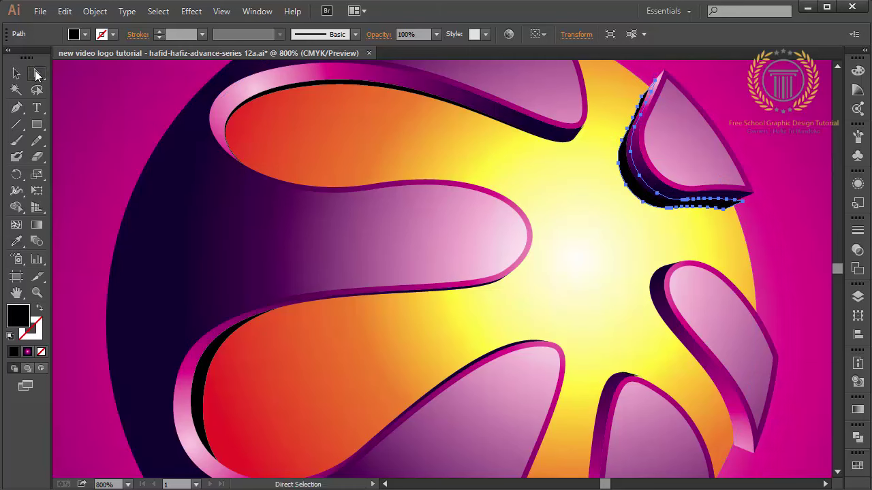
pyautogui.click(742, 202)
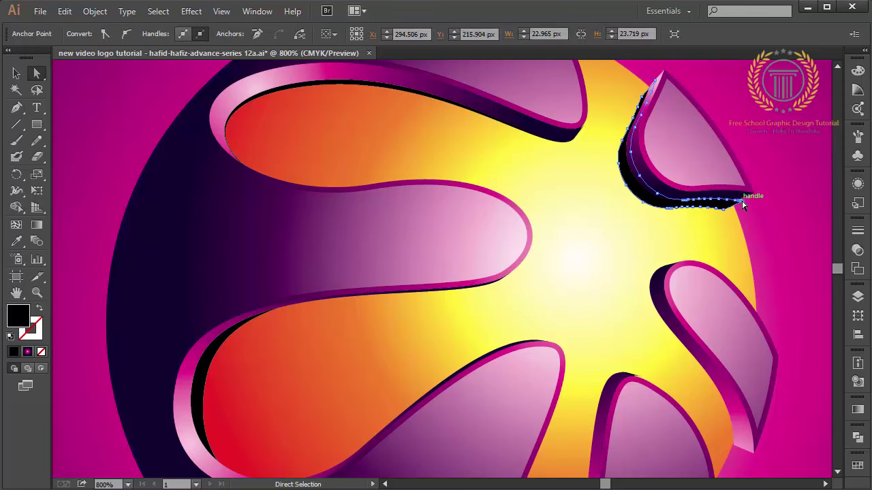
pyautogui.moveTo(743, 202); pyautogui.dragTo(723, 216)
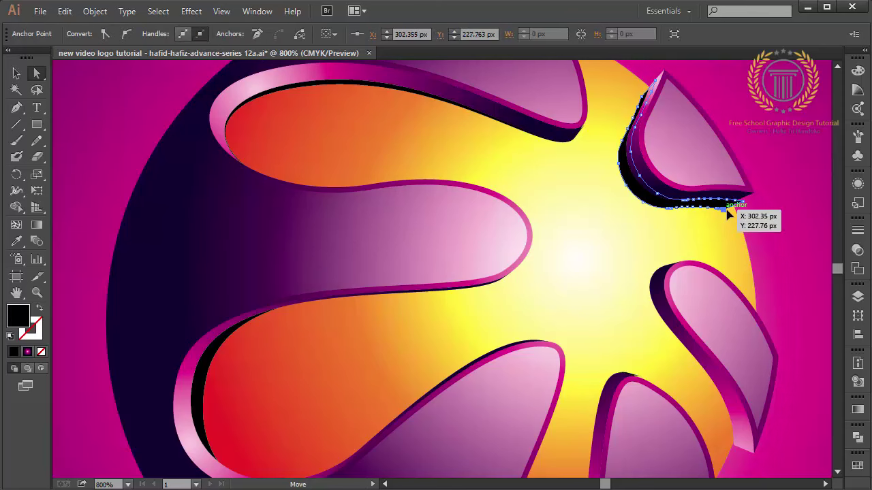
pyautogui.moveTo(728, 214)
pyautogui.mouseDown()
pyautogui.moveTo(745, 206)
pyautogui.moveTo(733, 199)
pyautogui.moveTo(743, 200)
pyautogui.mouseUp()
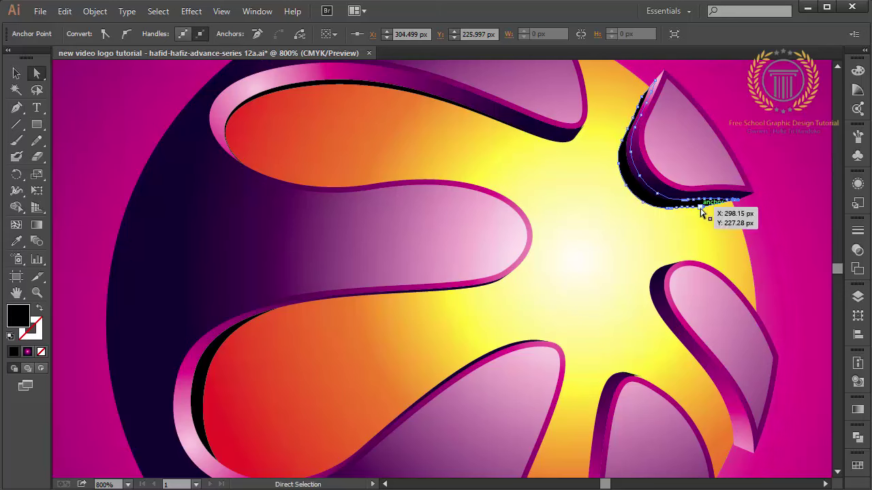
pyautogui.moveTo(702, 207); pyautogui.dragTo(734, 203)
pyautogui.click(765, 220)
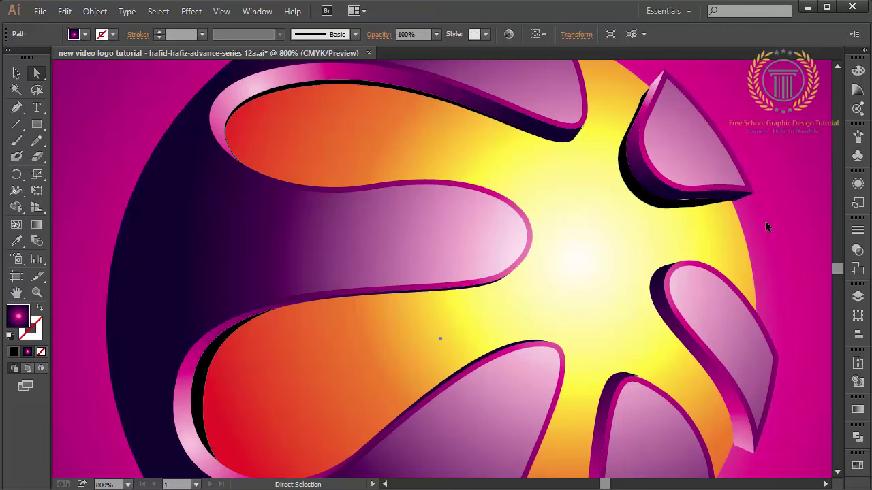
pyautogui.moveTo(693, 207)
pyautogui.mouseDown()
pyautogui.moveTo(670, 198)
pyautogui.moveTo(677, 211)
pyautogui.mouseUp()
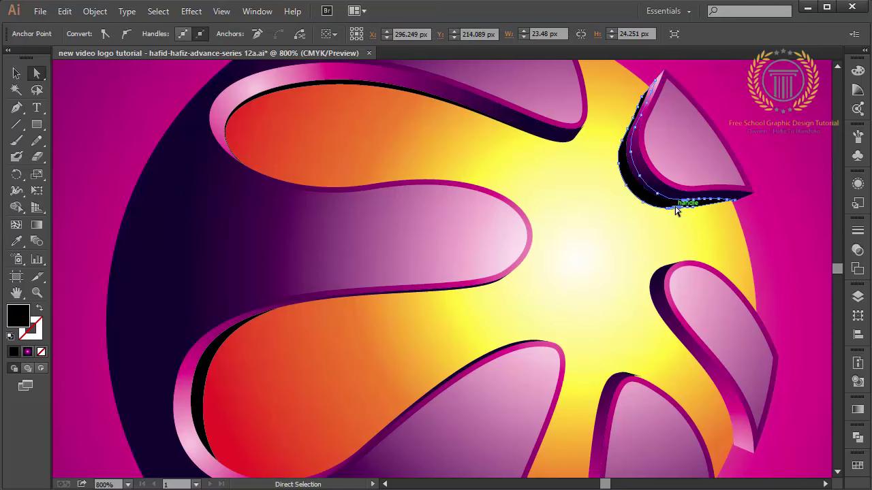
# Stretch the top-right shadow's height slightly from its bottom edge
pyautogui.click(16, 72)
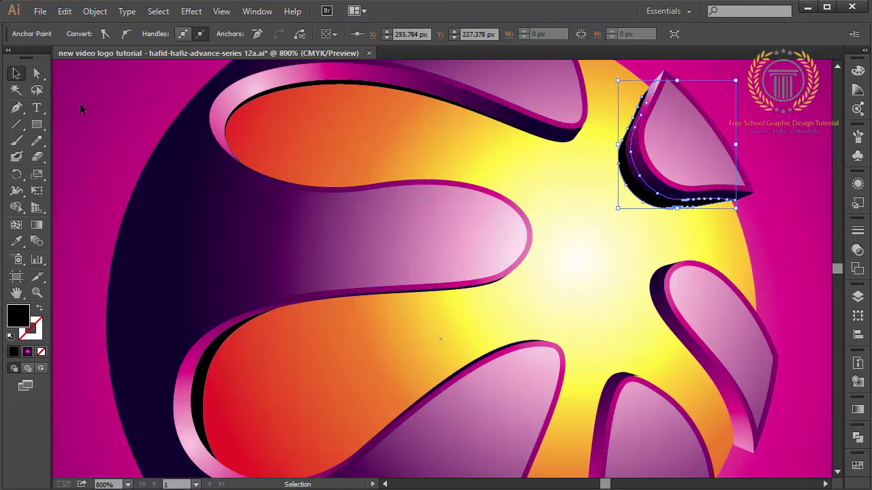
pyautogui.click(545, 226)
pyautogui.click(633, 198)
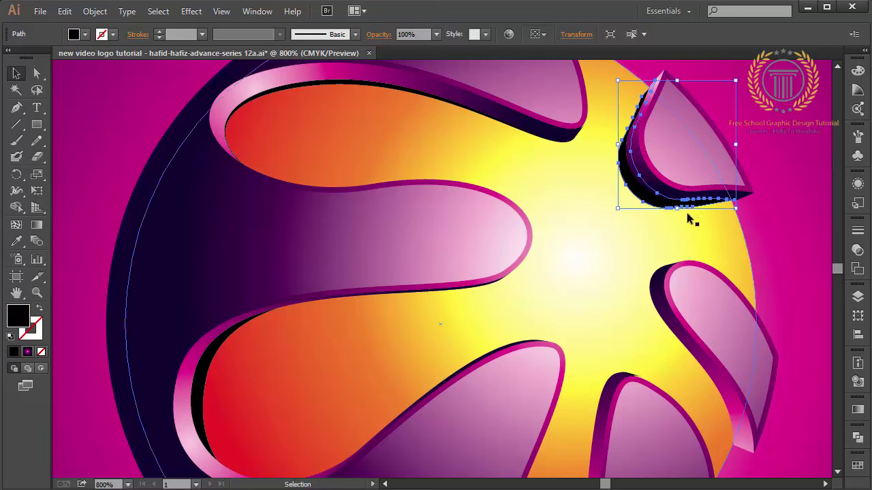
pyautogui.moveTo(676, 202); pyautogui.dragTo(676, 205)
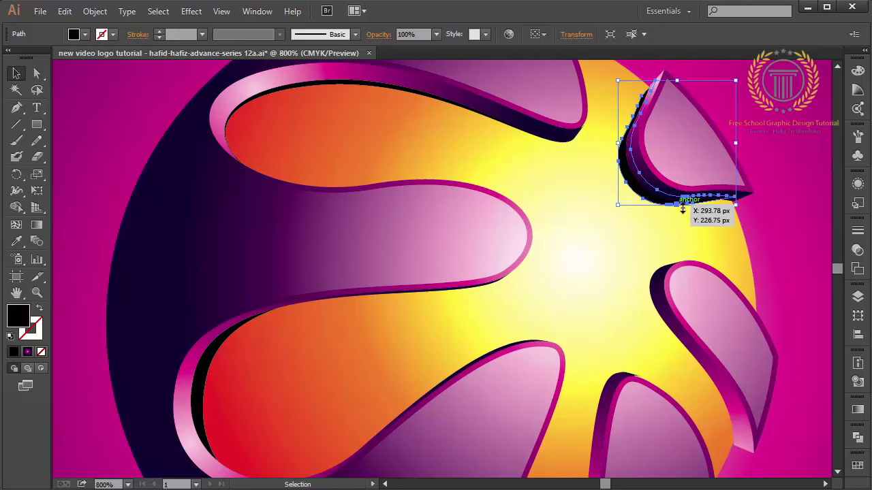
pyautogui.click(801, 226)
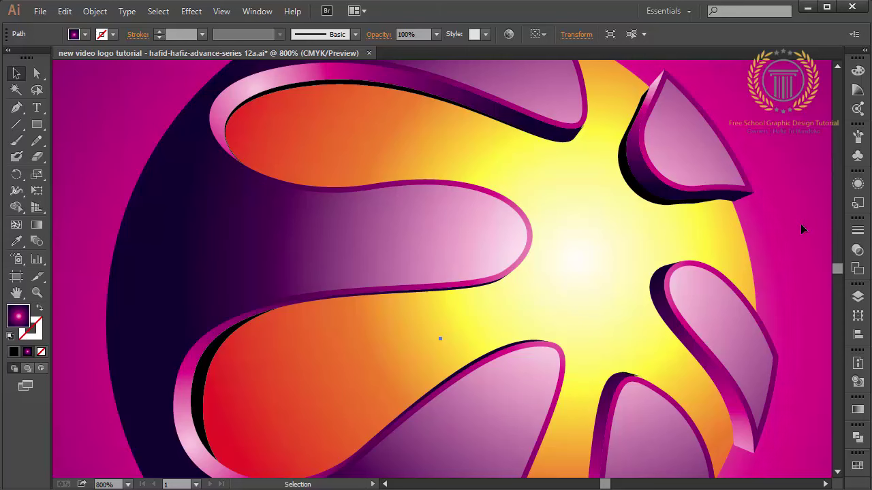
pyautogui.click(649, 199)
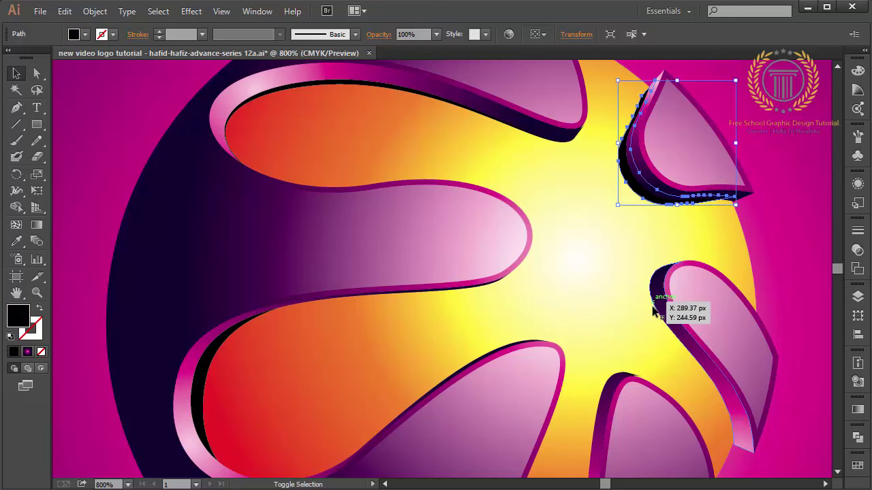
# Resize the bottom petal's black shadow from its top, left and right edges
pyautogui.click(615, 384)
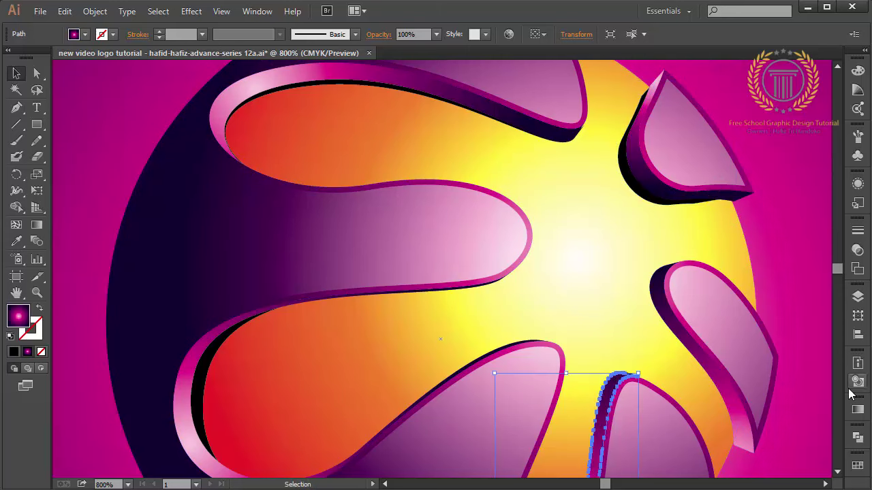
pyautogui.hotkey('ctrl', 'shift', 'a')
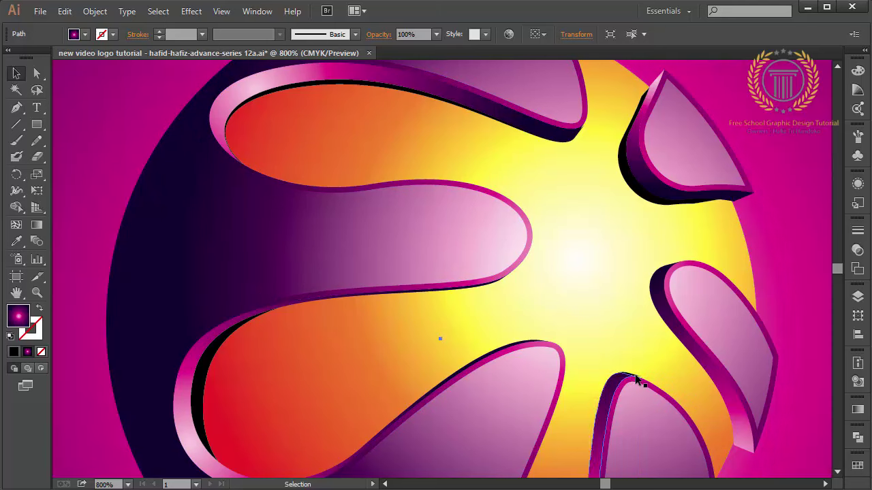
pyautogui.click(644, 376)
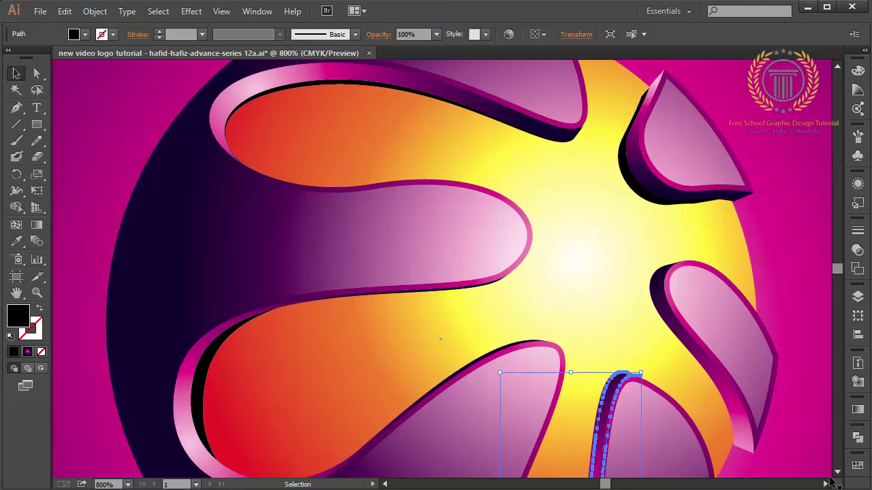
pyautogui.scroll(-5, 837, 473)
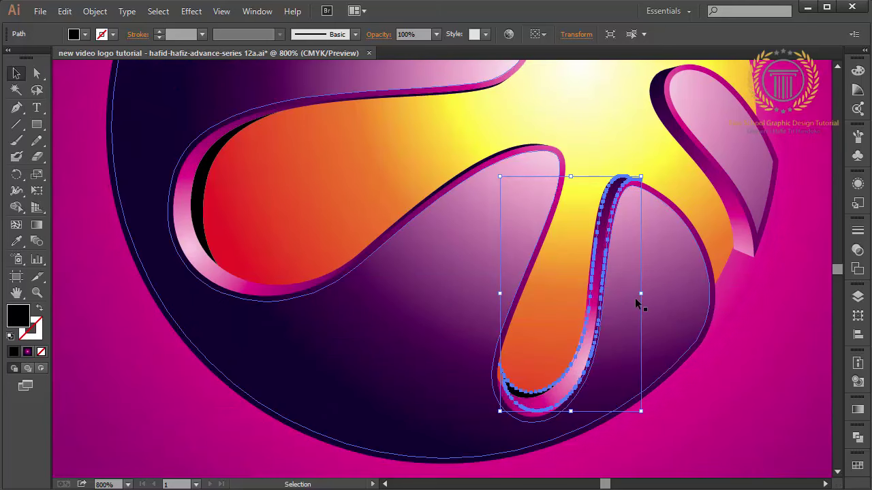
pyautogui.moveTo(570, 178); pyautogui.dragTo(572, 185)
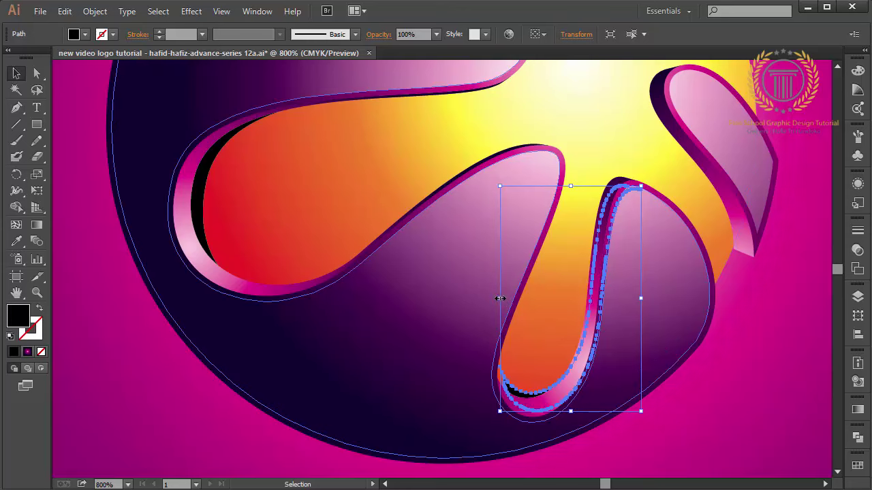
pyautogui.moveTo(500, 299); pyautogui.dragTo(494, 298)
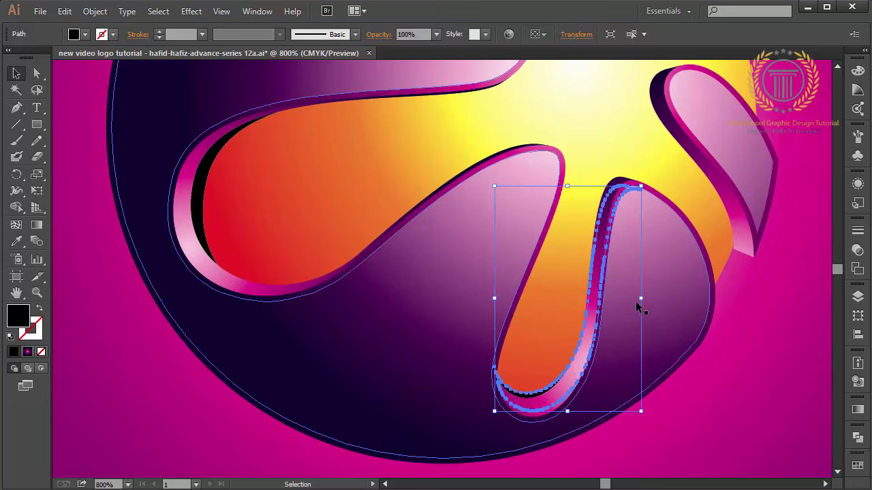
pyautogui.moveTo(640, 299); pyautogui.dragTo(631, 300)
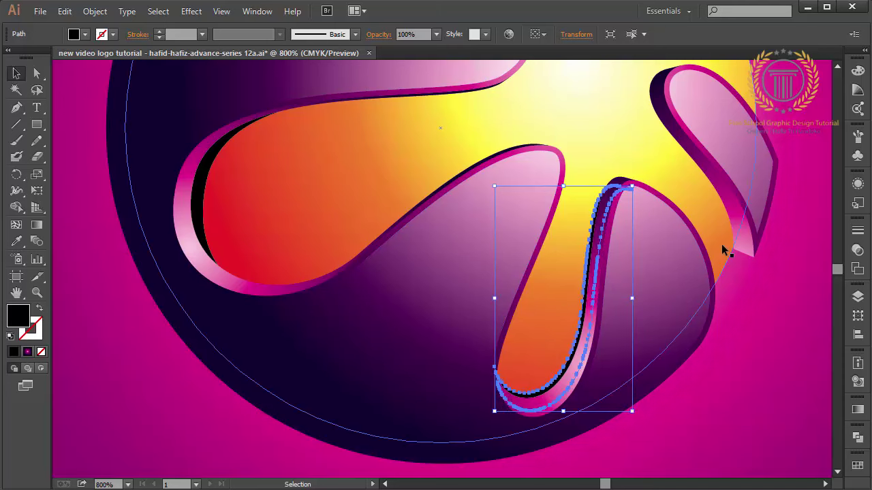
# Add the orange lobe, left-hand paths and right spike to the selection, then zoom out and deselect
pyautogui.keyDown('shift'); pyautogui.click(443, 191); pyautogui.keyUp('shift')
pyautogui.keyDown('shift'); pyautogui.click(443, 191); pyautogui.keyUp('shift')
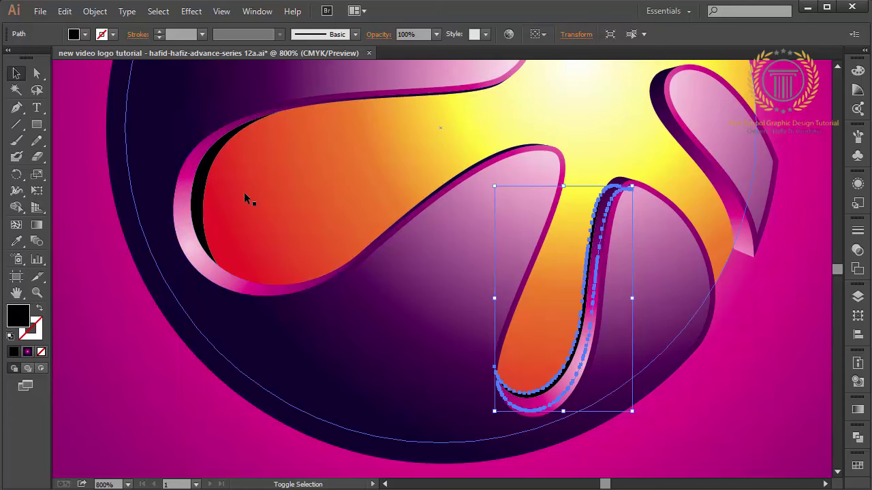
pyautogui.keyDown('shift'); pyautogui.click(205, 195); pyautogui.keyUp('shift')
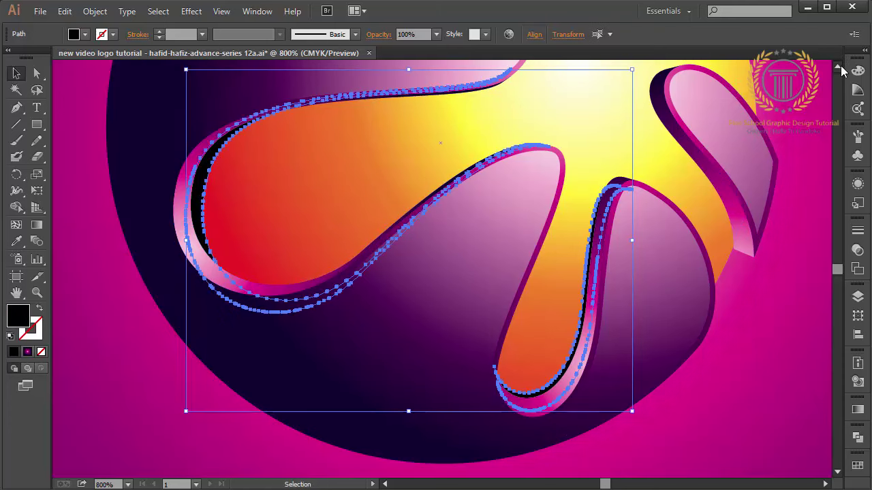
pyautogui.scroll(2, 842, 68)
pyautogui.scroll(4, 841, 68)
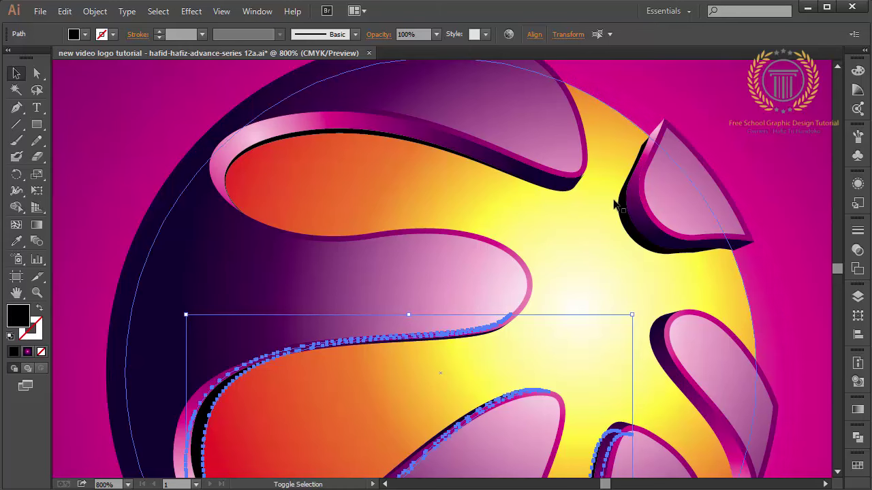
pyautogui.keyDown('shift'); pyautogui.click(620, 204); pyautogui.keyUp('shift')
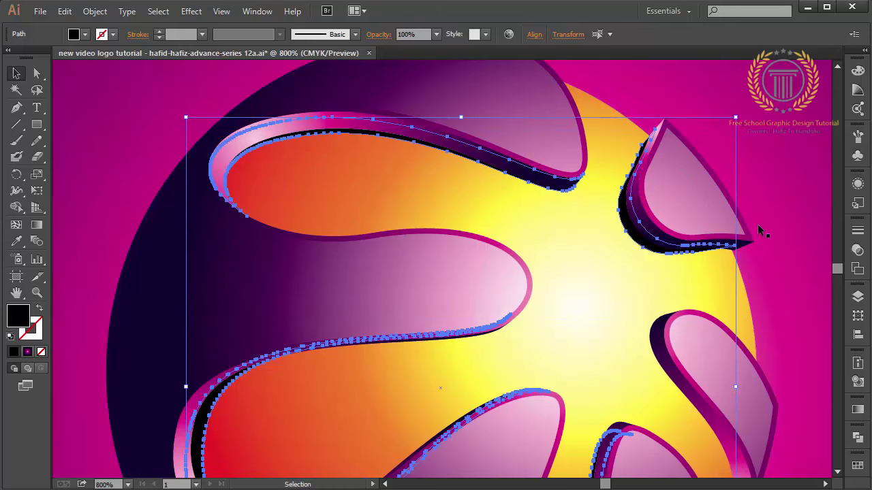
pyautogui.hotkey('ctrl', '-')
pyautogui.hotkey('ctrl', '-')
pyautogui.hotkey('ctrl', '-')
pyautogui.hotkey('ctrl', '-')
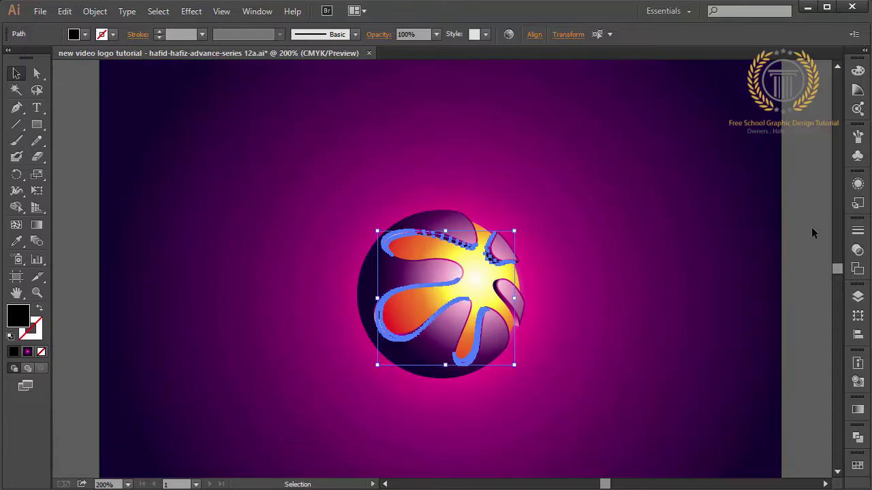
pyautogui.click(811, 227)
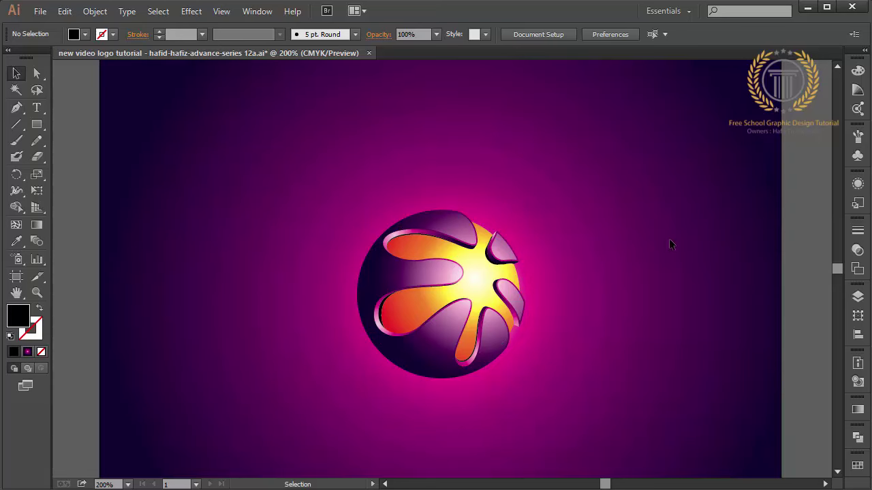
# Select all artwork except the background and group the sphere parts
pyautogui.hotkey('ctrl', 'a')
pyautogui.keyDown('shift'); pyautogui.click(355, 395); pyautogui.keyUp('shift')
pyautogui.rightClick(355, 395)
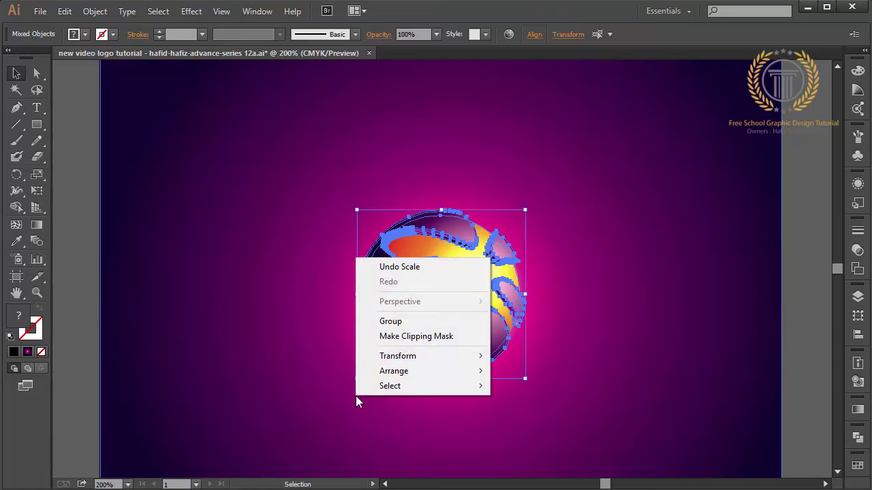
pyautogui.click(392, 322)
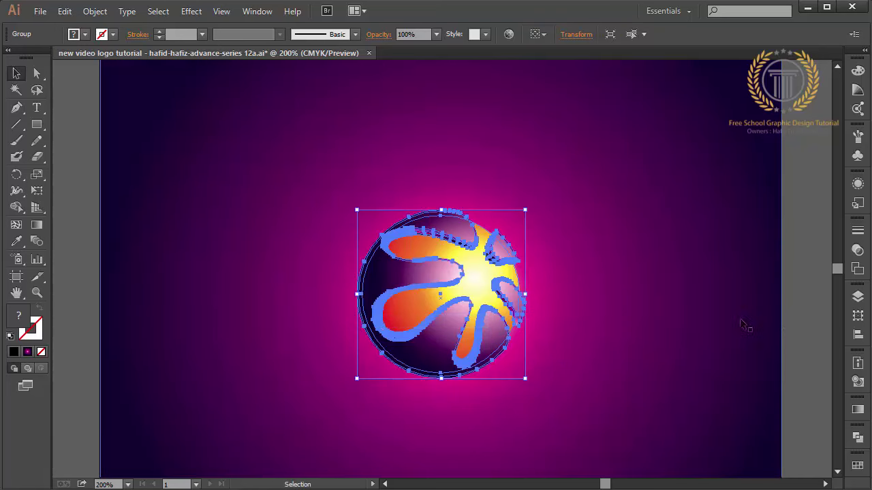
pyautogui.click(796, 326)
pyautogui.click(438, 267)
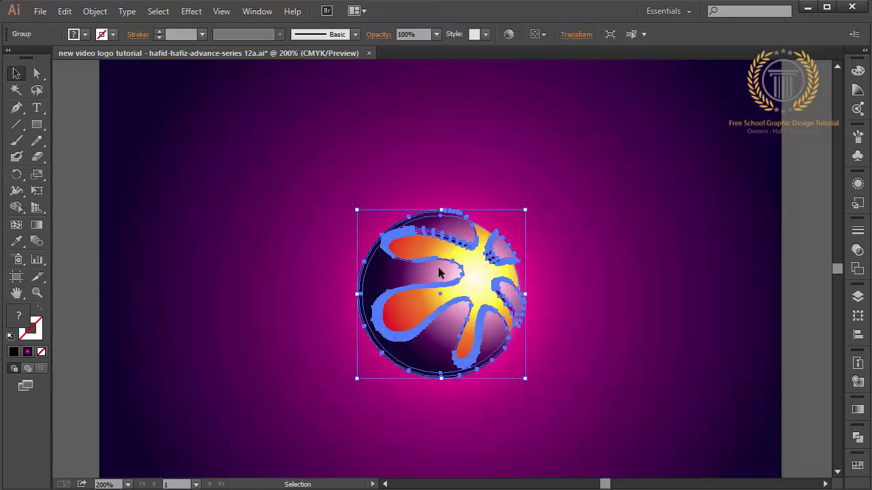
# Copy the sphere, paste it in back, enlarge the copy and set its opacity to 40%
pyautogui.click(65, 11)
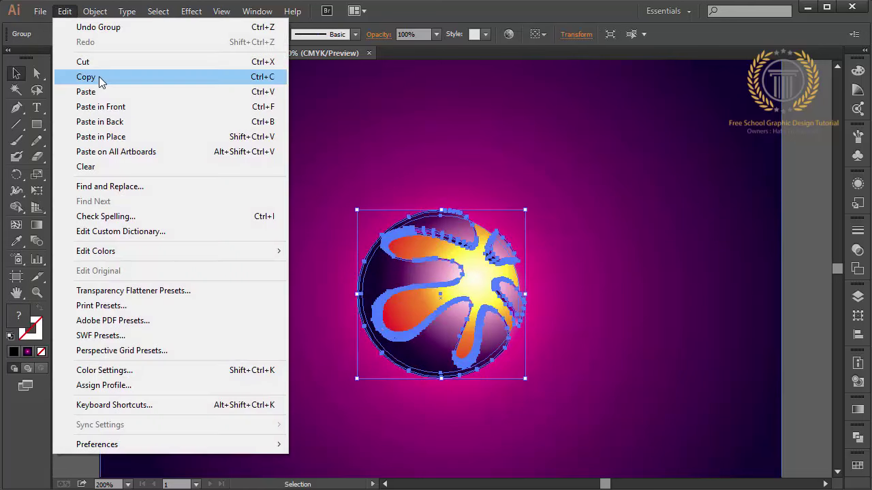
pyautogui.click(72, 77)
pyautogui.click(64, 11)
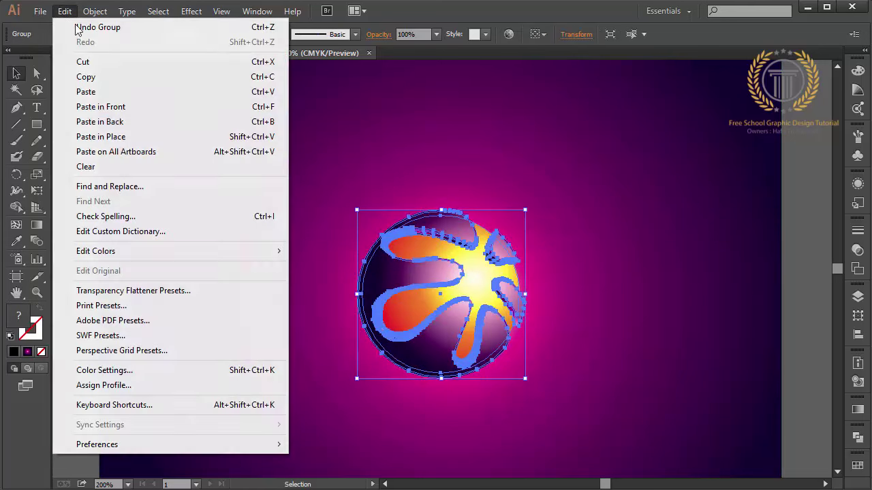
pyautogui.click(133, 122)
pyautogui.moveTo(441, 210); pyautogui.dragTo(442, 190)
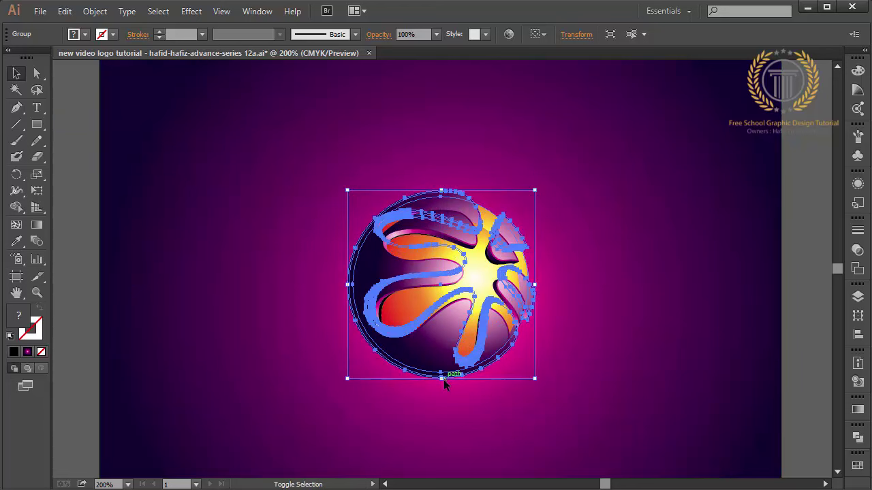
pyautogui.moveTo(442, 379); pyautogui.dragTo(444, 393)
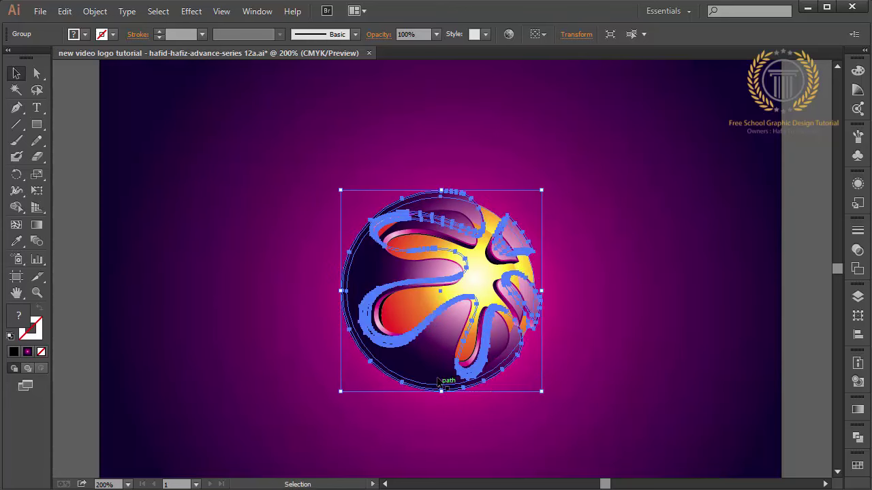
pyautogui.click(436, 35)
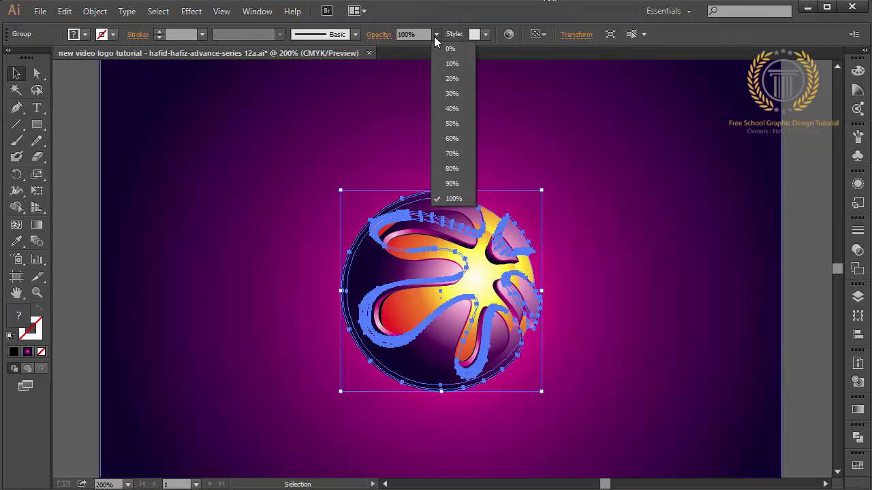
pyautogui.click(460, 110)
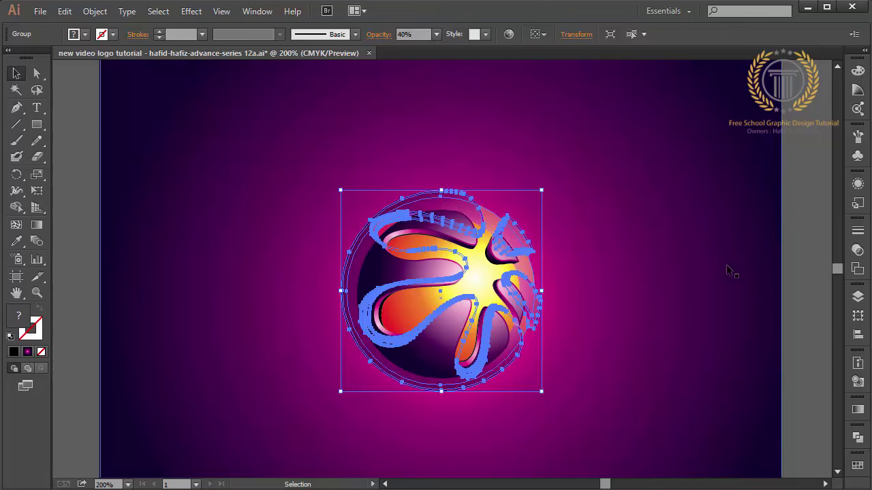
pyautogui.click(803, 287)
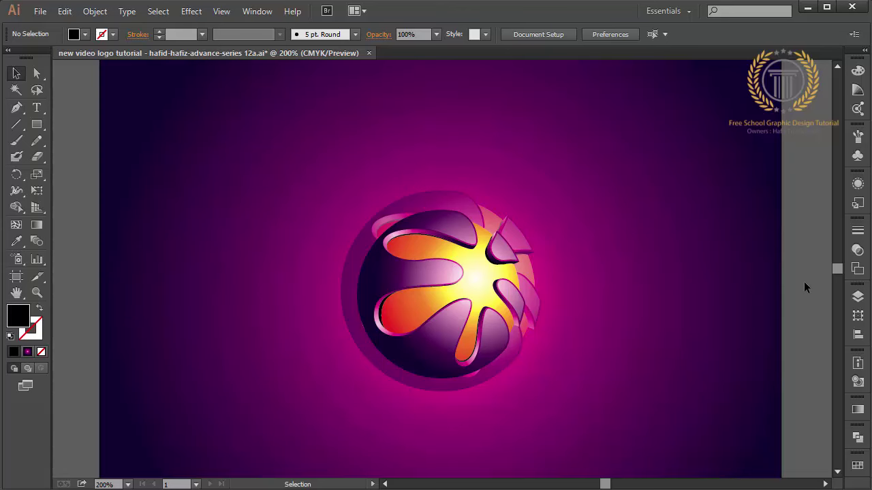
# Draw a text frame across the top of the artboard, start with 'yo', and colour it near-white
pyautogui.hotkey('ctrl', '+')
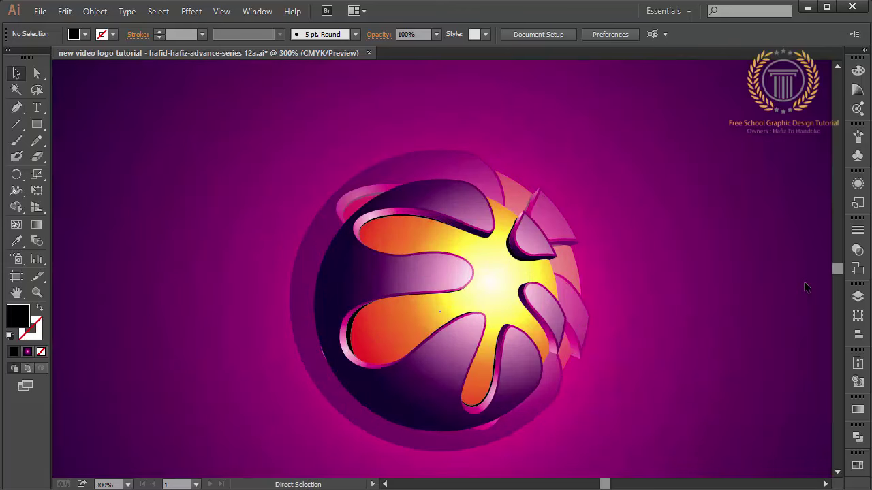
pyautogui.click(37, 109)
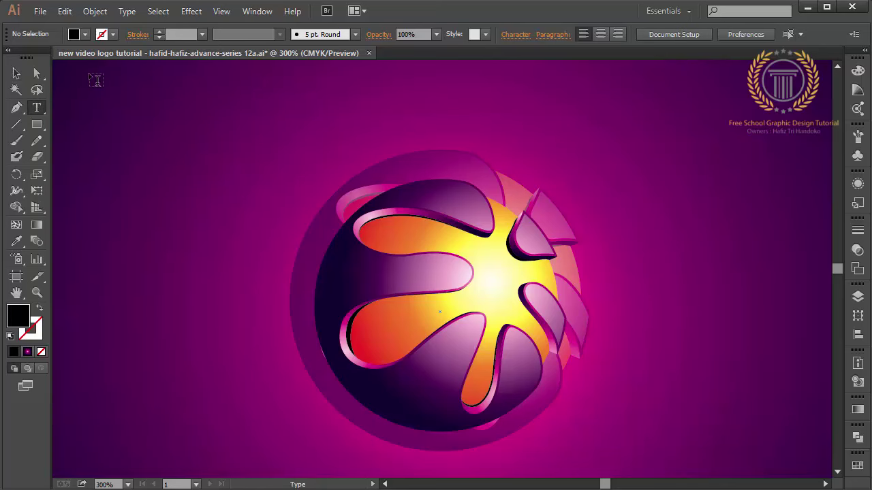
pyautogui.moveTo(77, 84); pyautogui.dragTo(812, 163)
pyautogui.write('you')
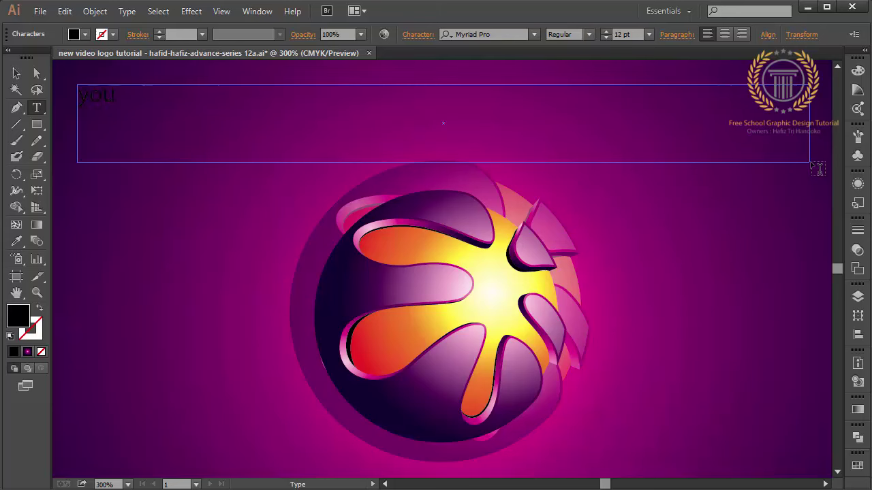
pyautogui.hotkey('ctrl', 'a')
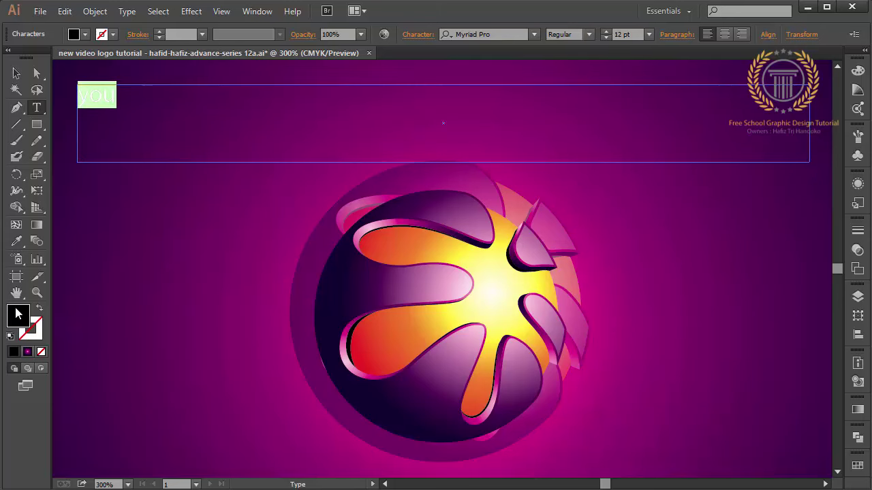
pyautogui.doubleClick(19, 314)
pyautogui.click(514, 179)
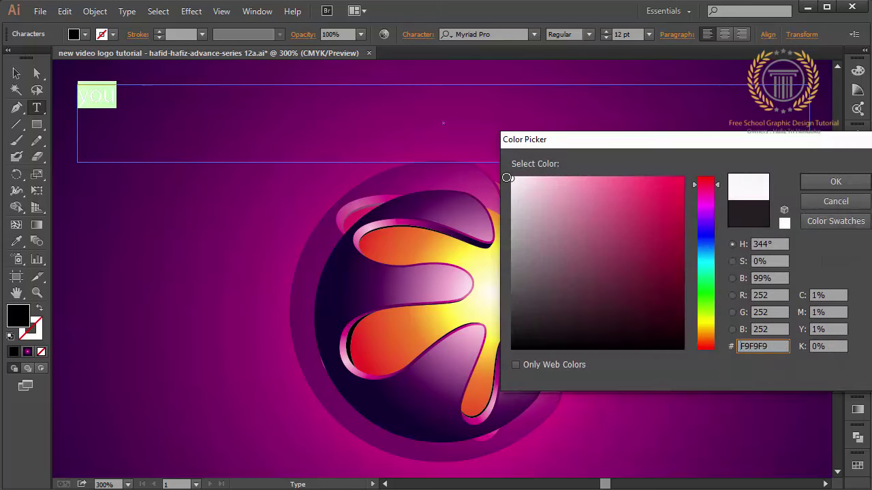
pyautogui.click(821, 189)
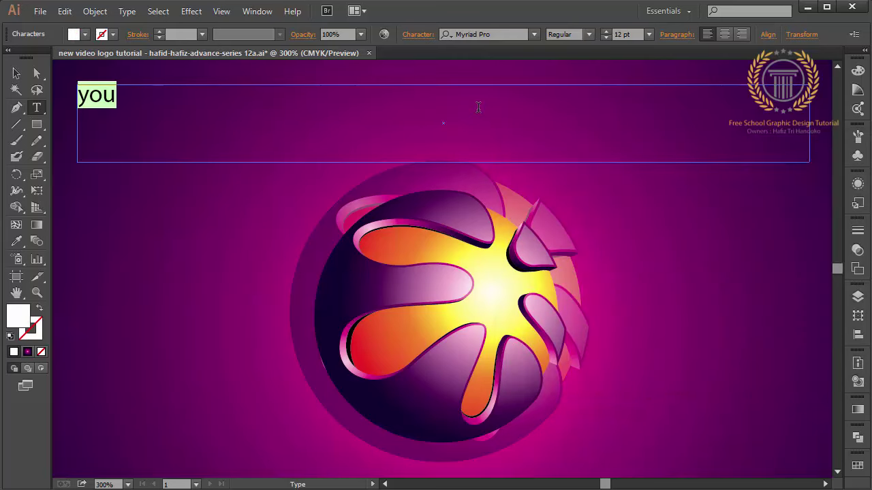
# Continue the message: 'can try to make the bakgroundwith yourbest tick or technique to make your logo look realistic....'
pyautogui.press('Right')
pyautogui.write('can try')
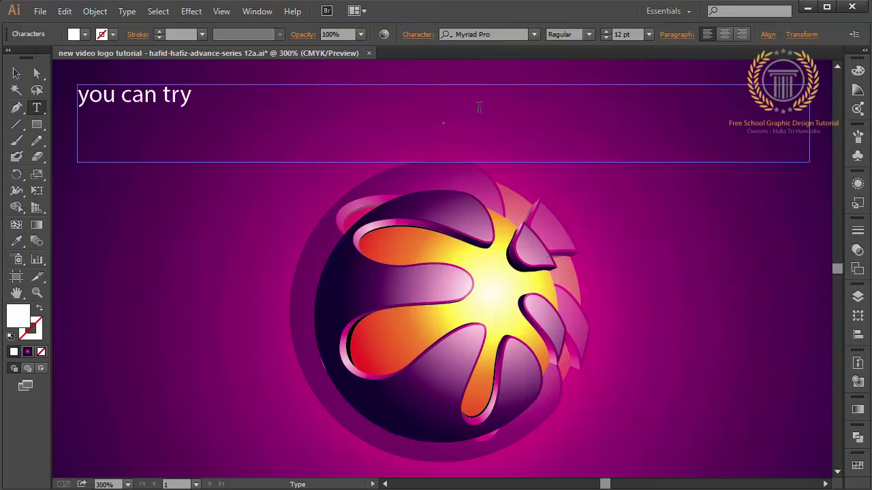
pyautogui.write(' to')
pyautogui.write(' make the ba')
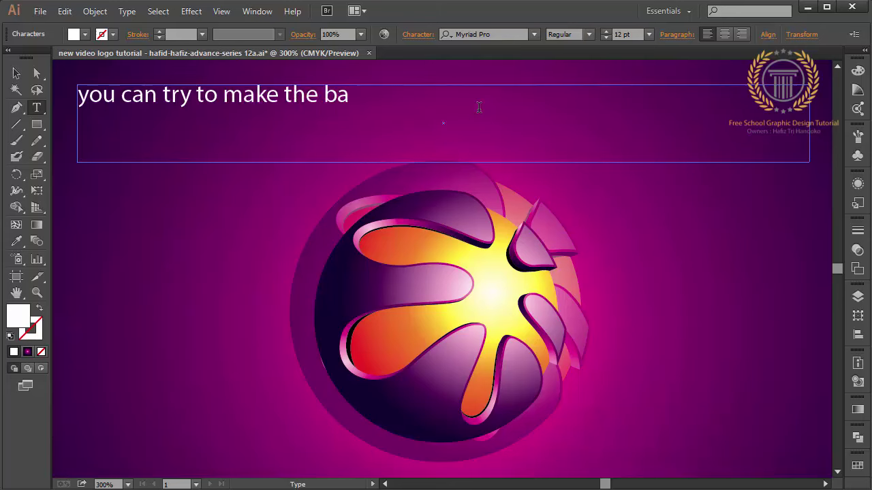
pyautogui.write('ckgro')
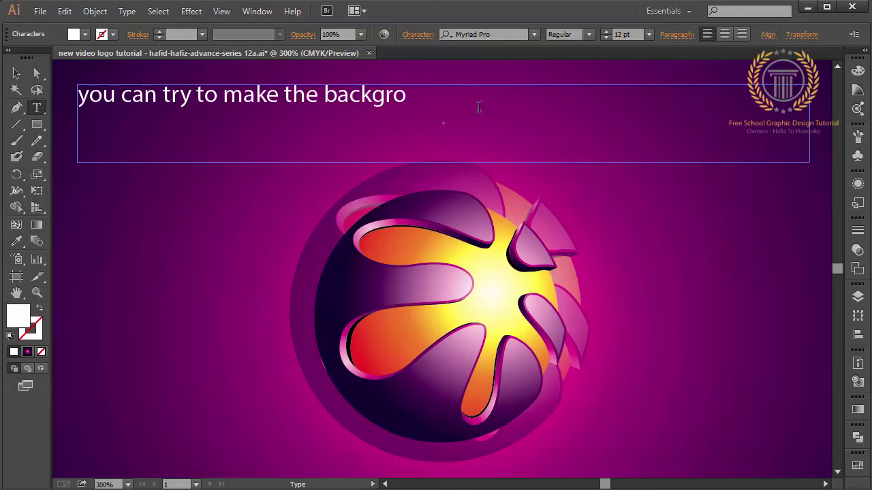
pyautogui.write('undwi')
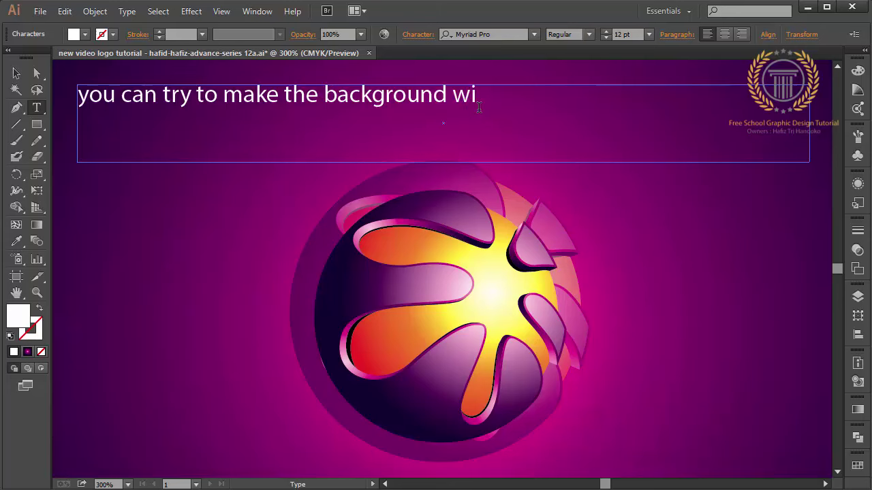
pyautogui.write('th your')
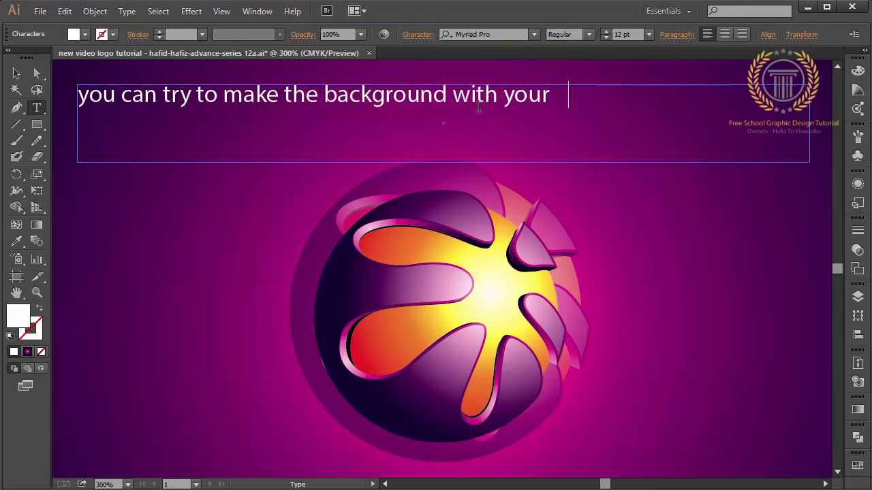
pyautogui.write('best t')
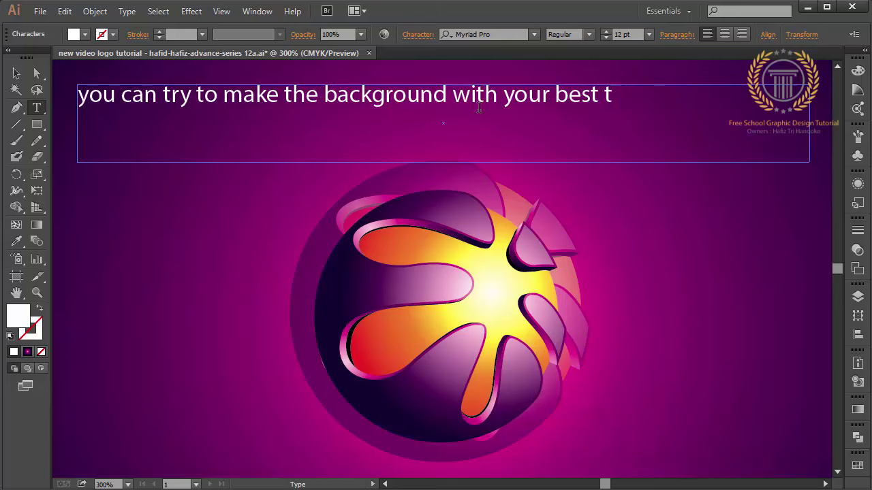
pyautogui.write('rick')
pyautogui.write(' or')
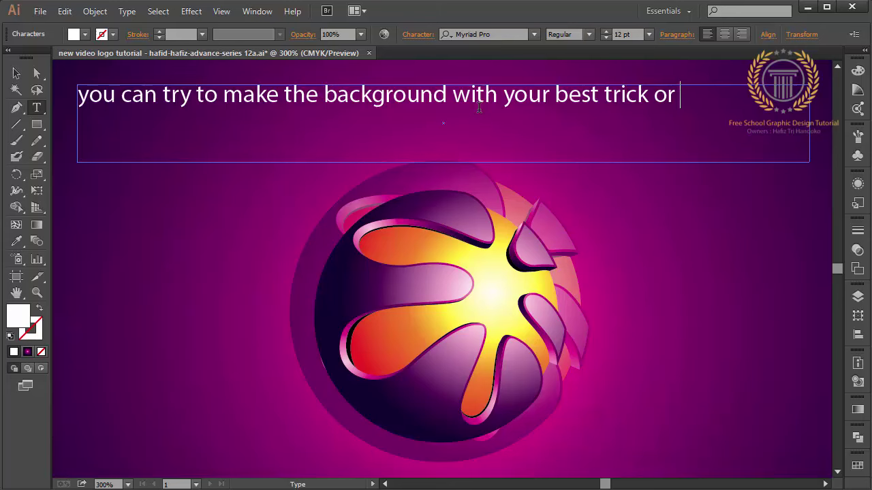
pyautogui.write(' te')
pyautogui.write('chnique')
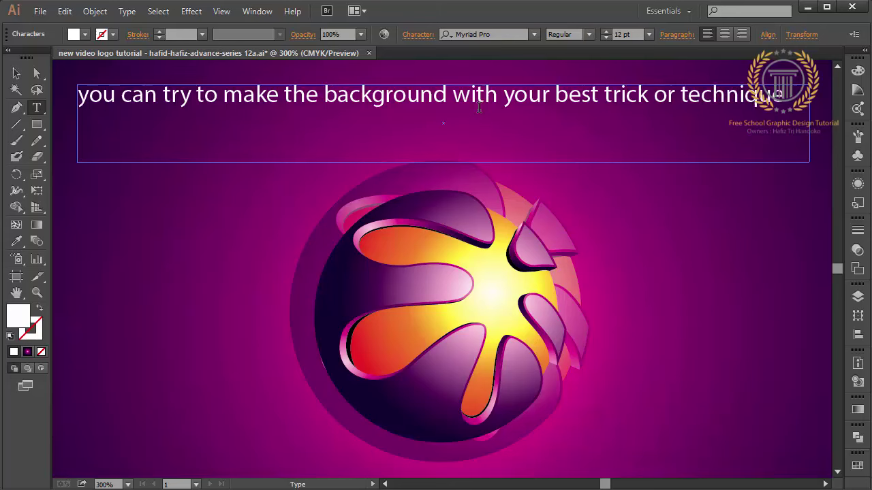
pyautogui.write(' t')
pyautogui.write('o')
pyautogui.write(' make t')
pyautogui.press('BackSpace')
pyautogui.write('you')
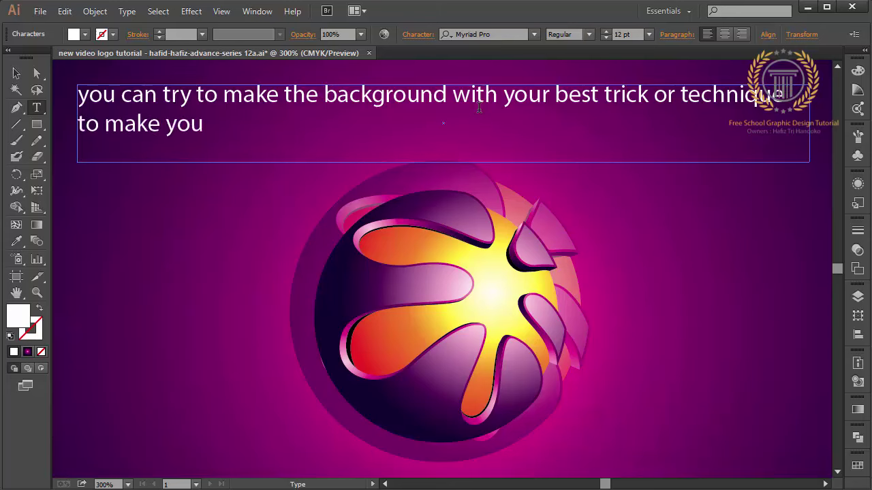
pyautogui.write('r logo ')
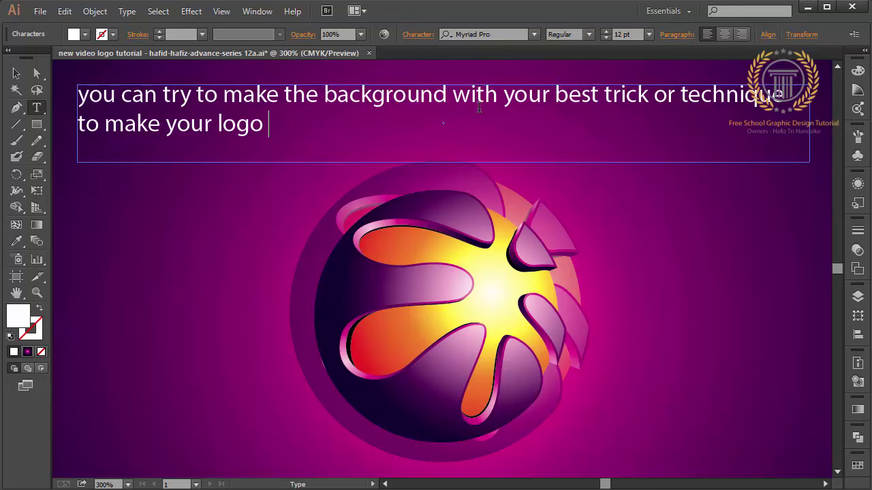
pyautogui.write('look')
pyautogui.write(' realistic....')
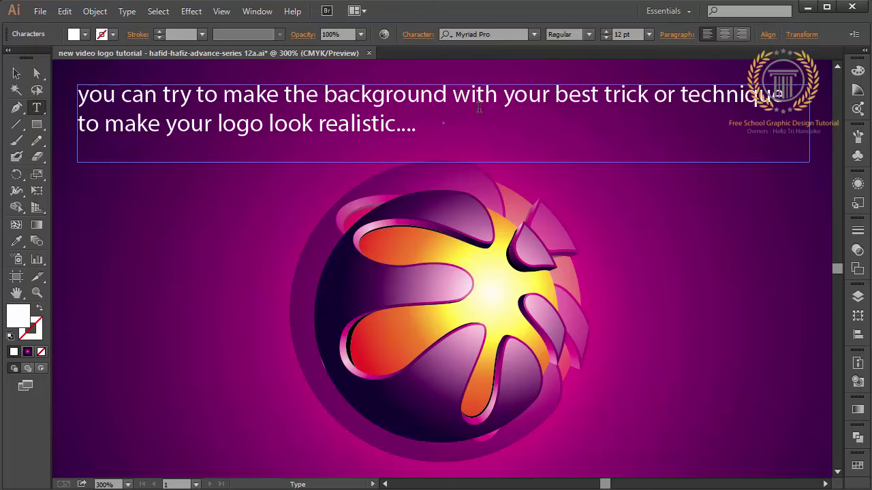
# Continue the message with 'see my channel to watch more video tutorial' and a 'press like' request
pyautogui.click(16, 73)
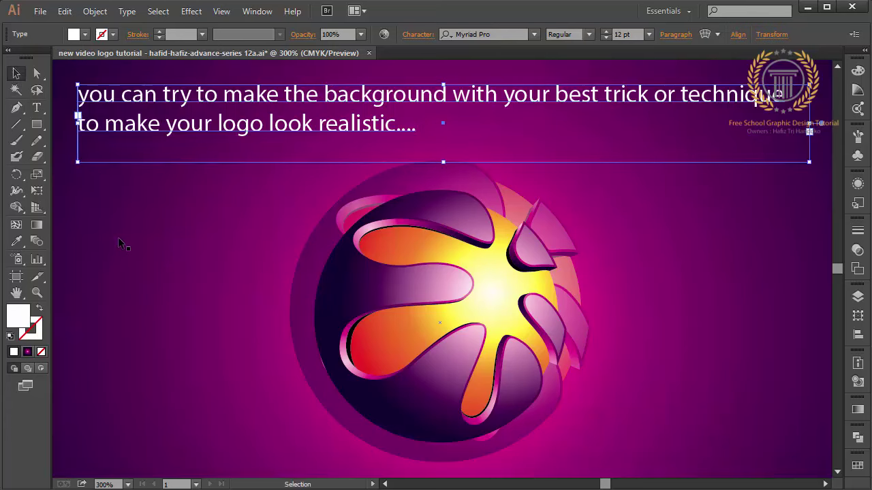
pyautogui.click(119, 243)
pyautogui.press('t')
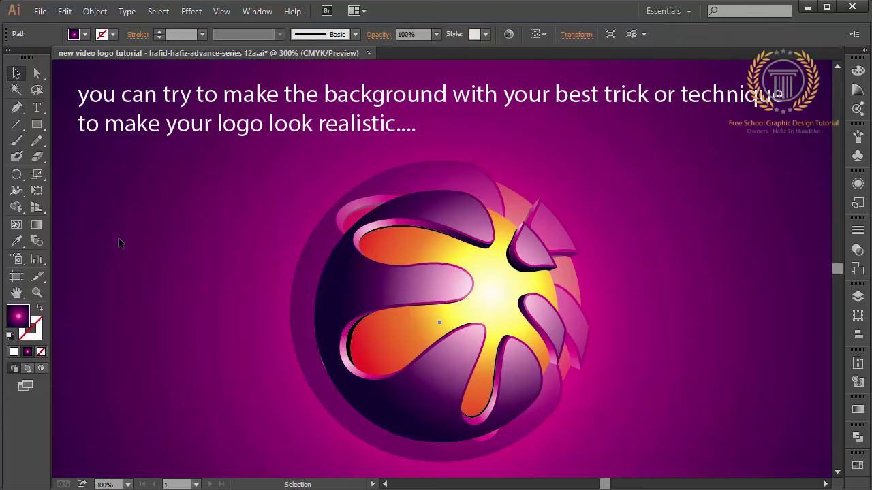
pyautogui.click(301, 129)
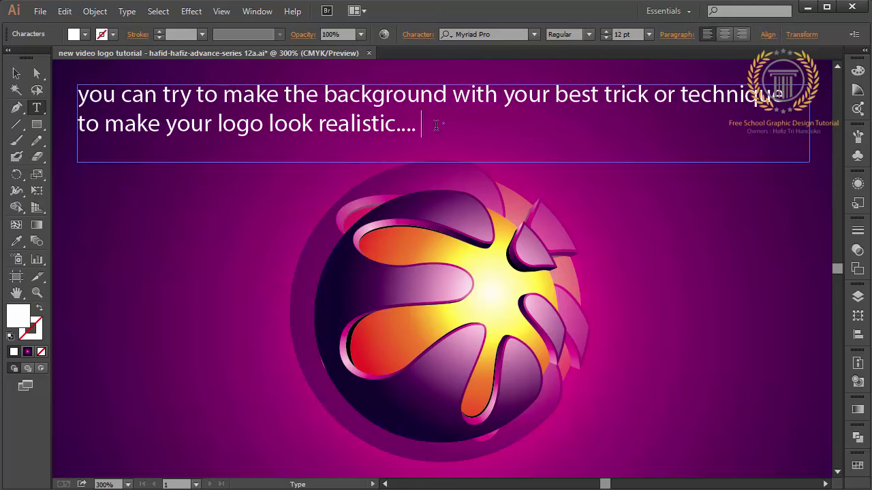
pyautogui.write('see my cha')
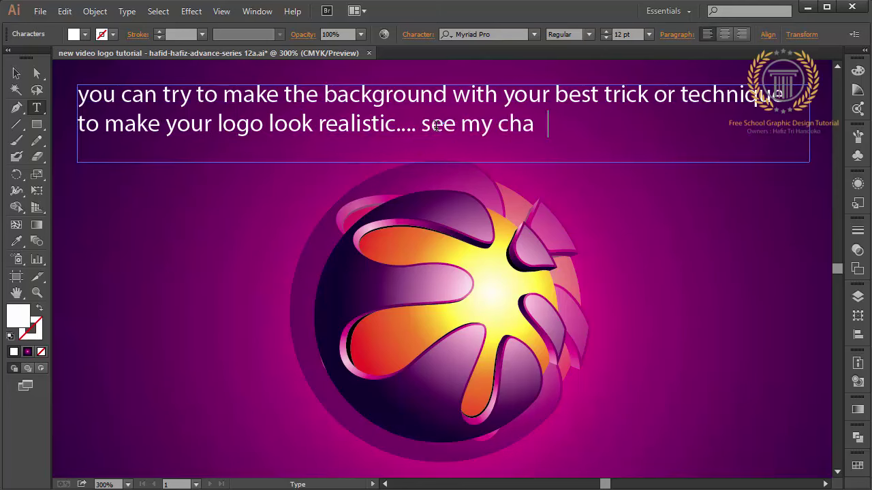
pyautogui.write('nnel to watc')
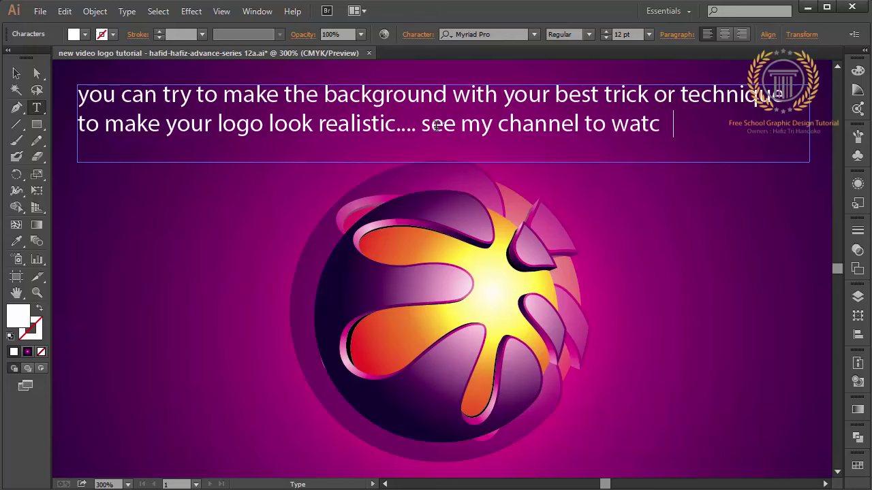
pyautogui.write('h more vid')
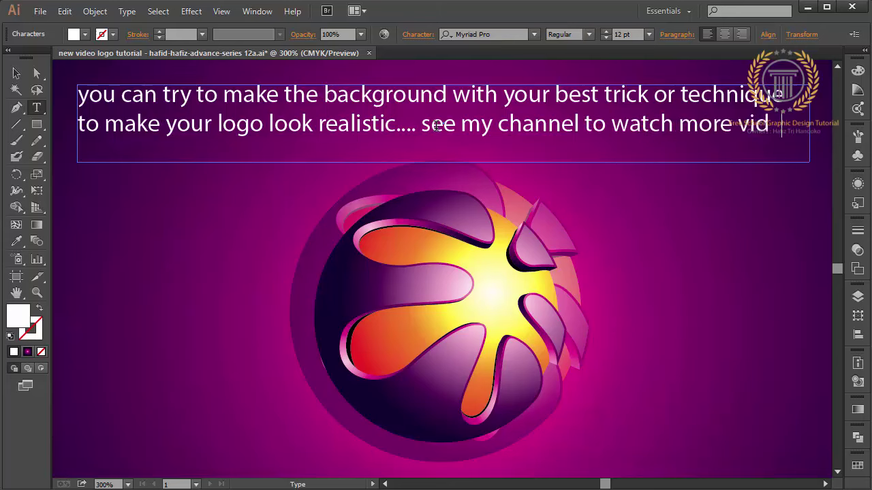
pyautogui.write('eo')
pyautogui.write(' t')
pyautogui.write('utoria;')
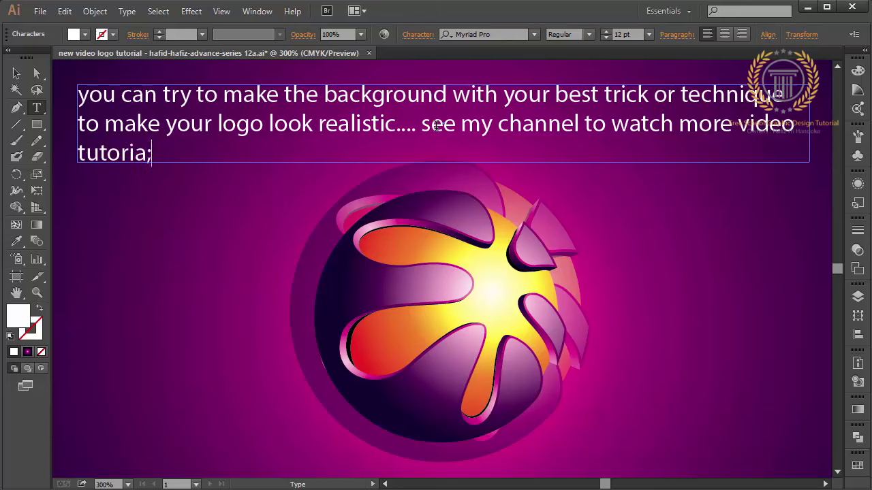
pyautogui.press('BackSpace')
pyautogui.write('l')
pyautogui.write('press')
pyautogui.write(' ""')
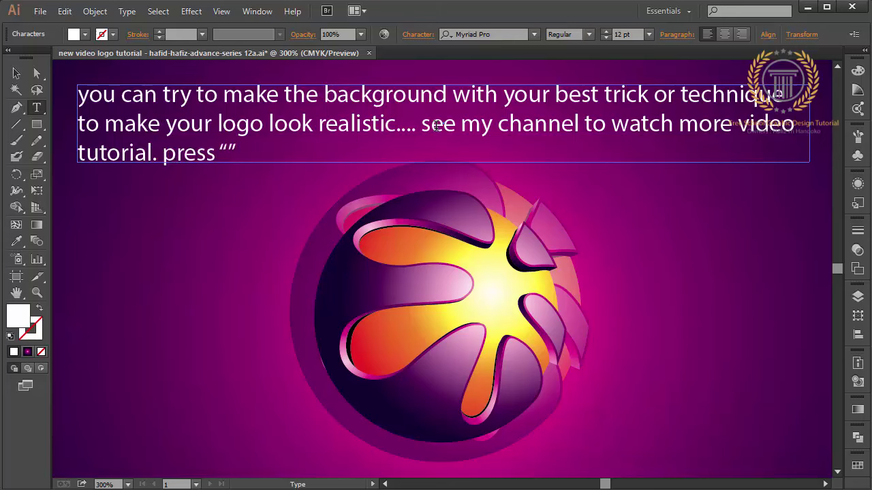
pyautogui.write('like')
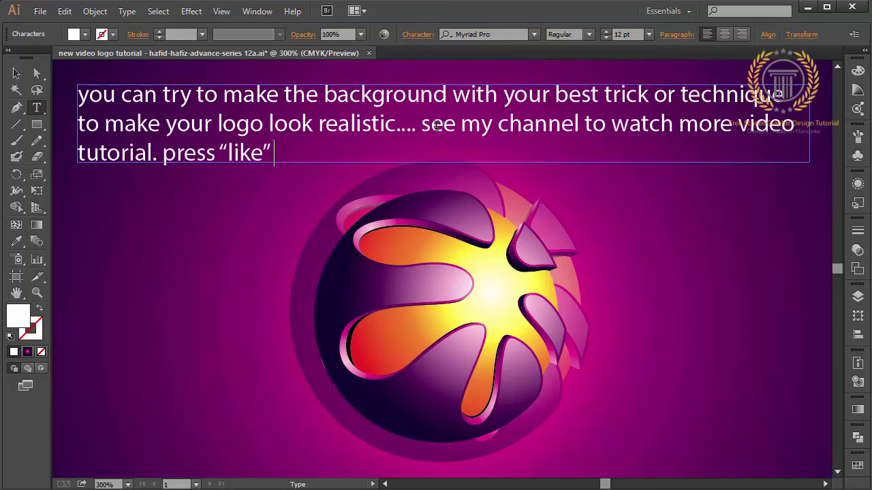
pyautogui.write('f you')
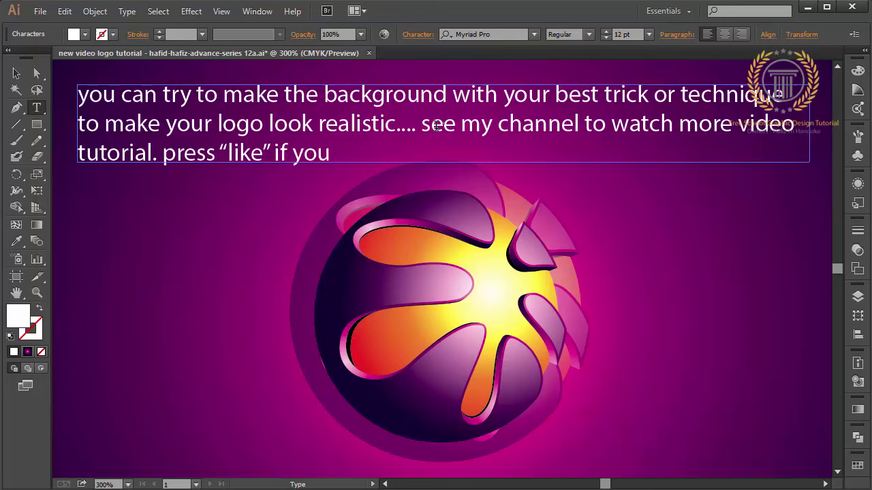
pyautogui.write(' happy w')
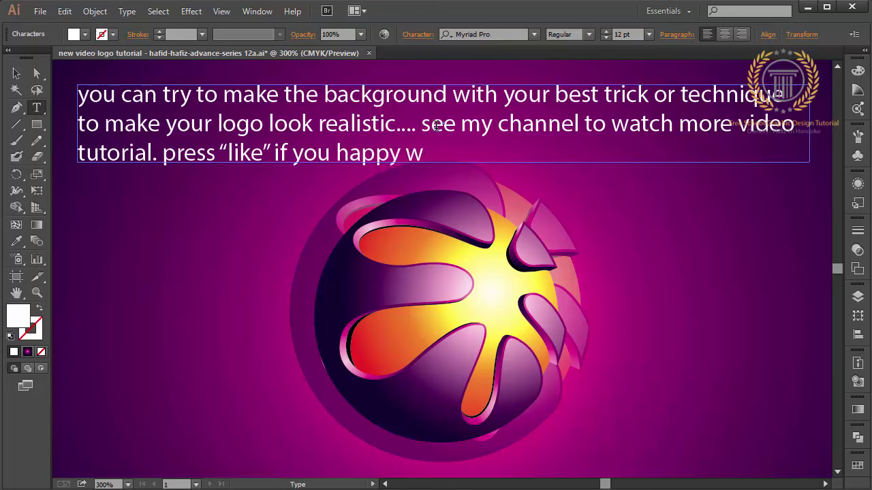
pyautogui.write('ith my vid')
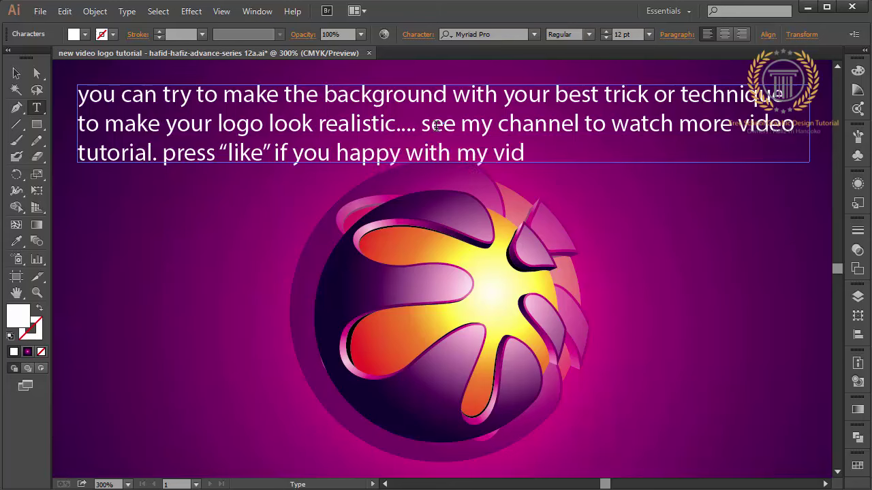
pyautogui.write('eo and')
pyautogui.write(' I wil')
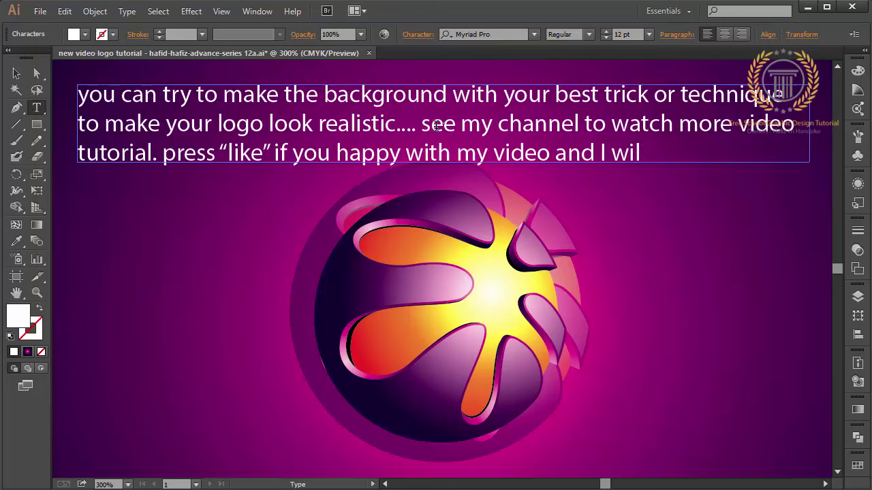
# Add 'support me in making new video with press like and subscribe' to the message
pyautogui.press('BackSpace')
pyautogui.press('BackSpace')
pyautogui.press('BackSpace')
pyautogui.press('BackSpace')
pyautogui.press('BackSpace')
pyautogui.write('support me ')
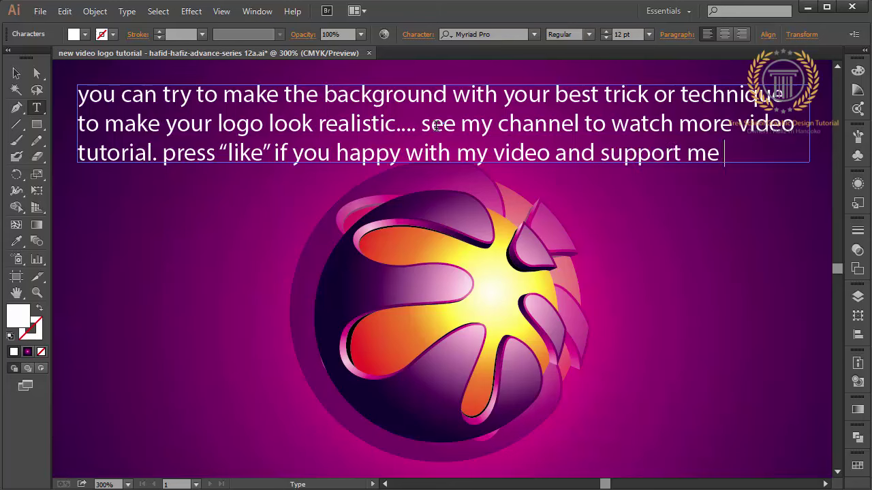
pyautogui.write('in')
pyautogui.press('Escape')
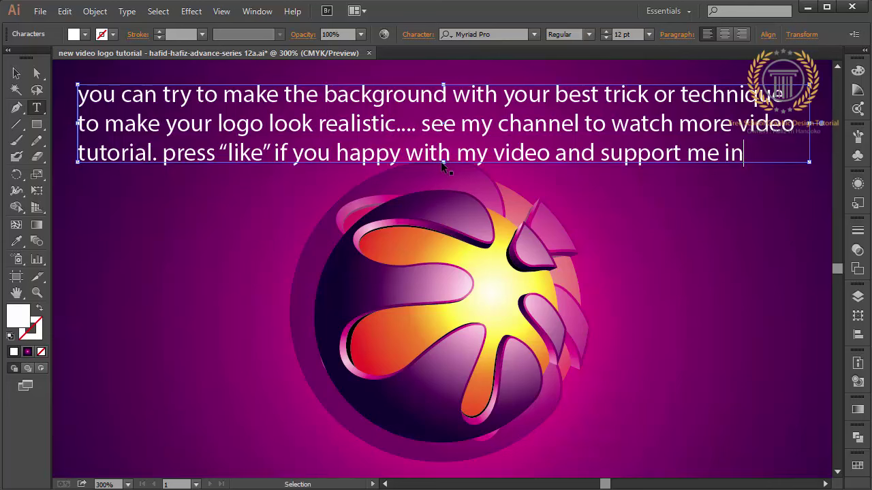
pyautogui.moveTo(441, 161); pyautogui.dragTo(453, 204)
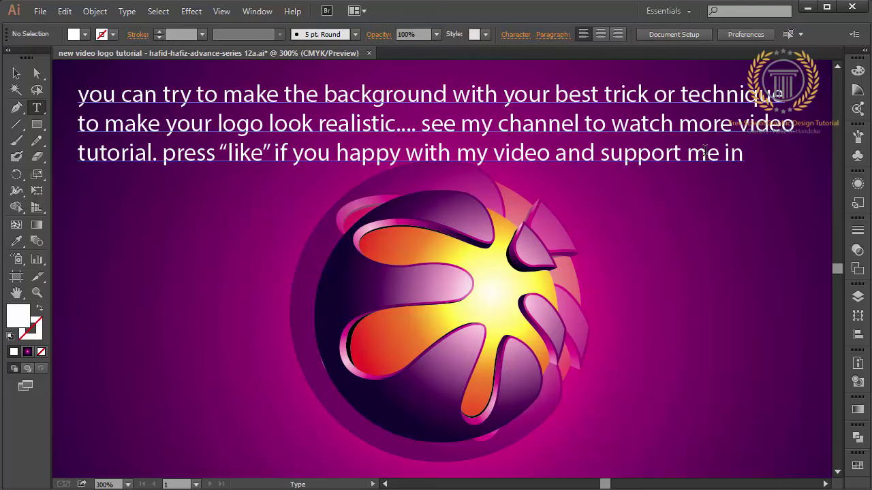
pyautogui.click(751, 152)
pyautogui.write('mak ')
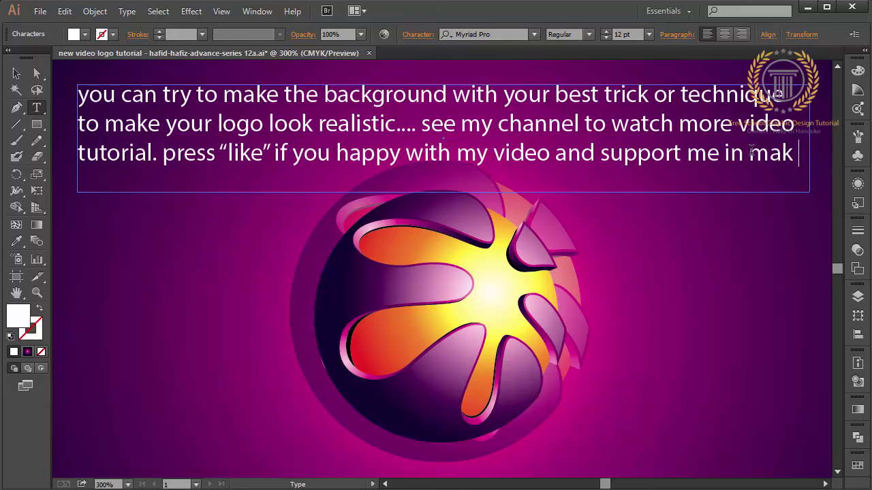
pyautogui.write('ing')
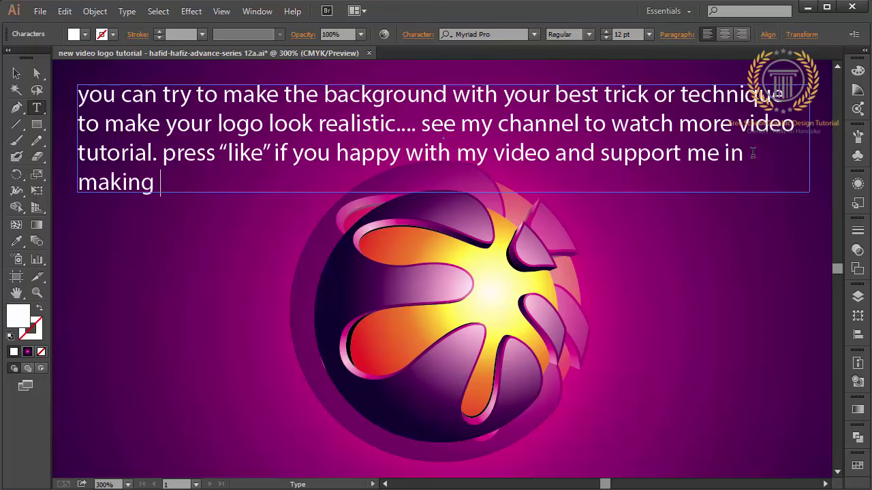
pyautogui.write(' new video')
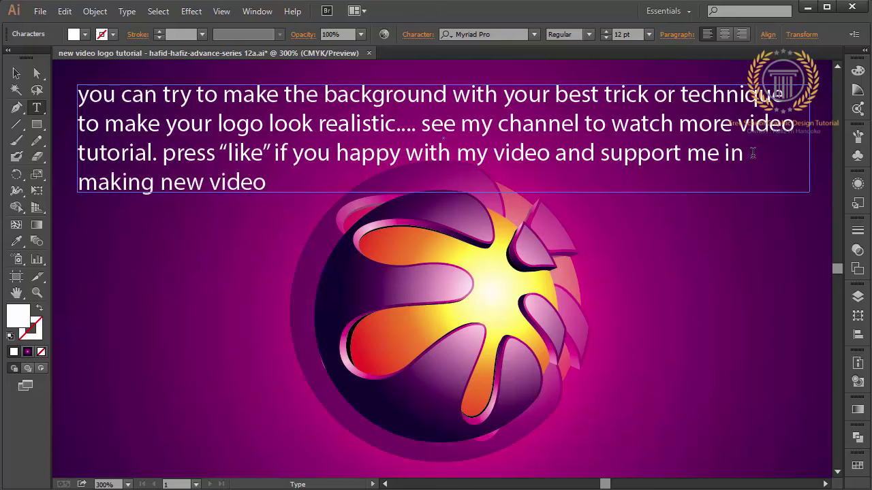
pyautogui.write(' with pr ess ')
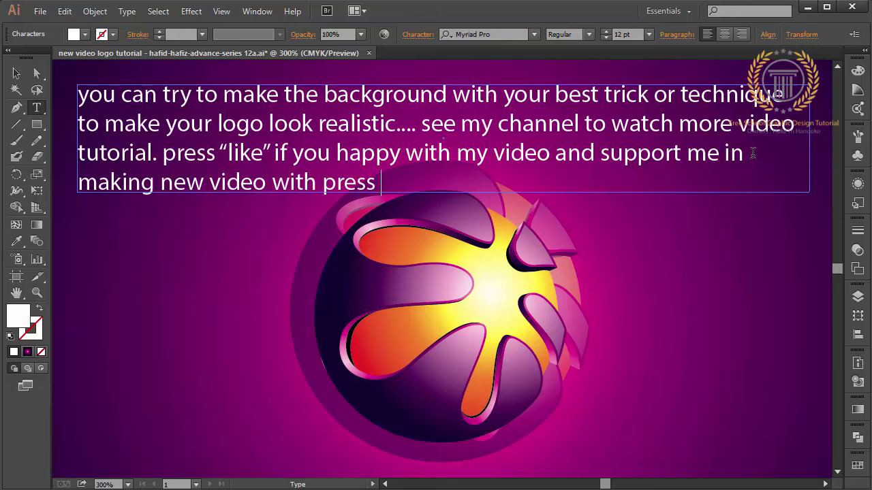
pyautogui.write('“”')
pyautogui.write('li')
pyautogui.write('ke”')
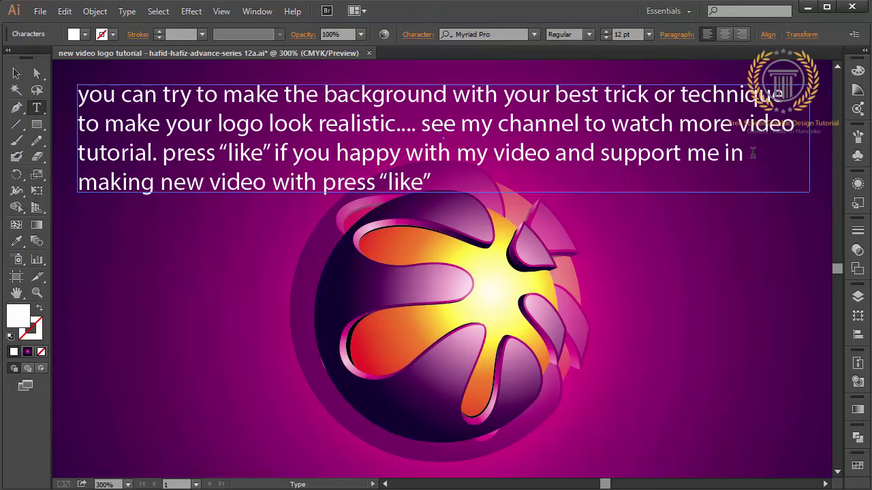
pyautogui.write(' and “”')
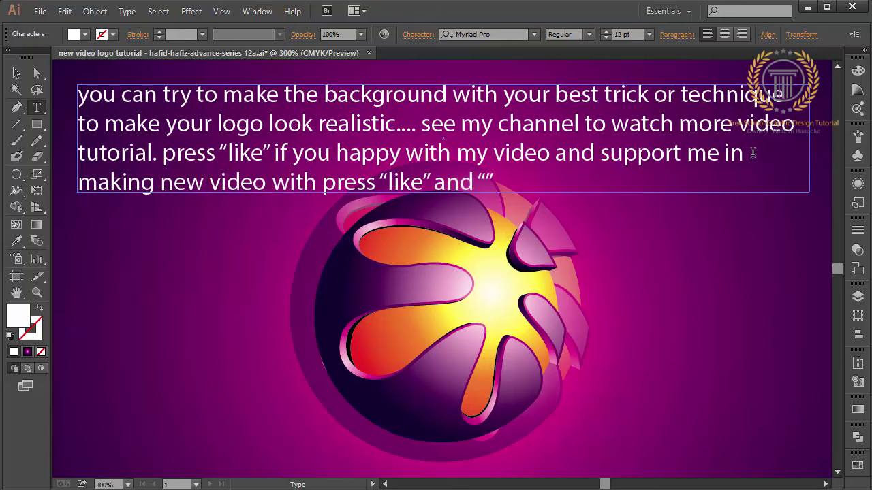
pyautogui.write('subscrib')
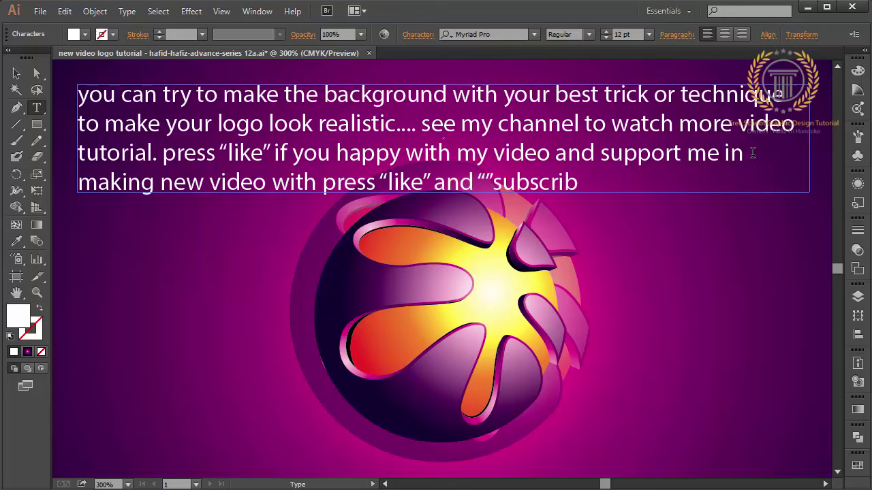
pyautogui.write('e')
# Fix the quote before 'subscribe' and add 'to get new video tuto' after it
pyautogui.click(492, 182)
pyautogui.press('BackSpace')
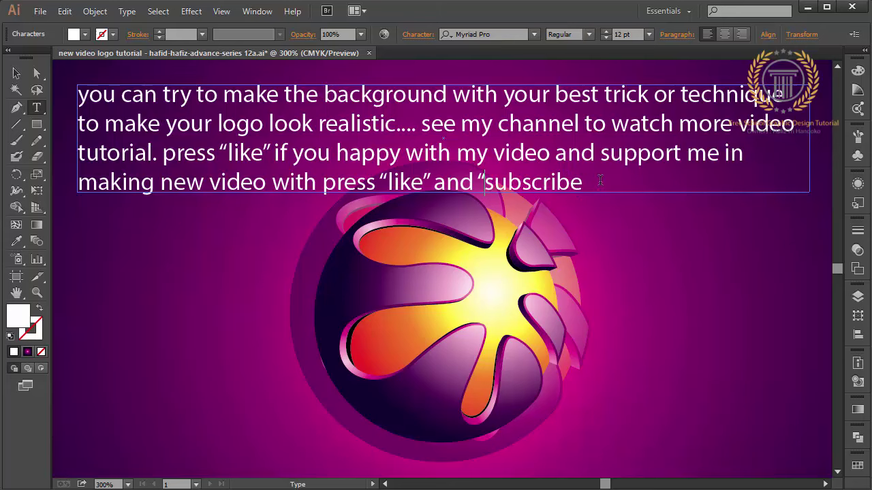
pyautogui.doubleClick(600, 180)
pyautogui.click(600, 181)
pyautogui.write('”to get')
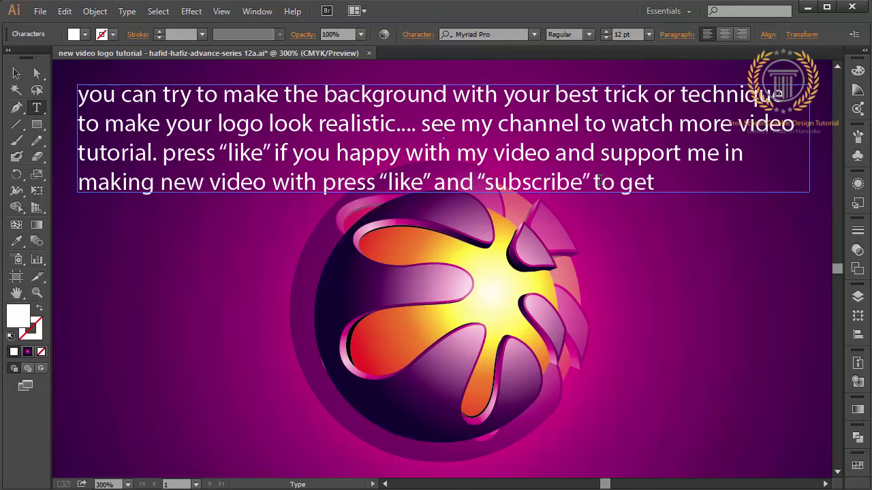
pyautogui.write(' new video')
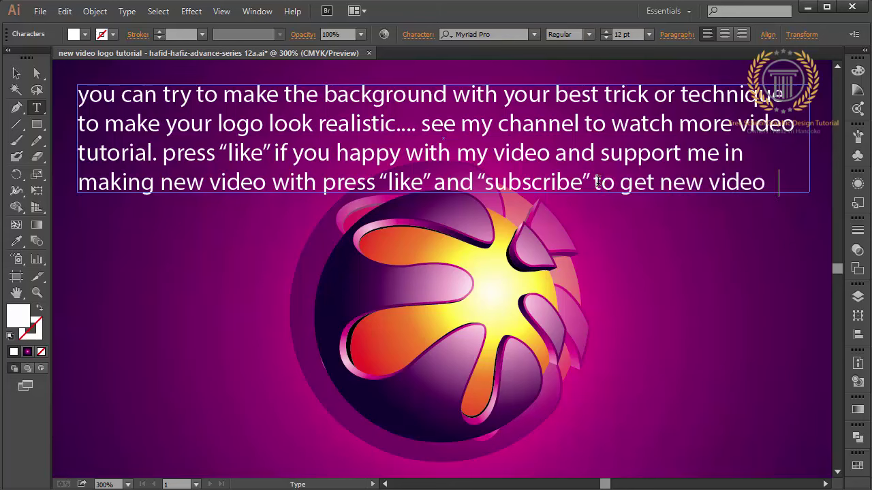
pyautogui.write(' tuto')
pyautogui.press('Escape')
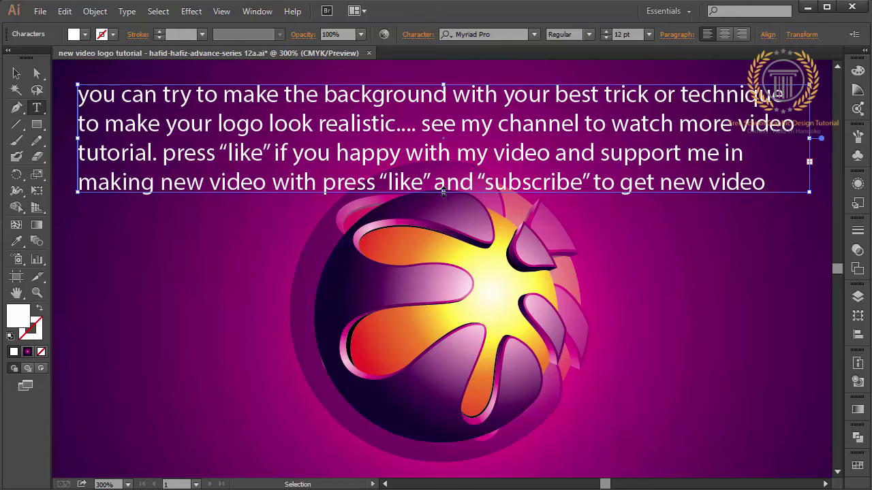
# Enlarge the text frame and add 'every I am upload a new video in my youtube channel' after tutorial
pyautogui.moveTo(446, 193); pyautogui.dragTo(446, 225)
pyautogui.keyDown('ctrl'); pyautogui.click(125, 229); pyautogui.keyUp('ctrl')
pyautogui.click(139, 214)
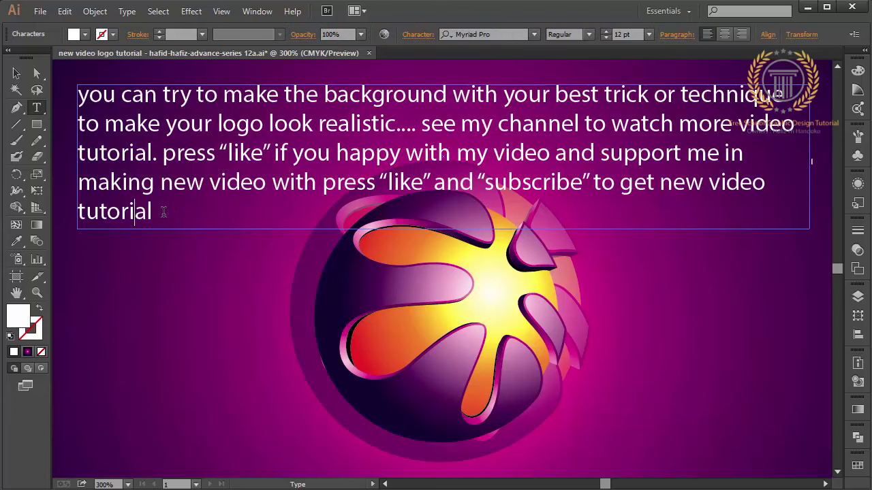
pyautogui.click(172, 213)
pyautogui.write('every')
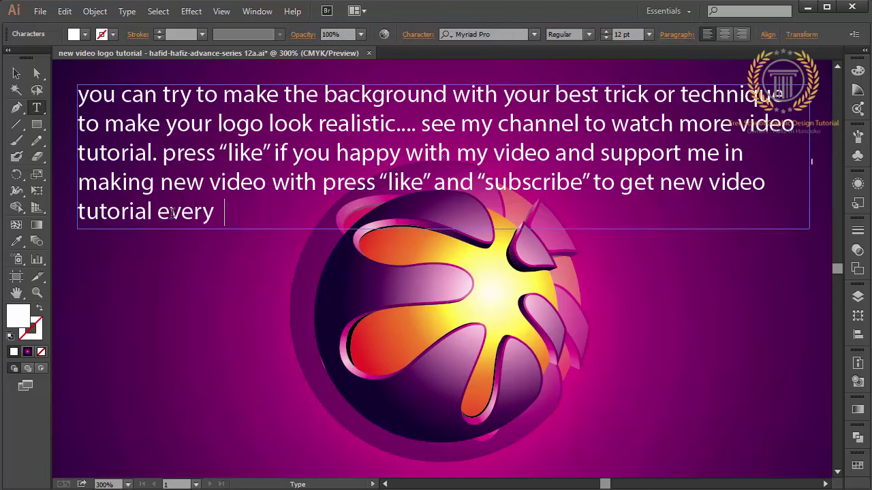
pyautogui.write(' I am upload')
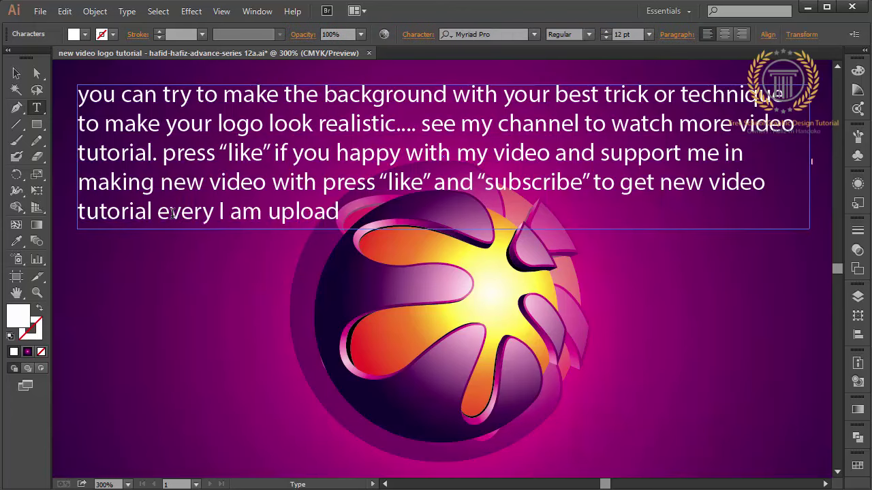
pyautogui.write(' a new video')
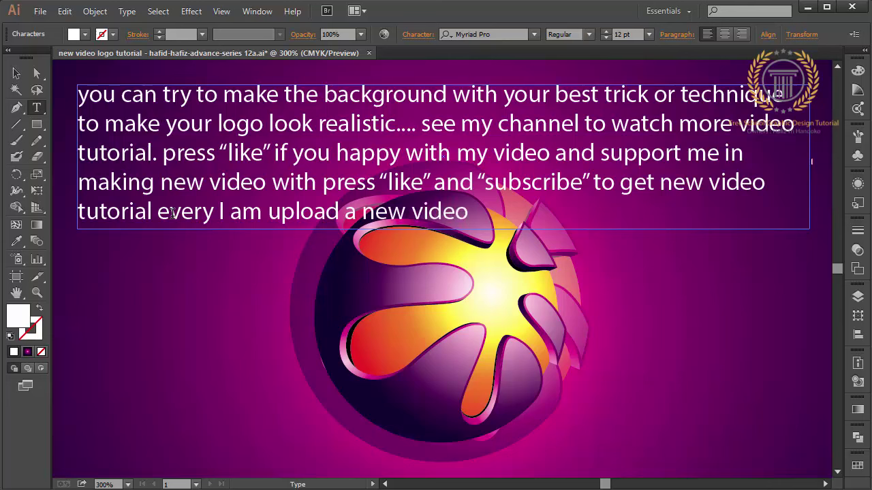
pyautogui.write(' in my')
pyautogui.write(' youtube cha')
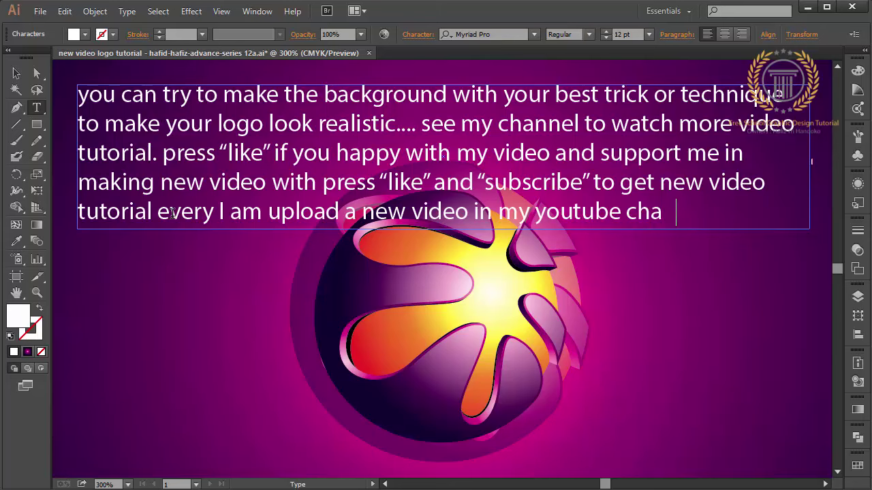
pyautogui.write('nnel')
pyautogui.click(16, 73)
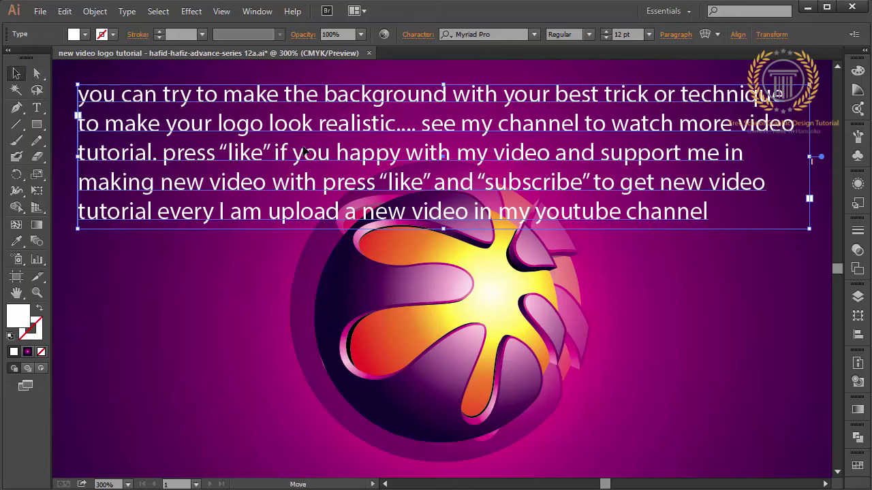
# Drag the five-line closing message higher, leaving more space above the sphere logo
pyautogui.moveTo(301, 156); pyautogui.dragTo(310, 86)
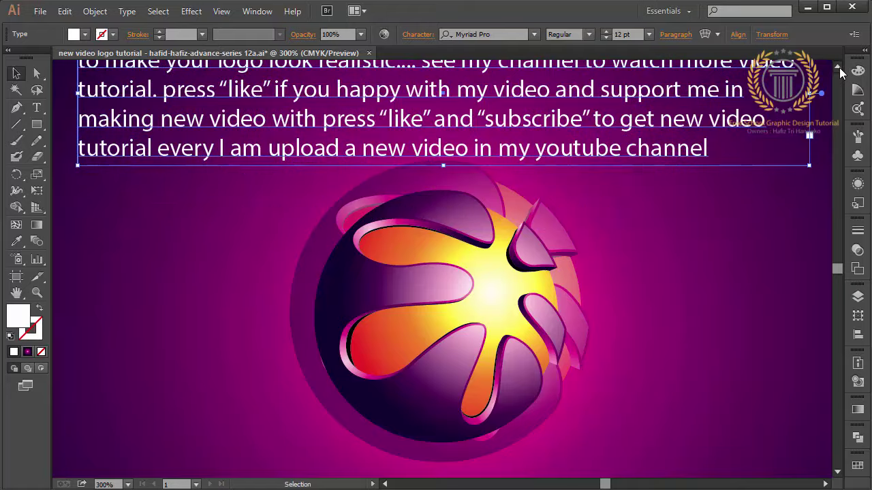
pyautogui.scroll(3, 842, 72)
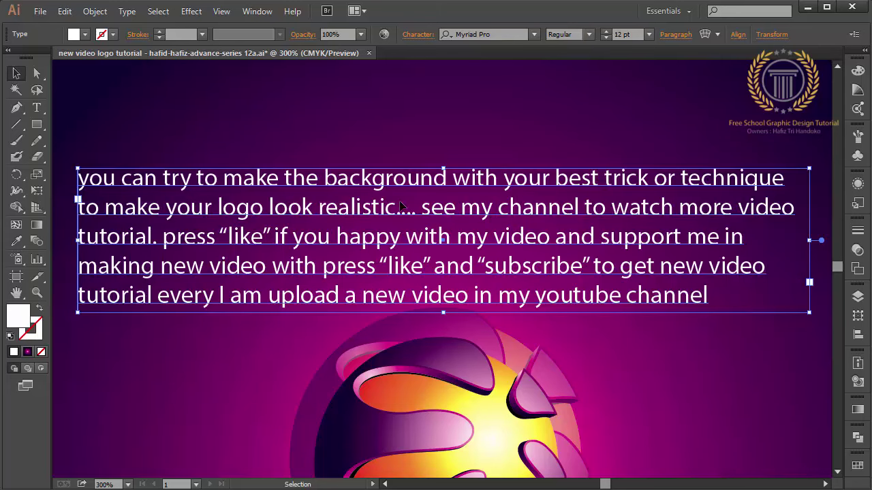
pyautogui.click(478, 210)
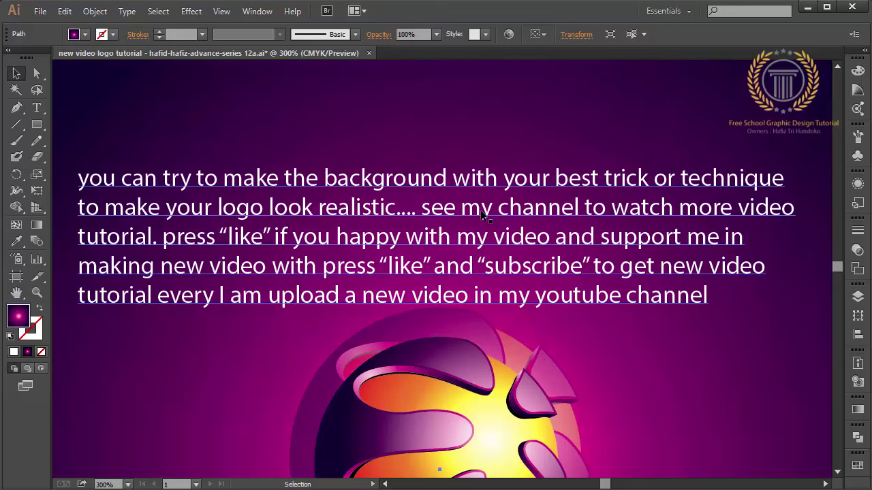
pyautogui.moveTo(480, 216); pyautogui.dragTo(483, 168)
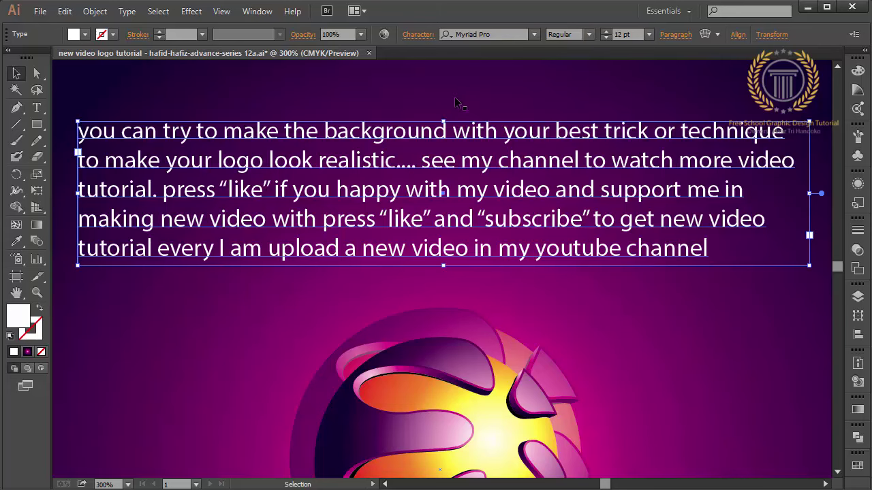
# Set both occurrences of 'like' in the message to the Bold font style
pyautogui.doubleClick(271, 193)
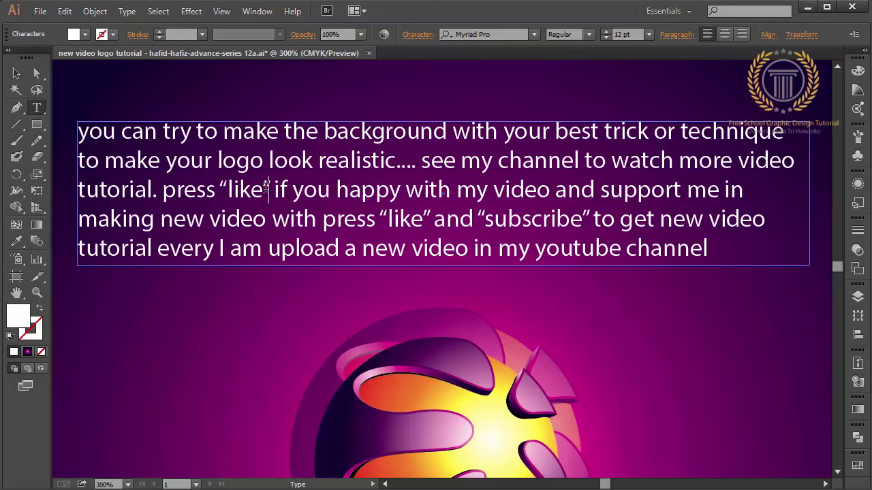
pyautogui.moveTo(270, 189); pyautogui.dragTo(227, 189)
pyautogui.click(588, 34)
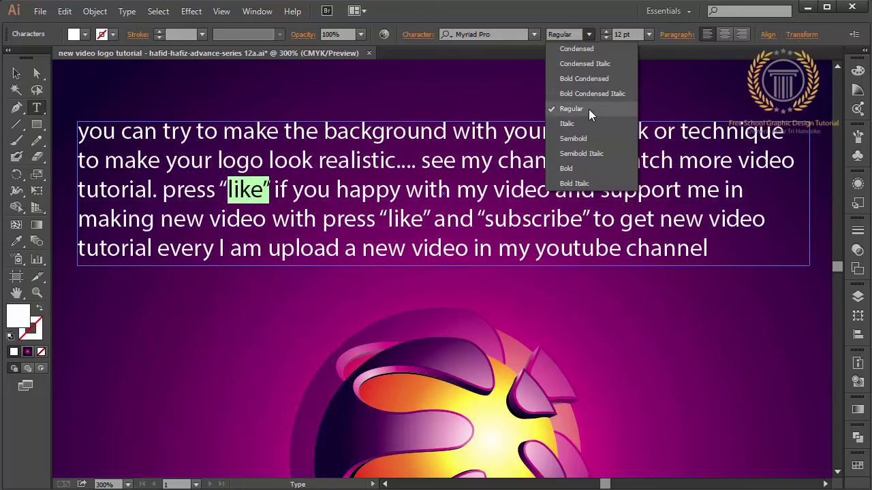
pyautogui.click(586, 168)
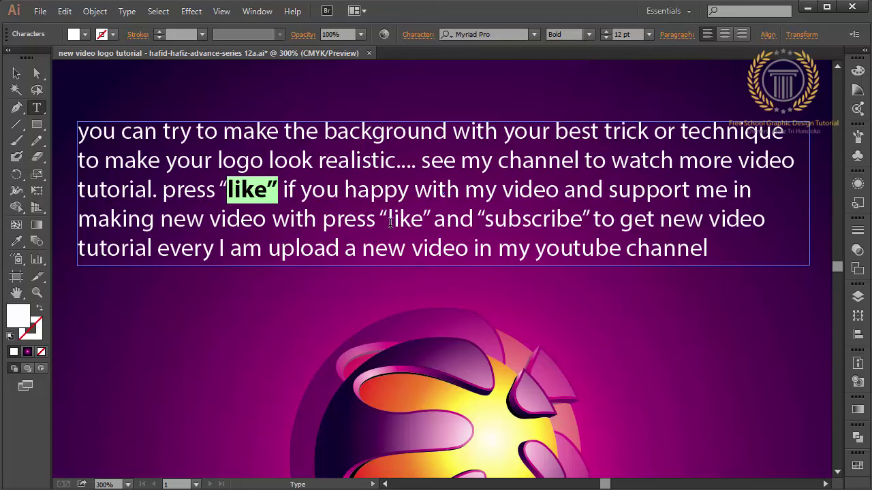
pyautogui.moveTo(388, 218); pyautogui.dragTo(424, 219)
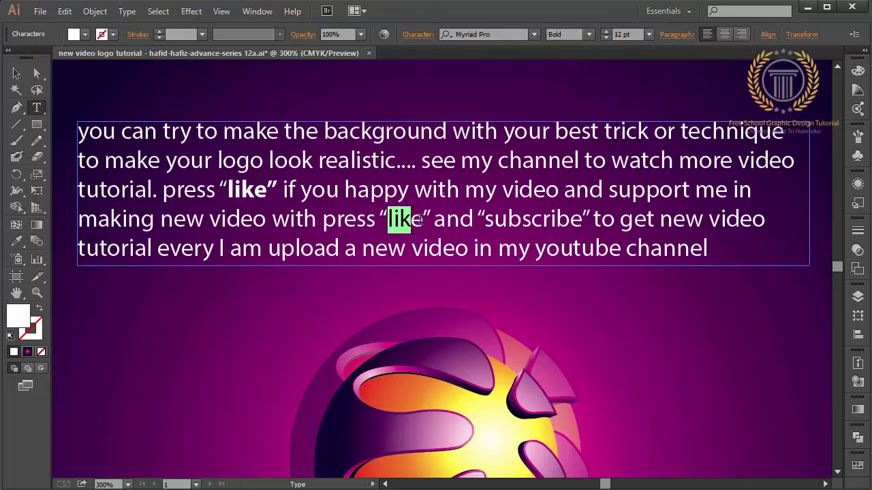
pyautogui.click(588, 35)
pyautogui.click(579, 168)
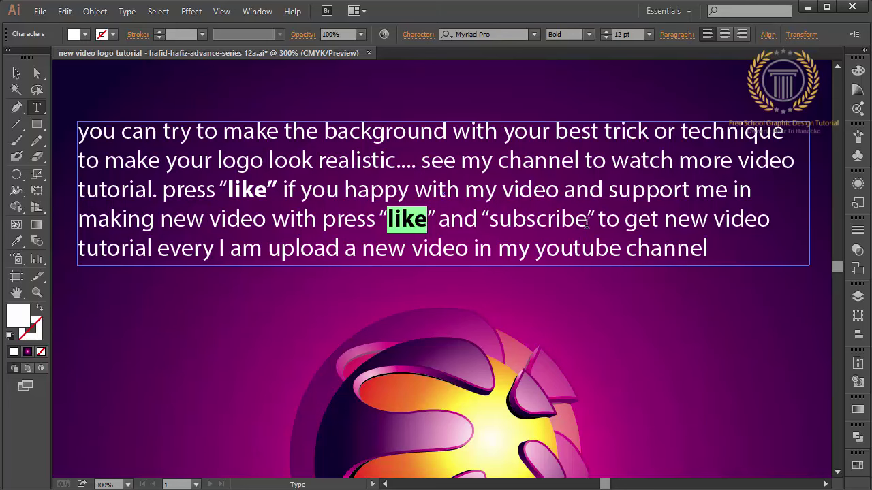
# Set the word 'subscribe' to the Bold font style
pyautogui.moveTo(586, 223); pyautogui.dragTo(489, 219)
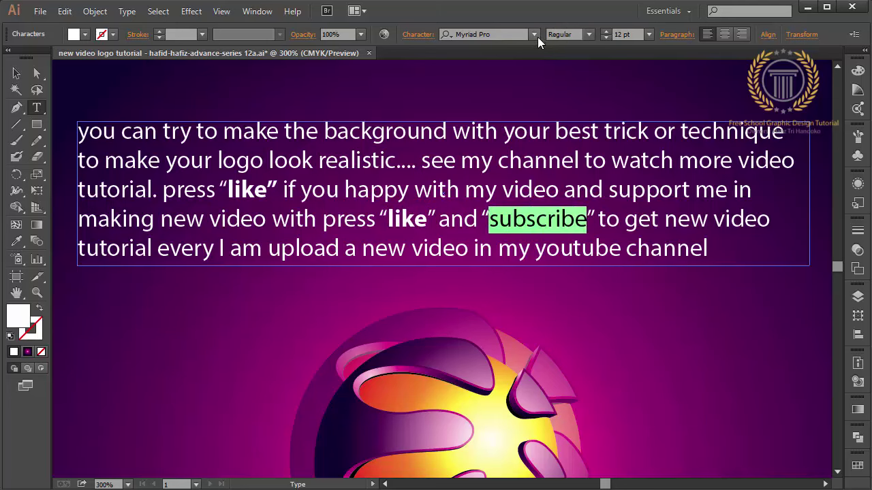
pyautogui.click(534, 35)
pyautogui.click(589, 34)
pyautogui.click(584, 165)
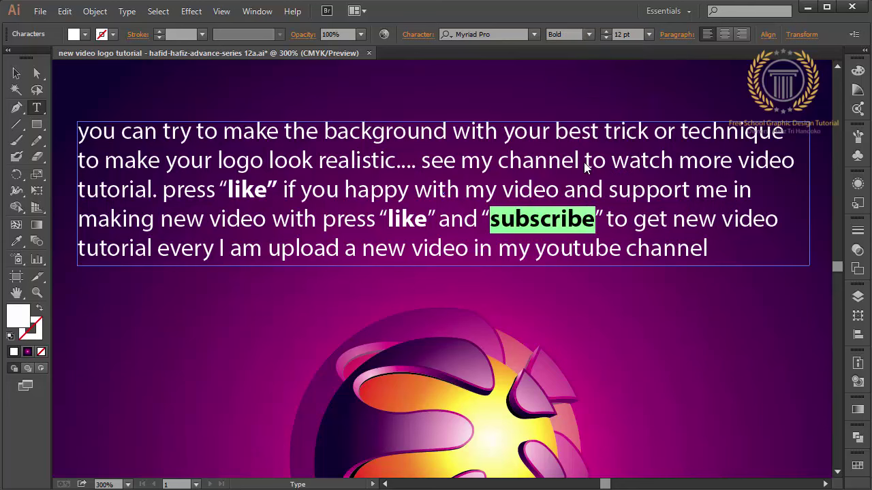
# End the message after 'channel' with 'thanks :)'
pyautogui.click(726, 254)
pyautogui.write('. t')
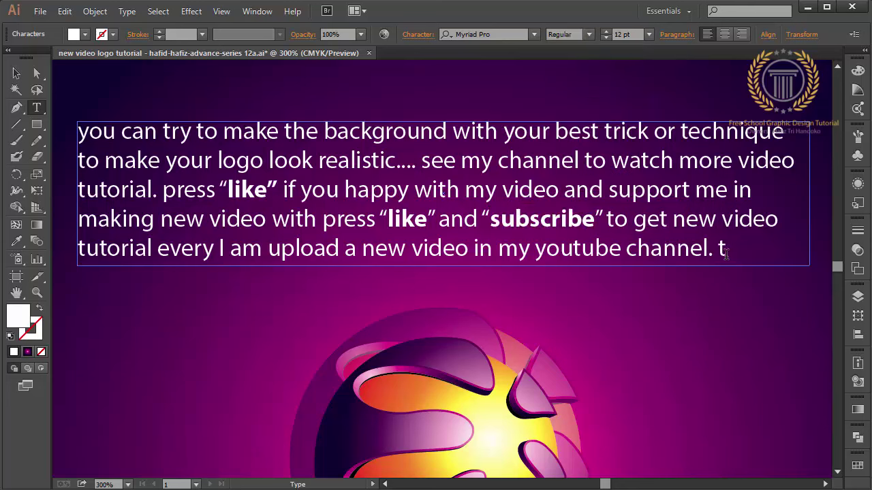
pyautogui.write('hanks :)')
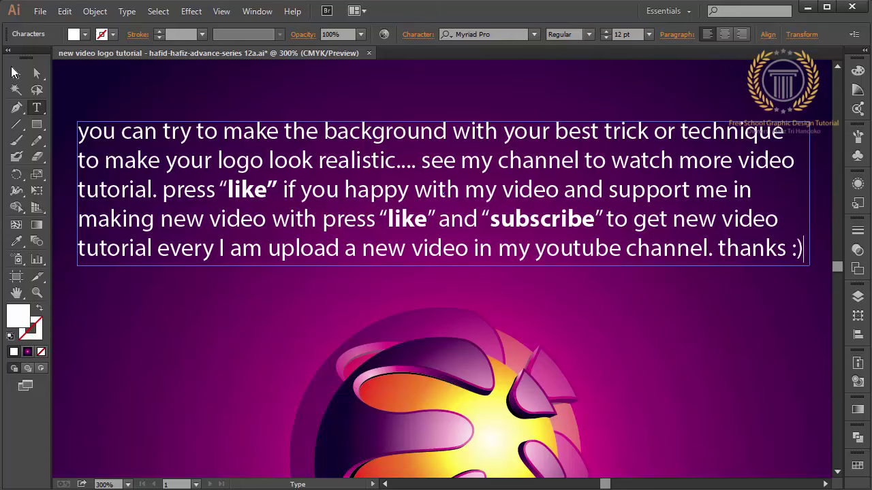
pyautogui.click(15, 72)
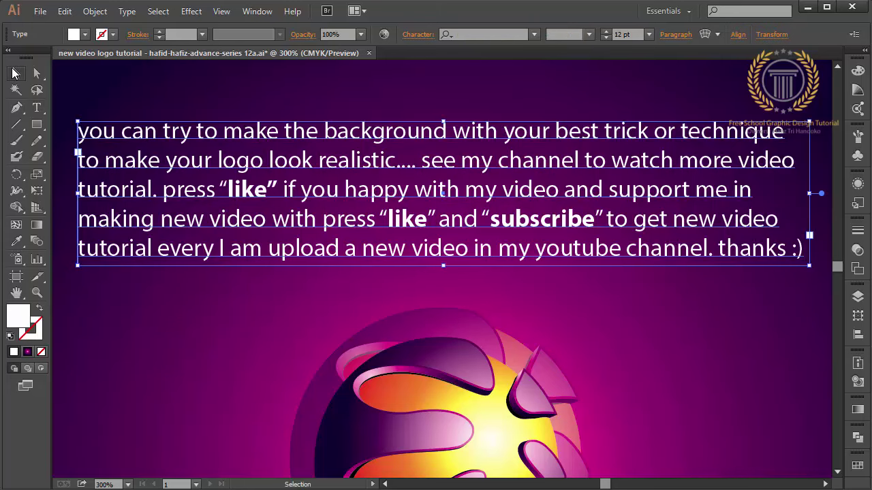
pyautogui.click(156, 83)
pyautogui.click(40, 10)
# Save the artwork as a new .ai file numbered series 13, accepting the Illustrator Options
pyautogui.click(64, 138)
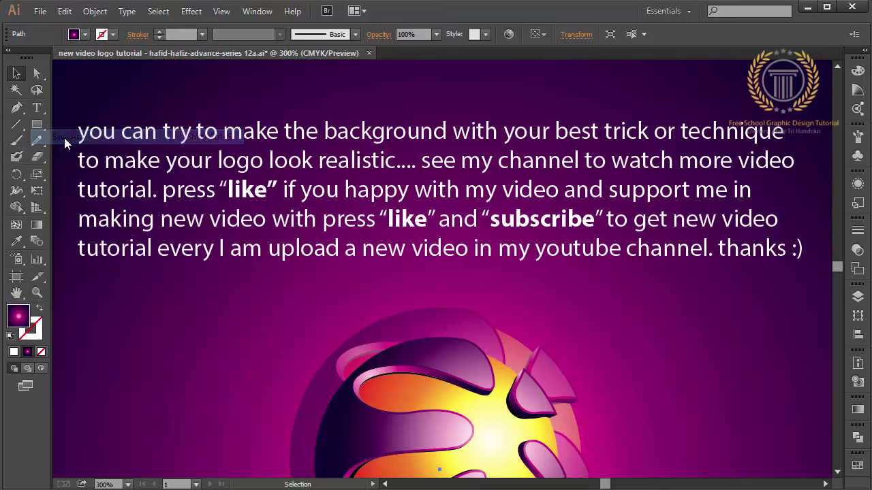
pyautogui.click(317, 354)
pyautogui.press('BackSpace')
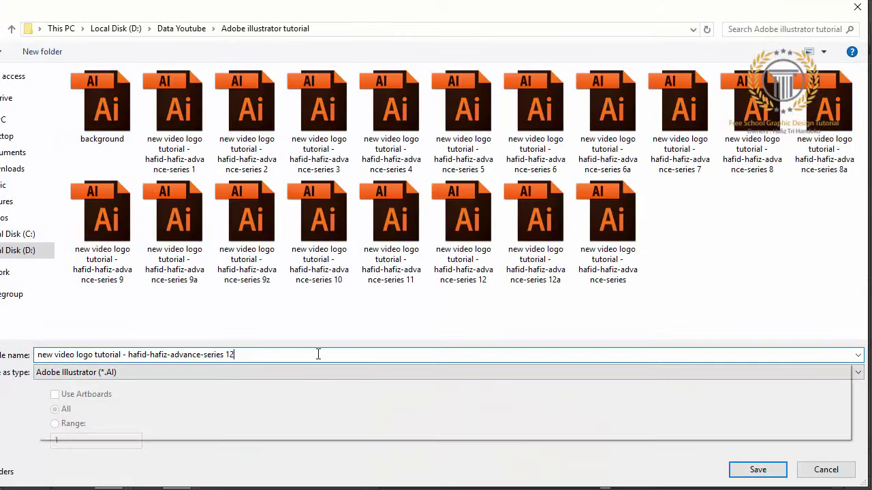
pyautogui.press('BackSpace')
pyautogui.write('2')
pyautogui.press('Return')
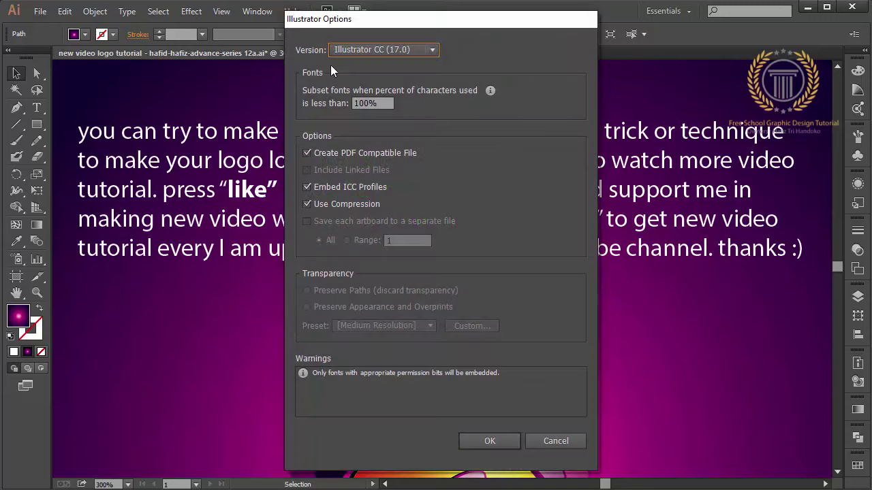
pyautogui.click(352, 53)
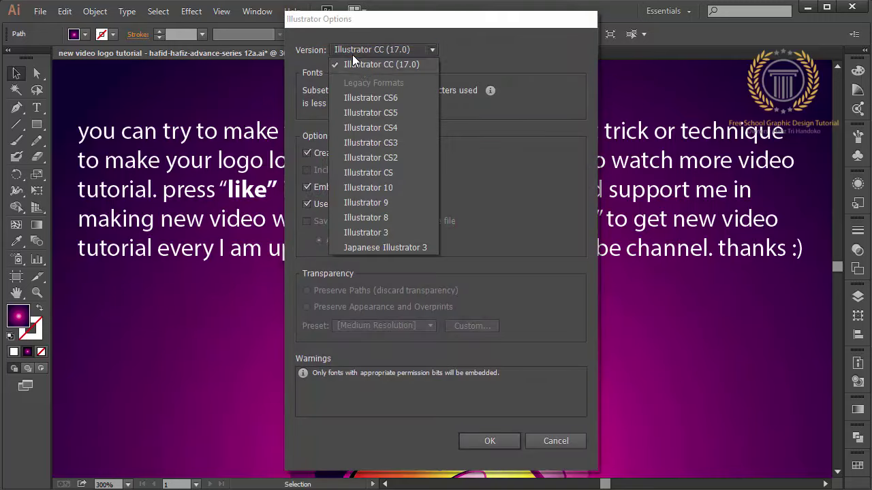
pyautogui.click(488, 441)
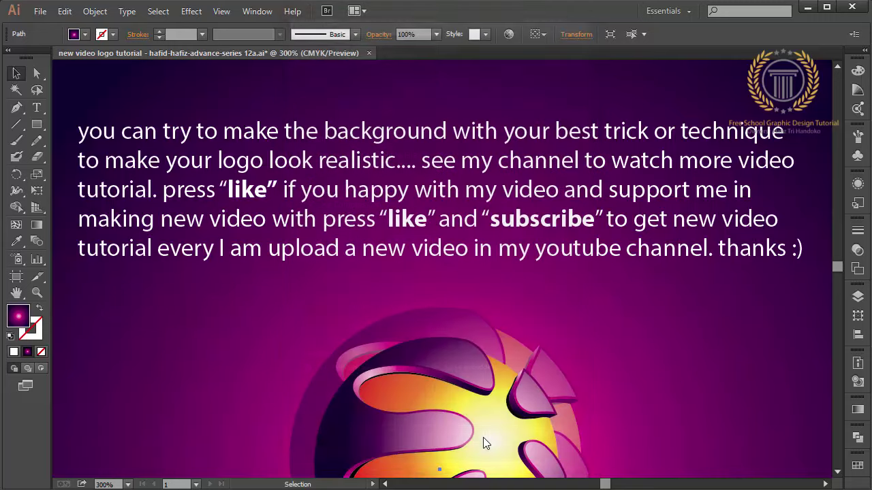
pyautogui.click(497, 252)
pyautogui.click(532, 296)
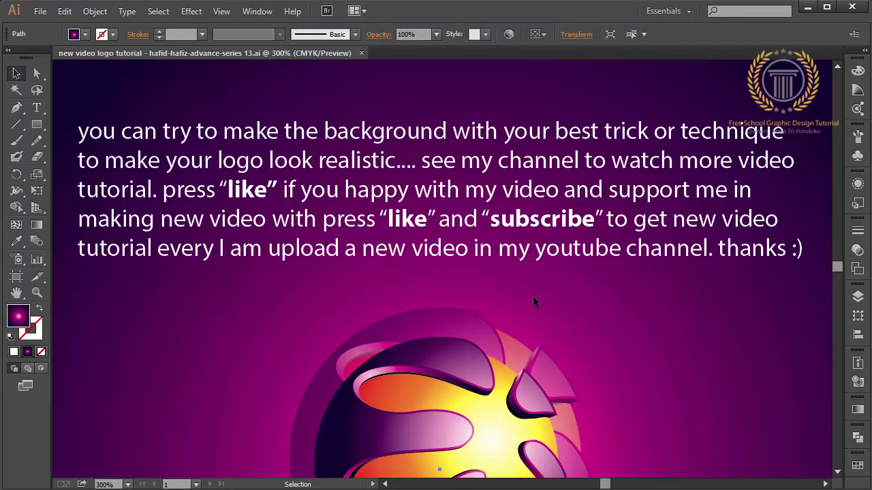